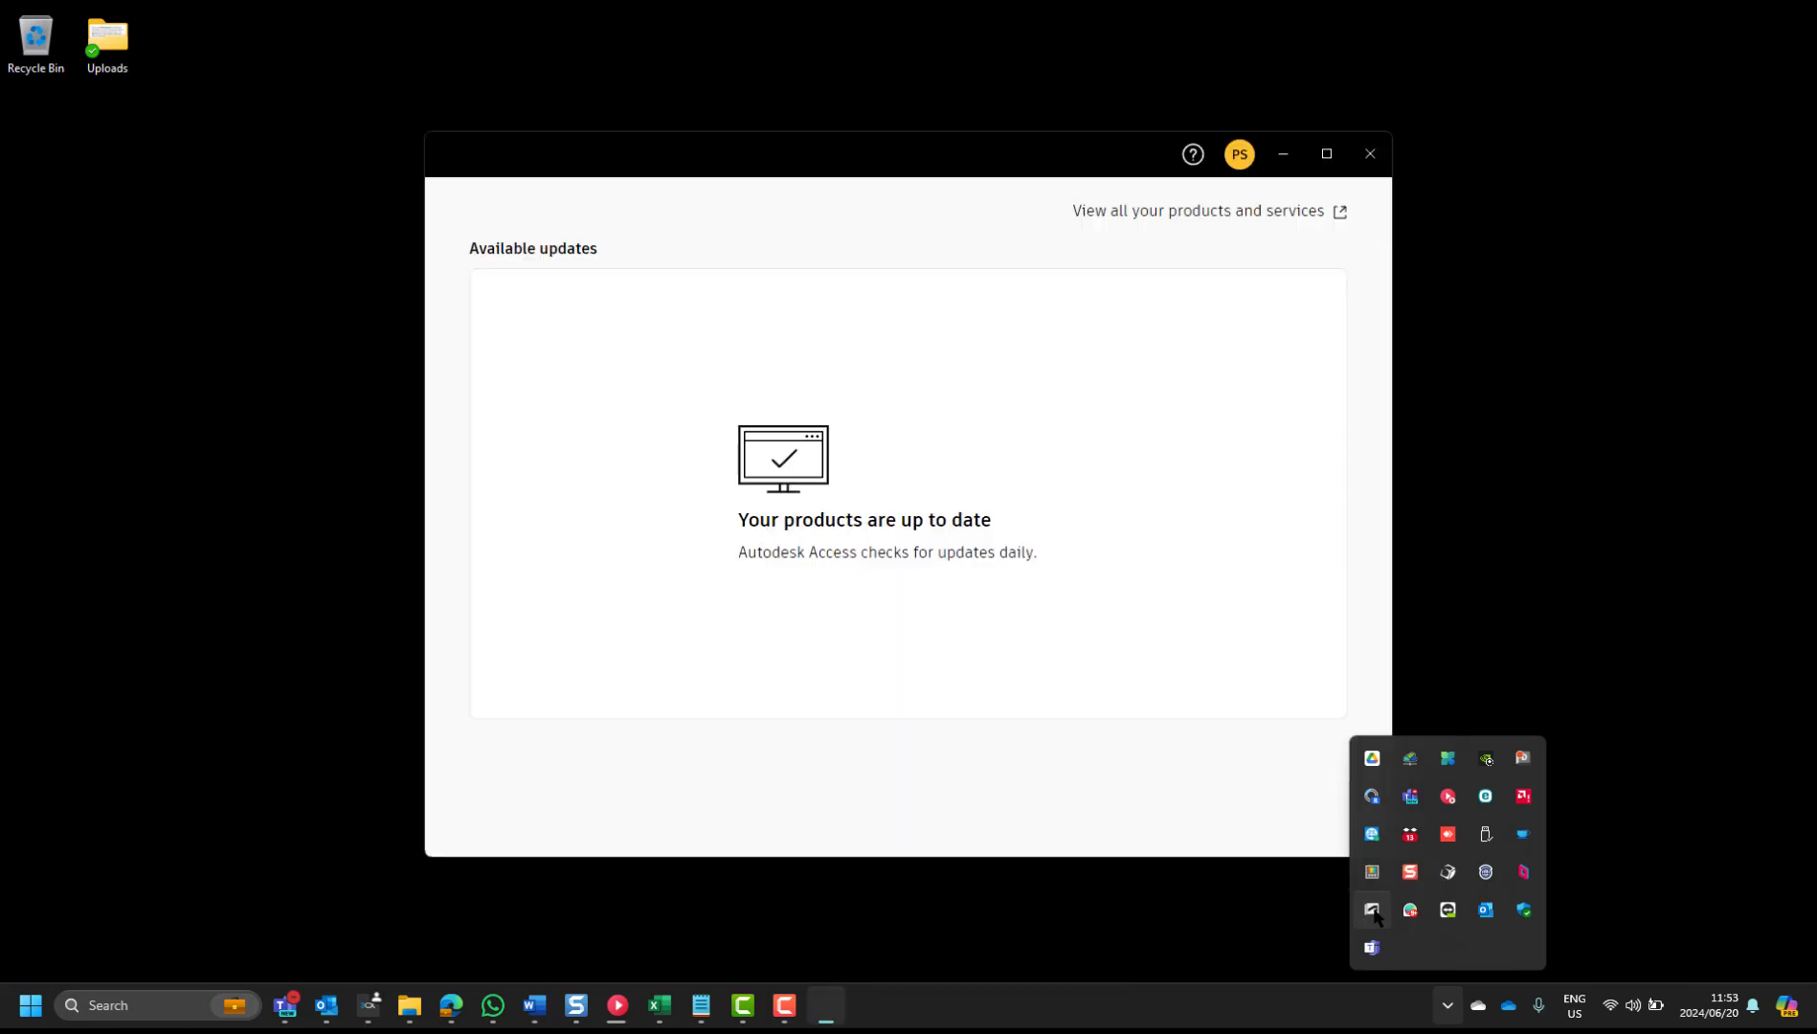
# - Open manage.autodesk.com/products in Edge from Autodesk Access's 'View all your products and services' link
pyautogui.click(1302, 425)
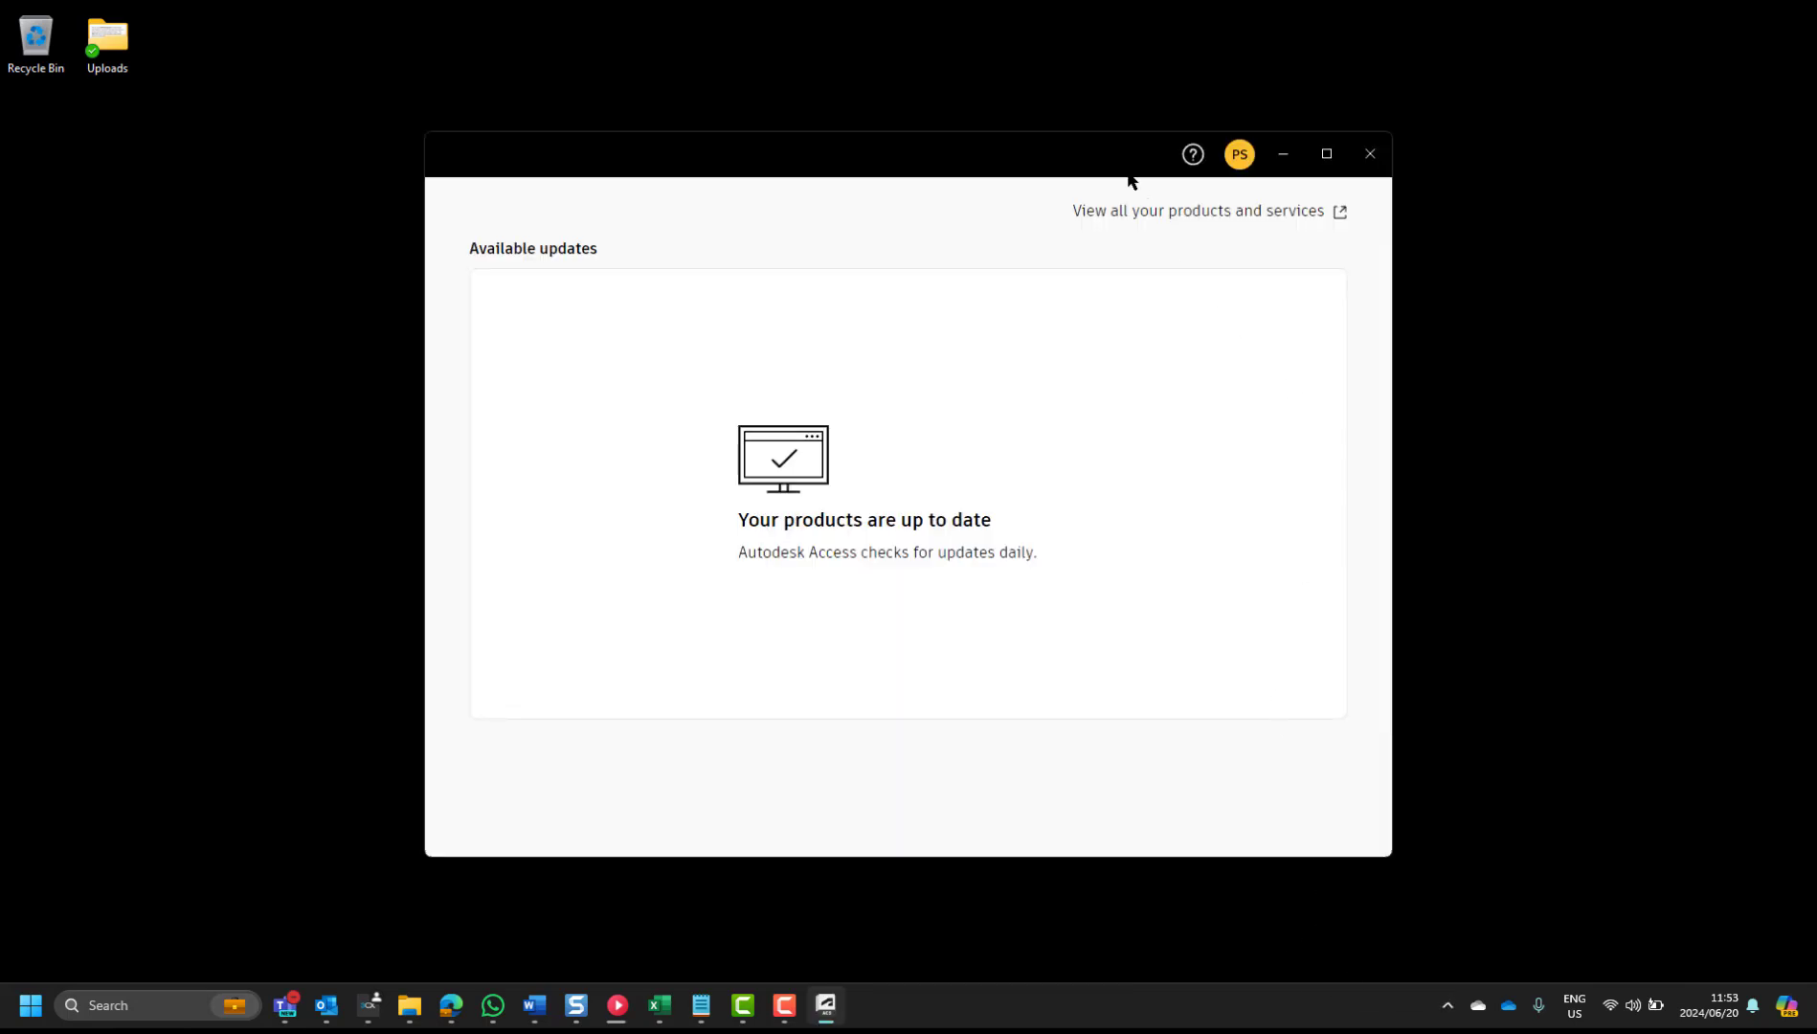
pyautogui.click(1141, 210)
pyautogui.click(1185, 212)
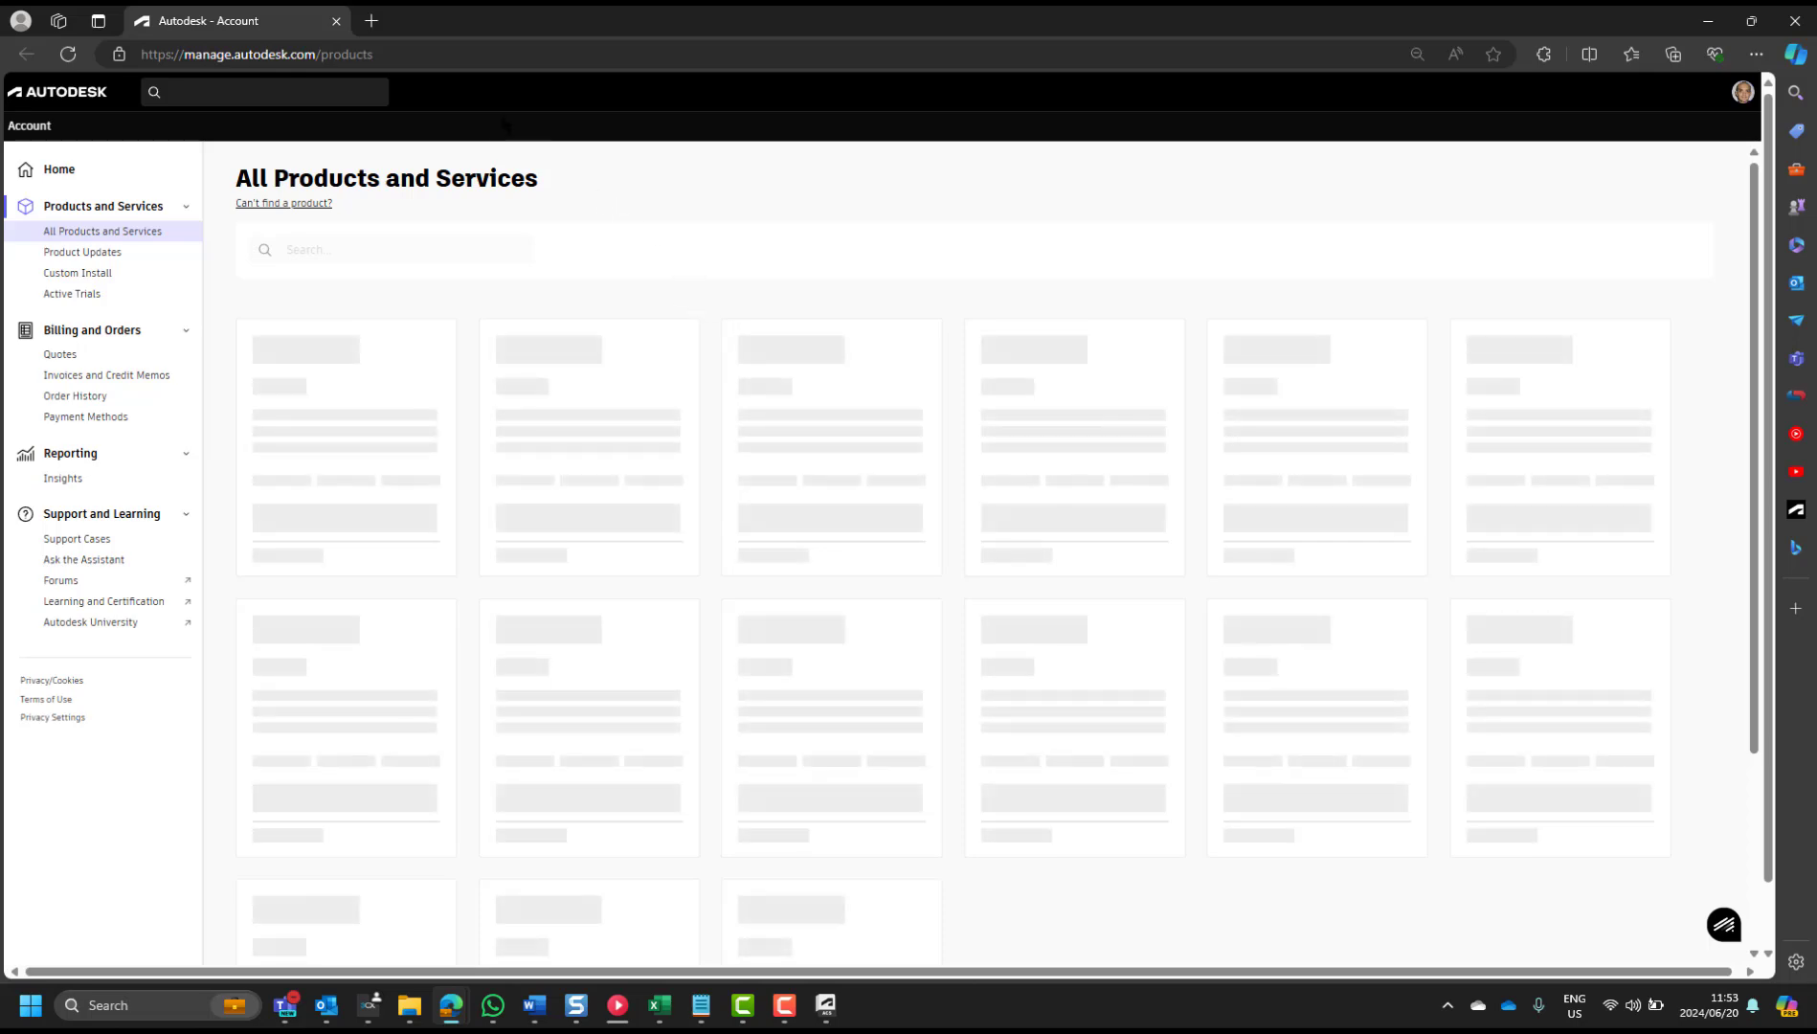
# - Search Bing in a new tab for 'revit content library 2025'
pyautogui.click(371, 21)
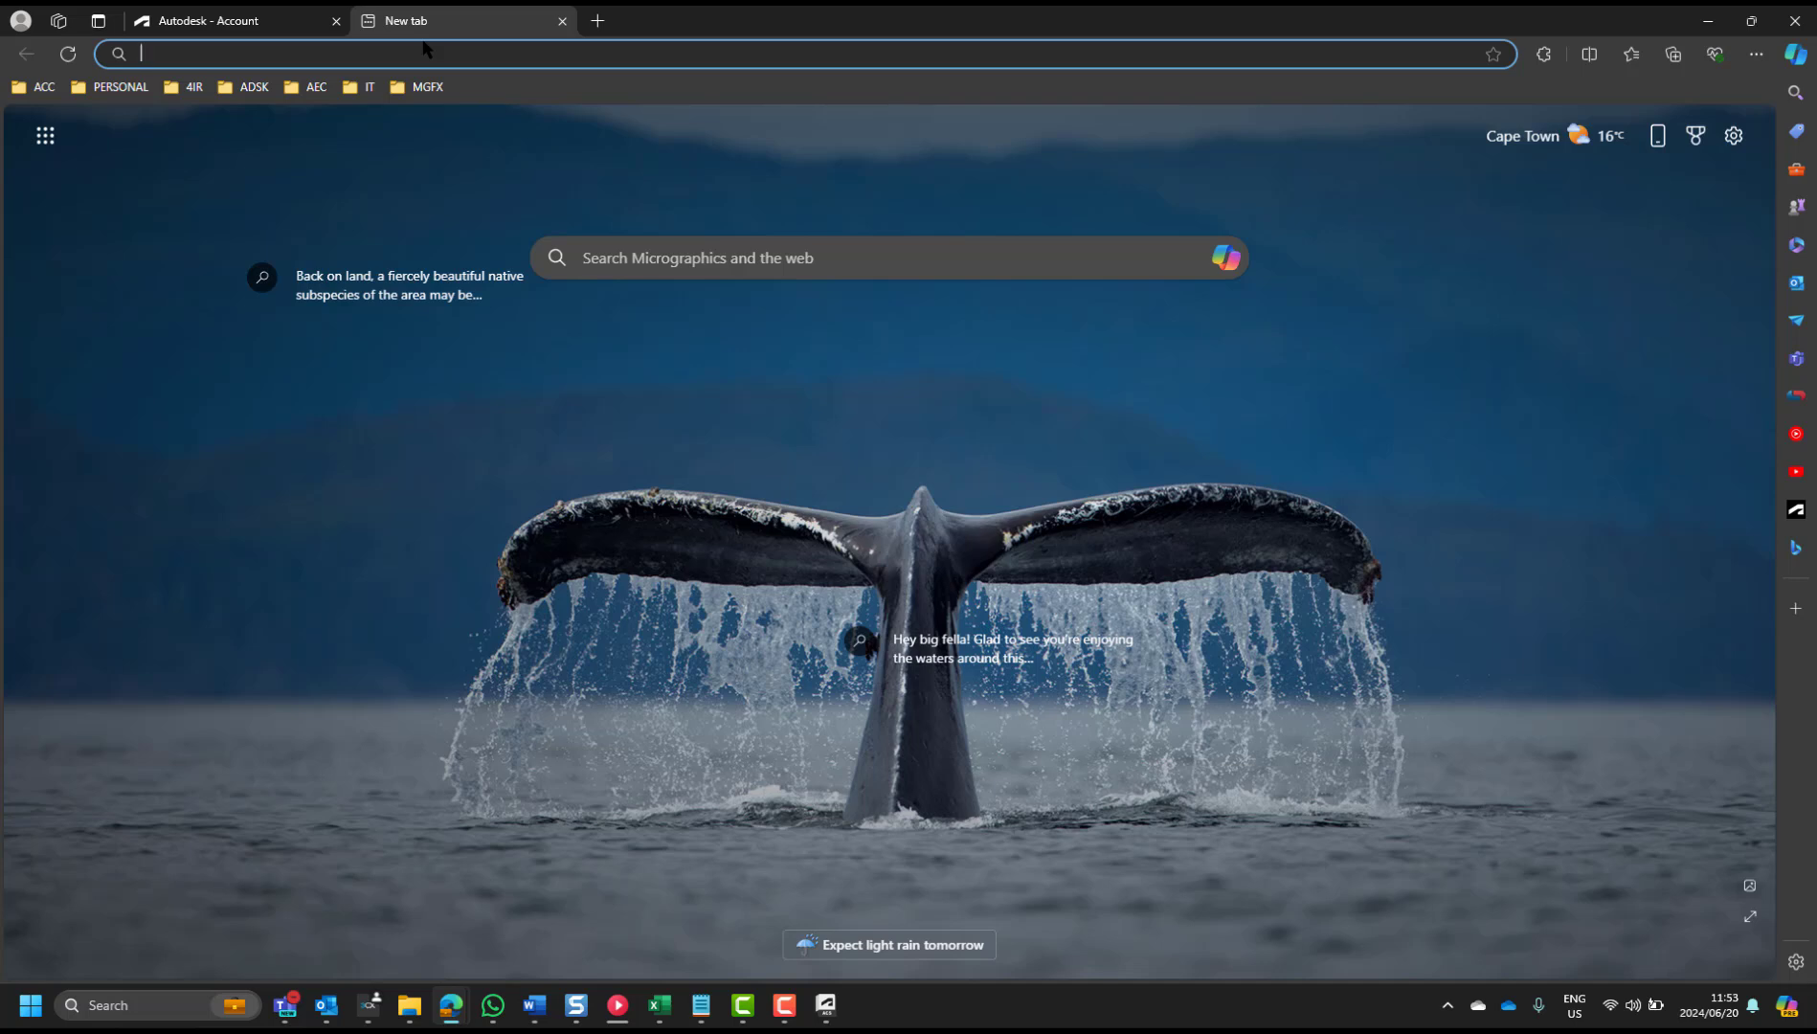
pyautogui.write('revit cont')
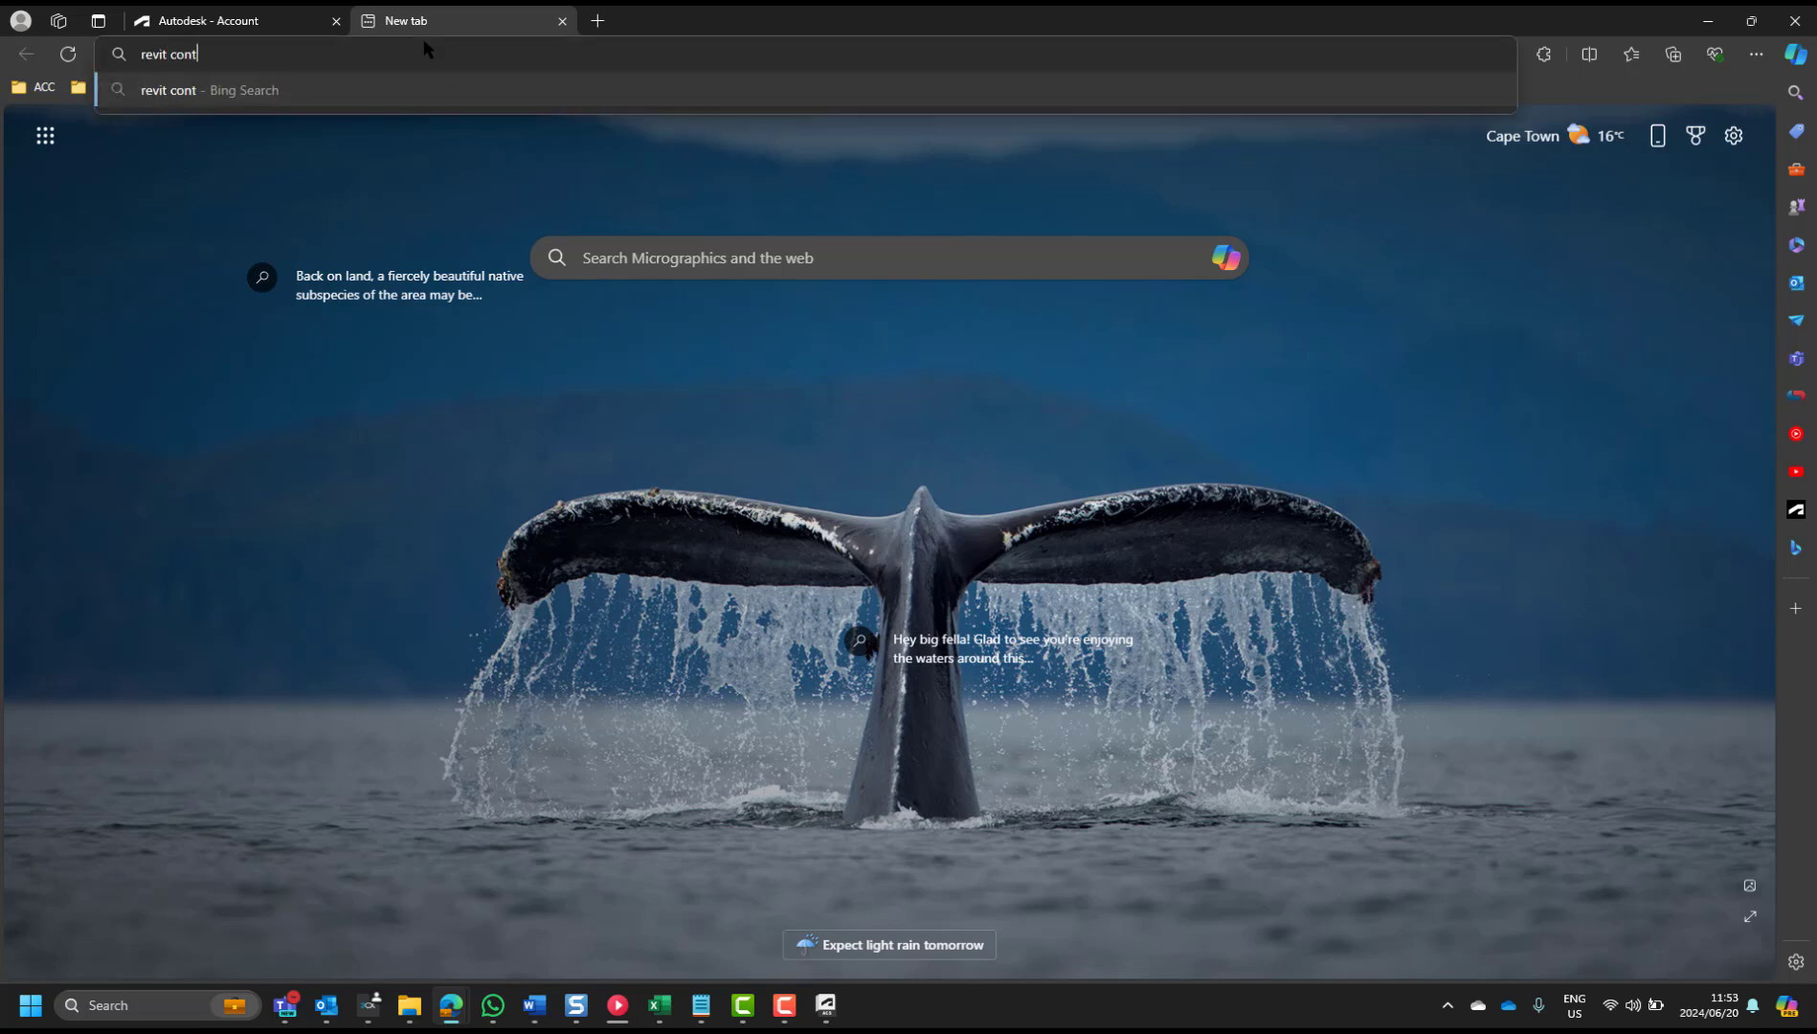
pyautogui.write('ent library 2025')
pyautogui.press('Return')
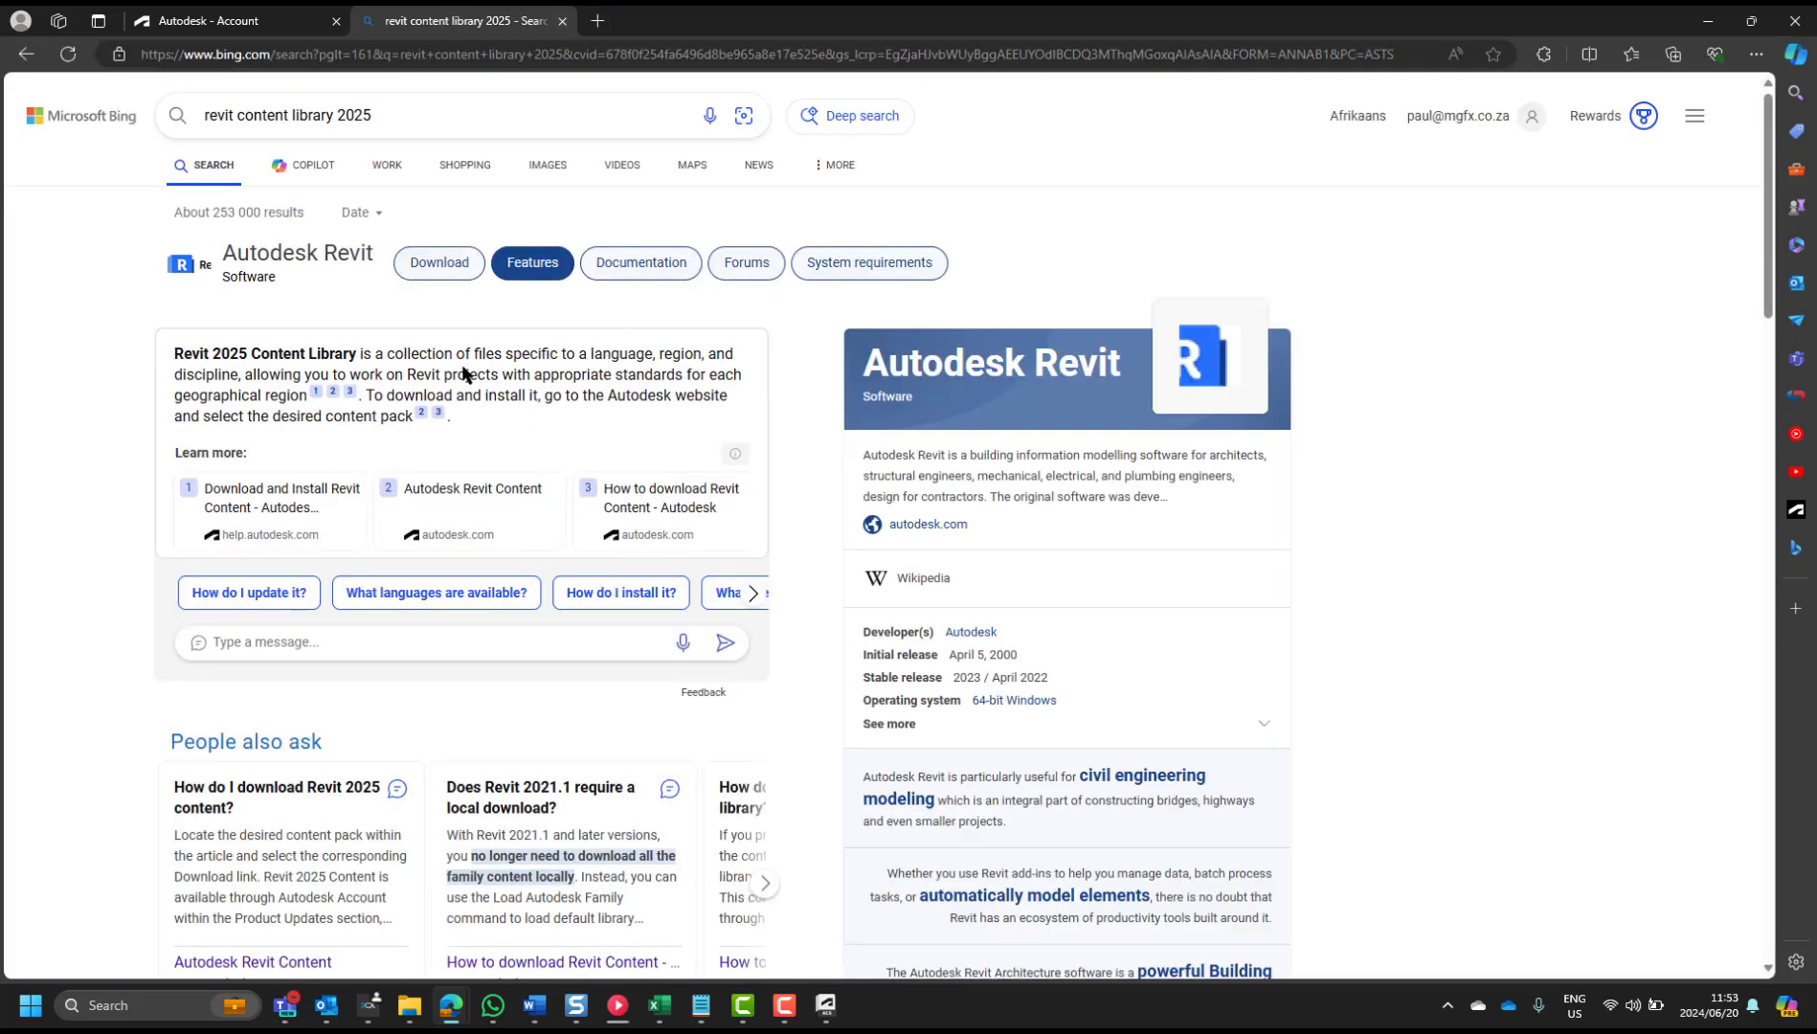
pyautogui.scroll(-3, 458, 490)
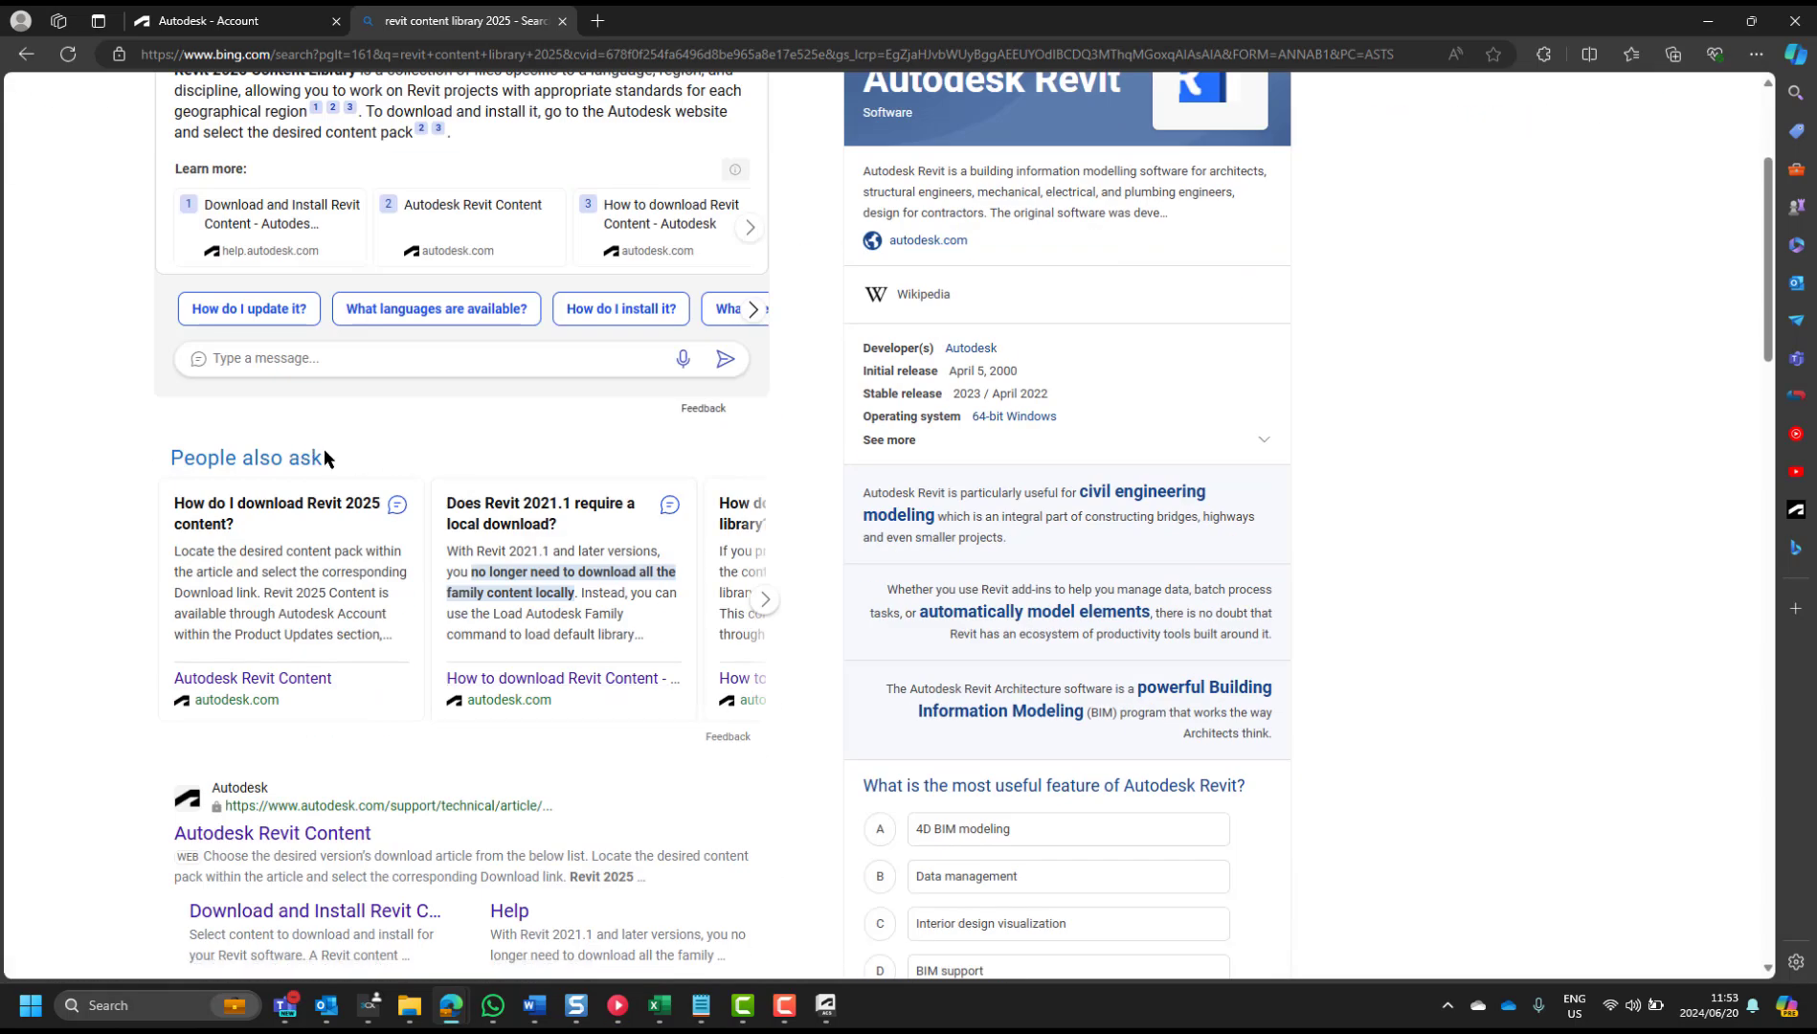
pyautogui.scroll(3, 447, 444)
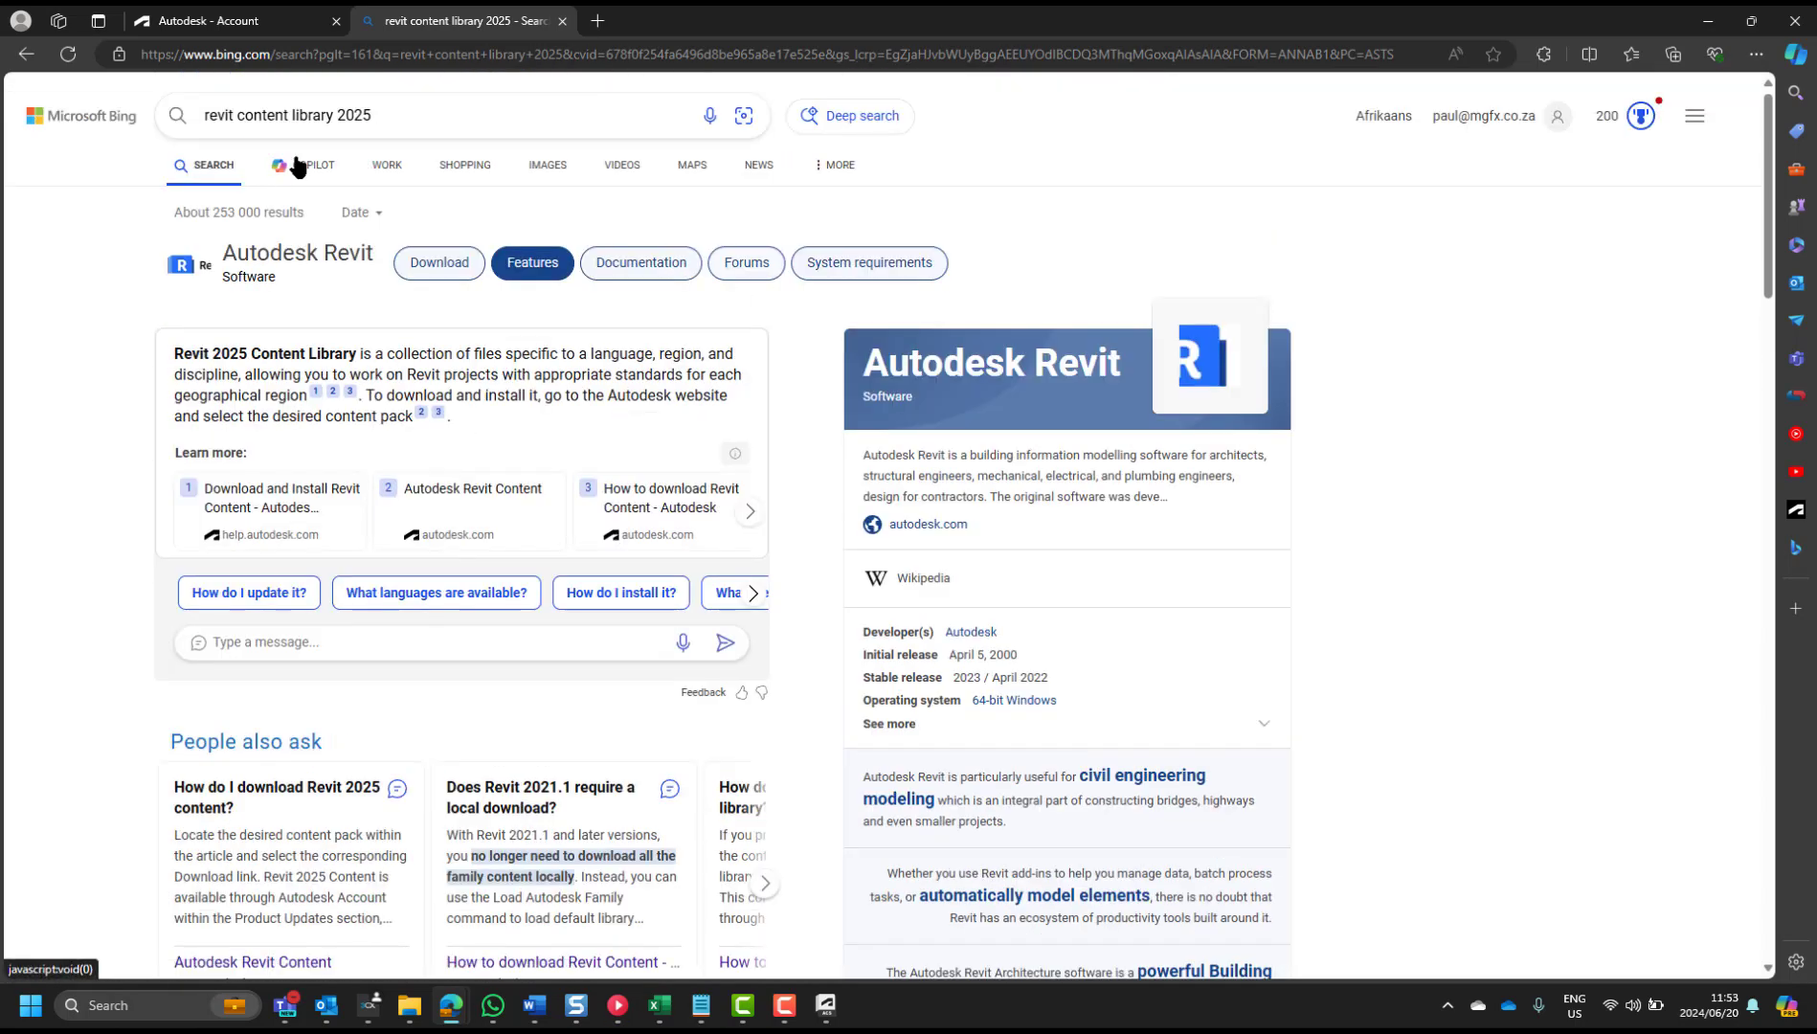
# - Change the query to 2024, open the Autodesk Revit 2024 Content article, then close it
pyautogui.click(413, 121)
pyautogui.press('BackSpace')
pyautogui.write('4')
pyautogui.press('Return')
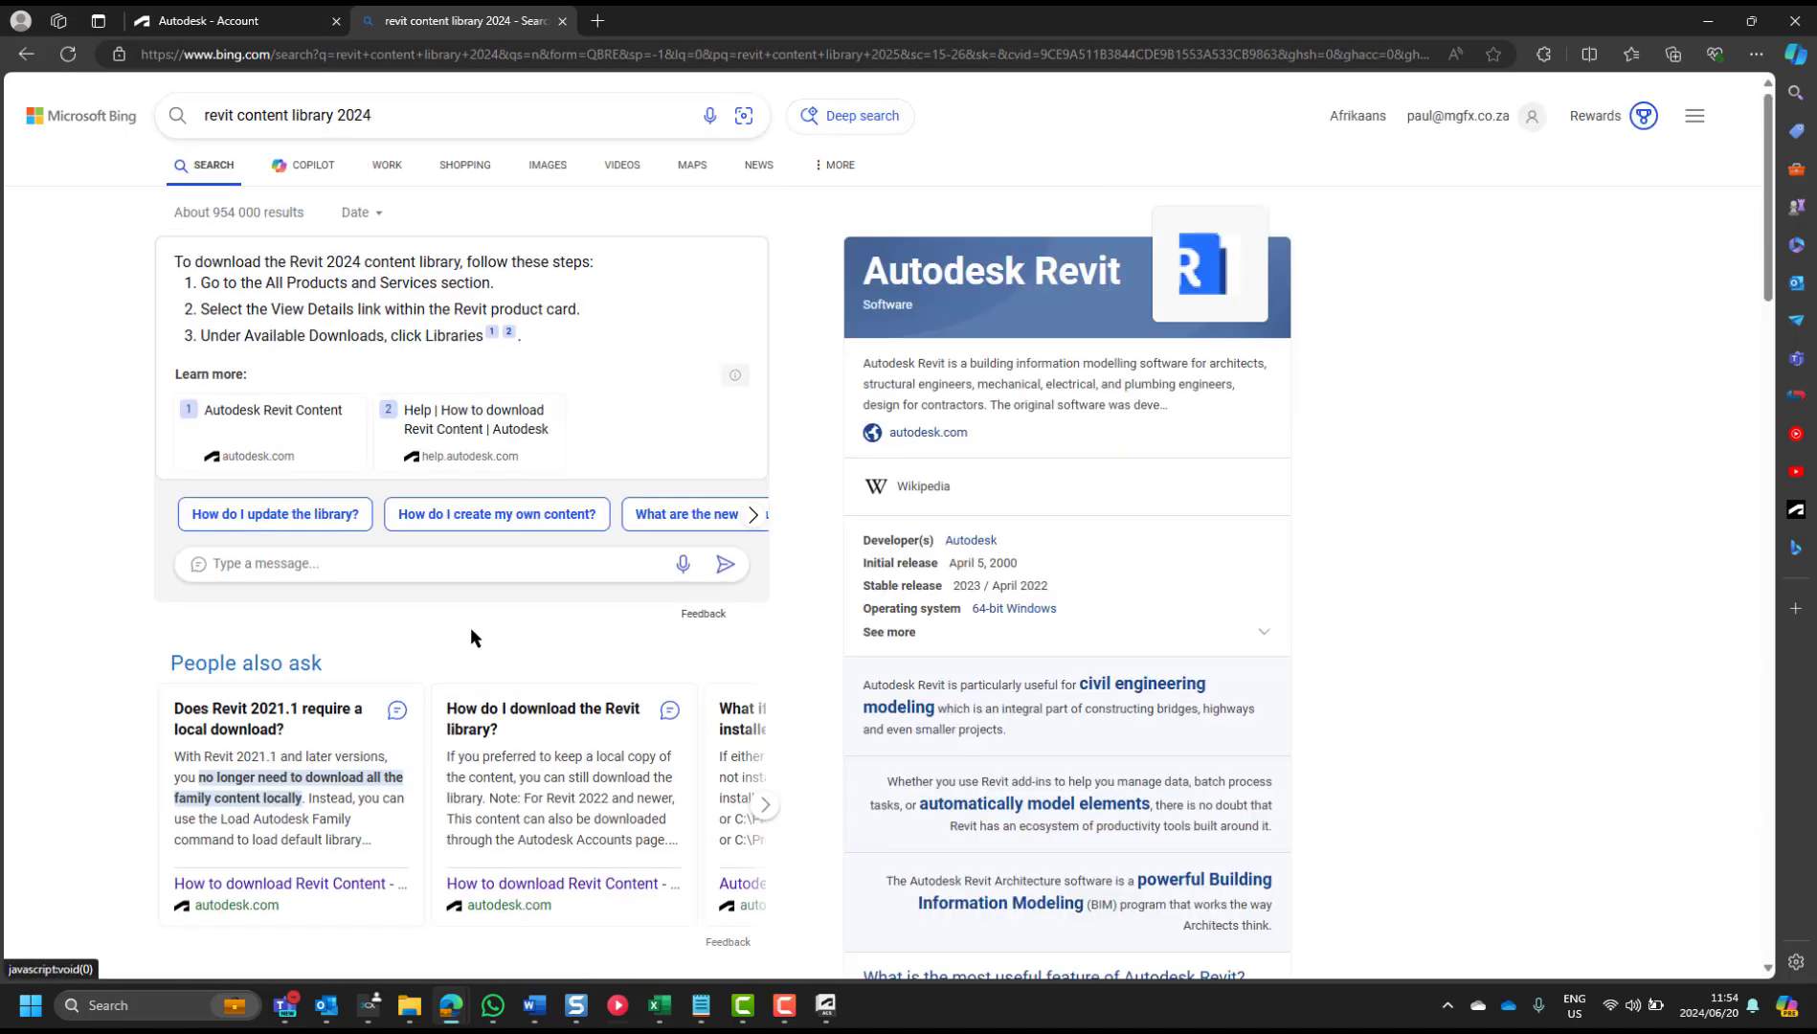
pyautogui.scroll(-4, 442, 624)
pyautogui.click(339, 661)
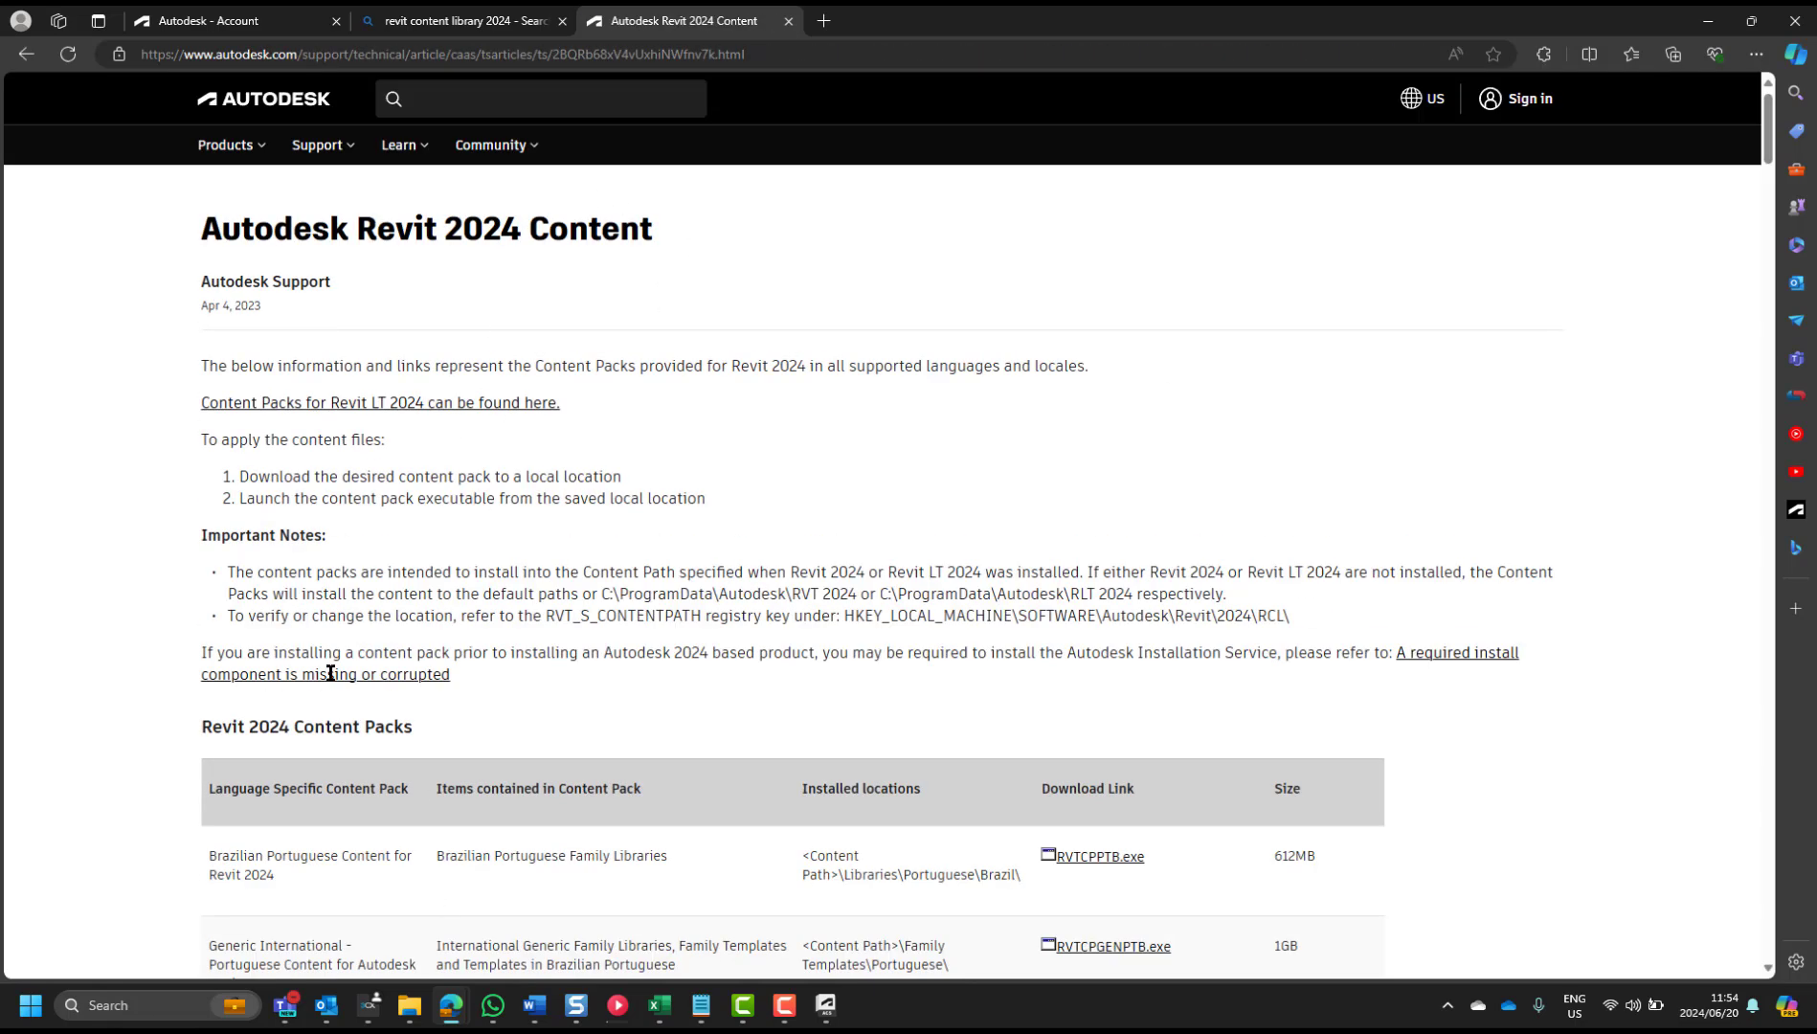
pyautogui.click(788, 20)
# - Close the Bing tab and show the 50 downloadable libraries on Revit 2025's details page
pyautogui.click(562, 20)
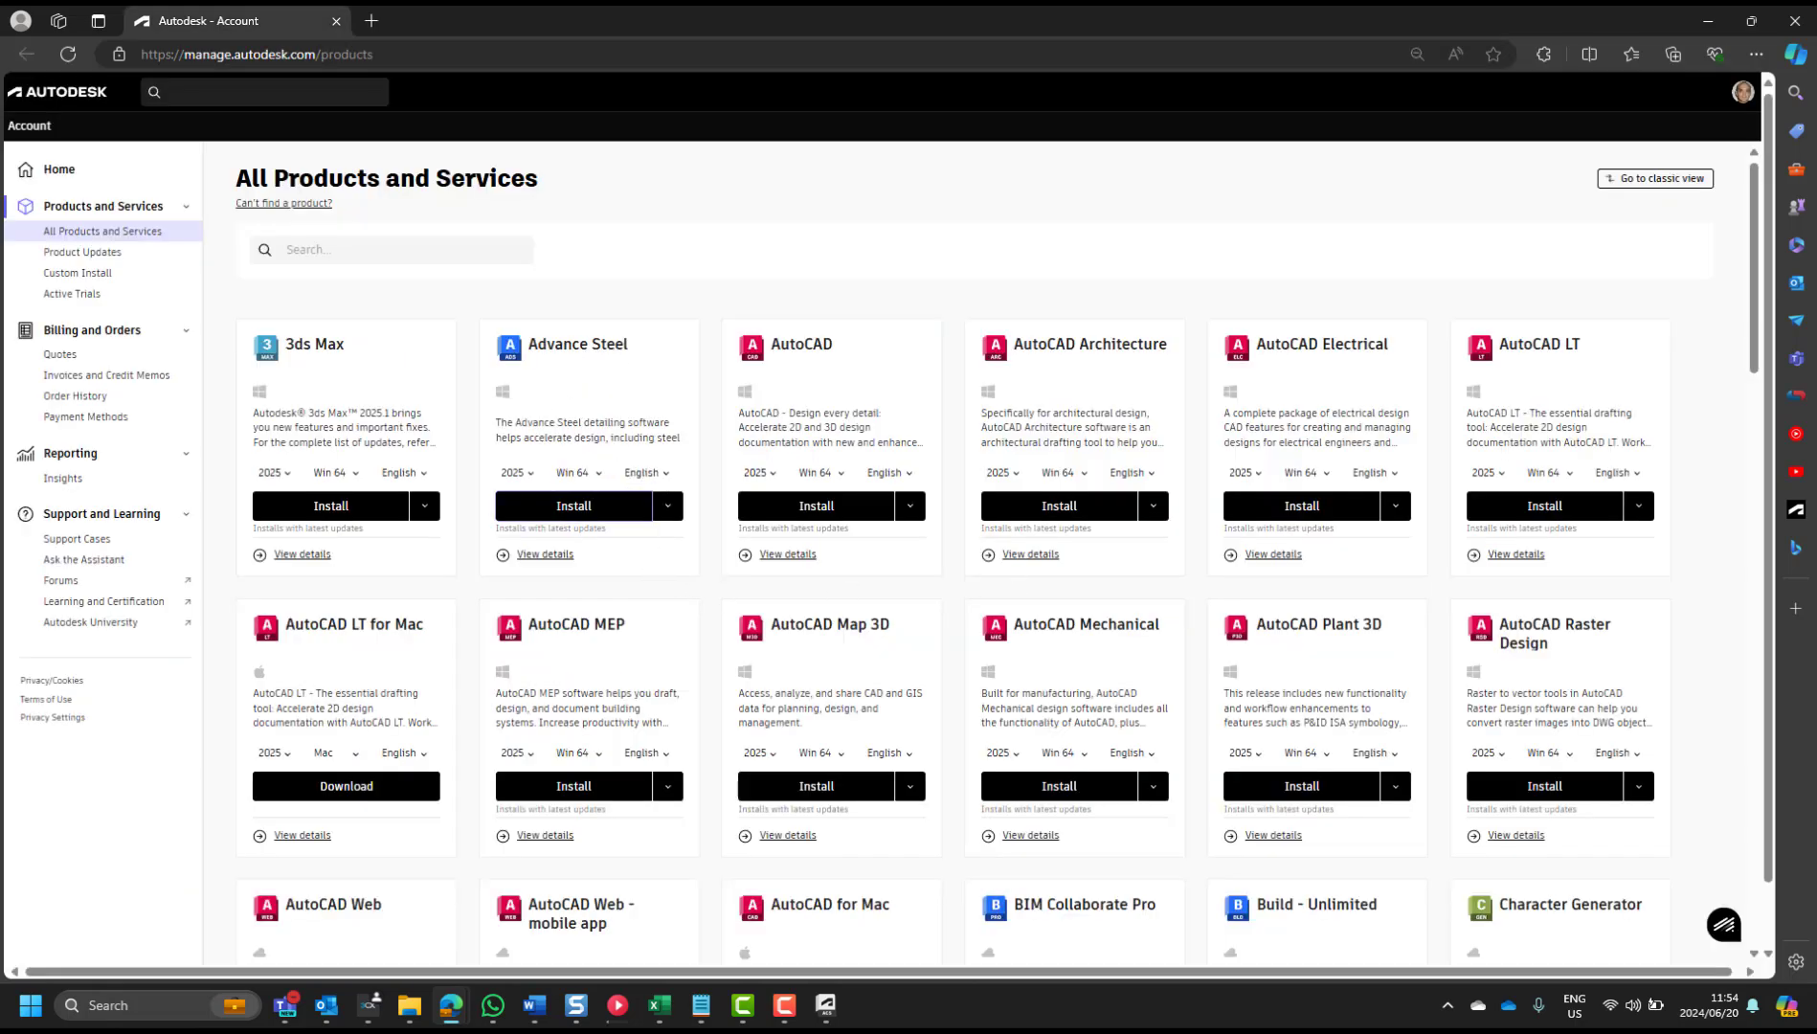
pyautogui.scroll(-10, 643, 536)
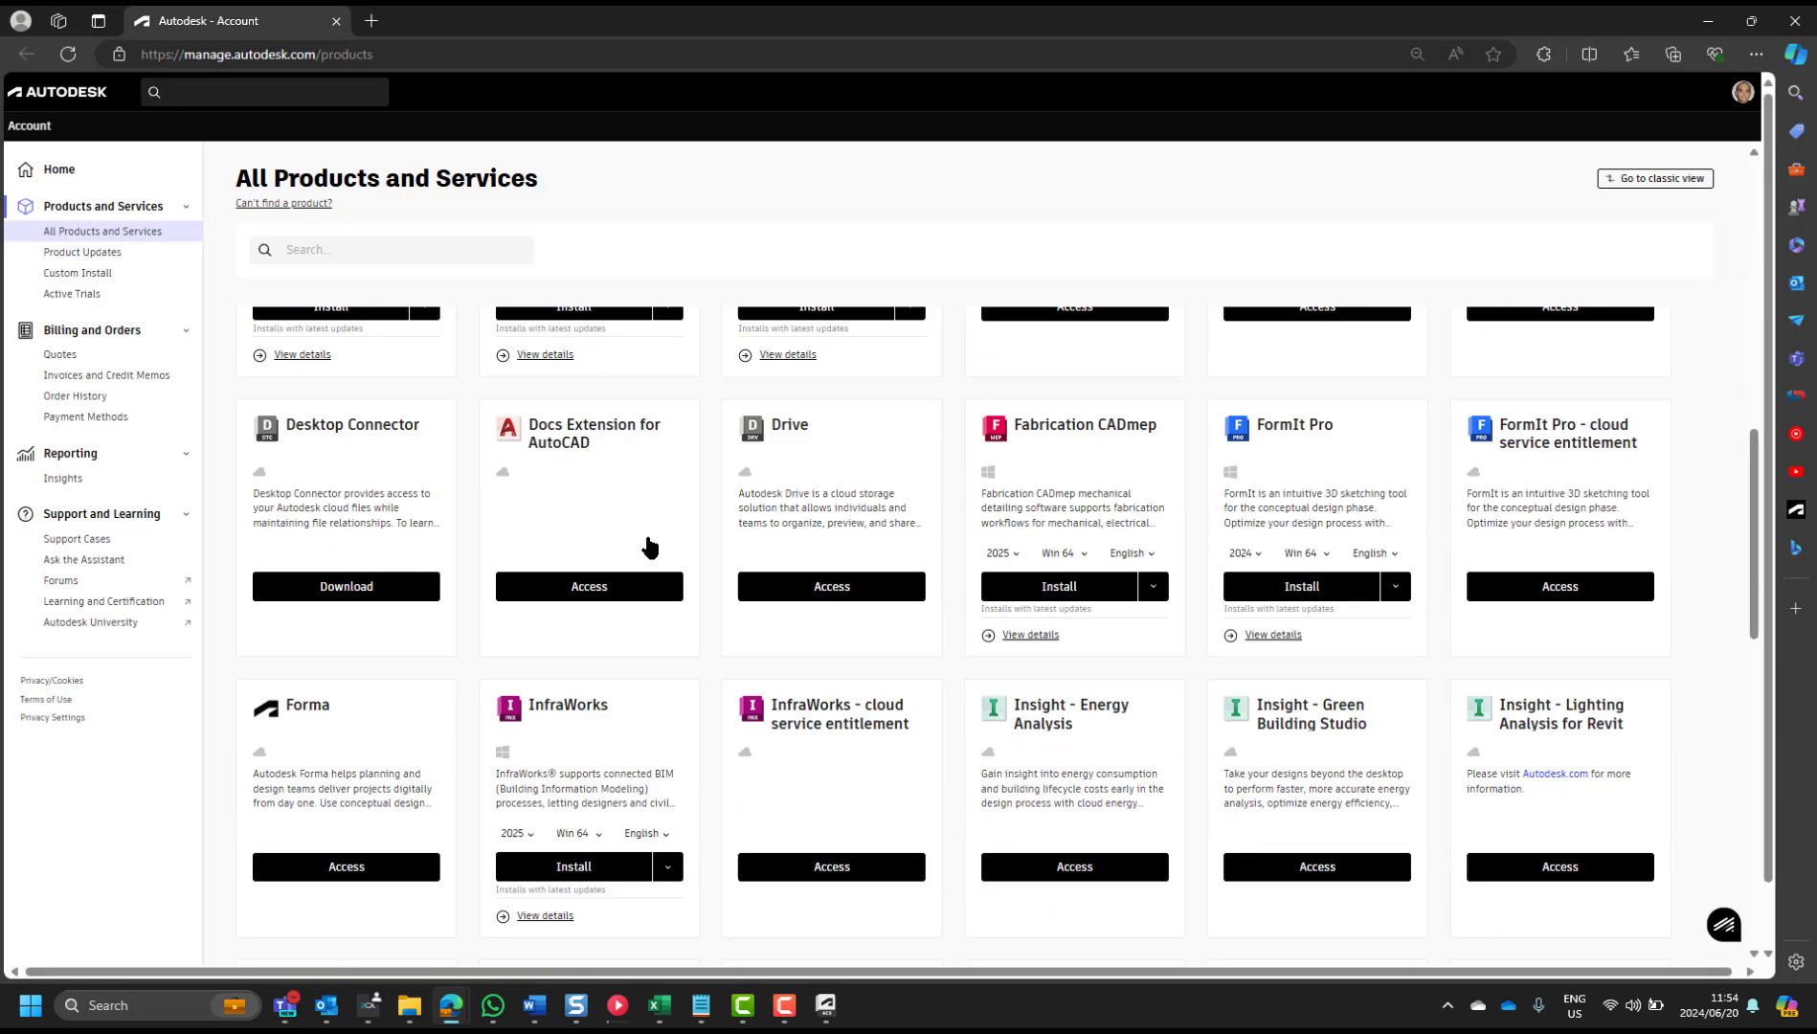
pyautogui.scroll(-9, 644, 525)
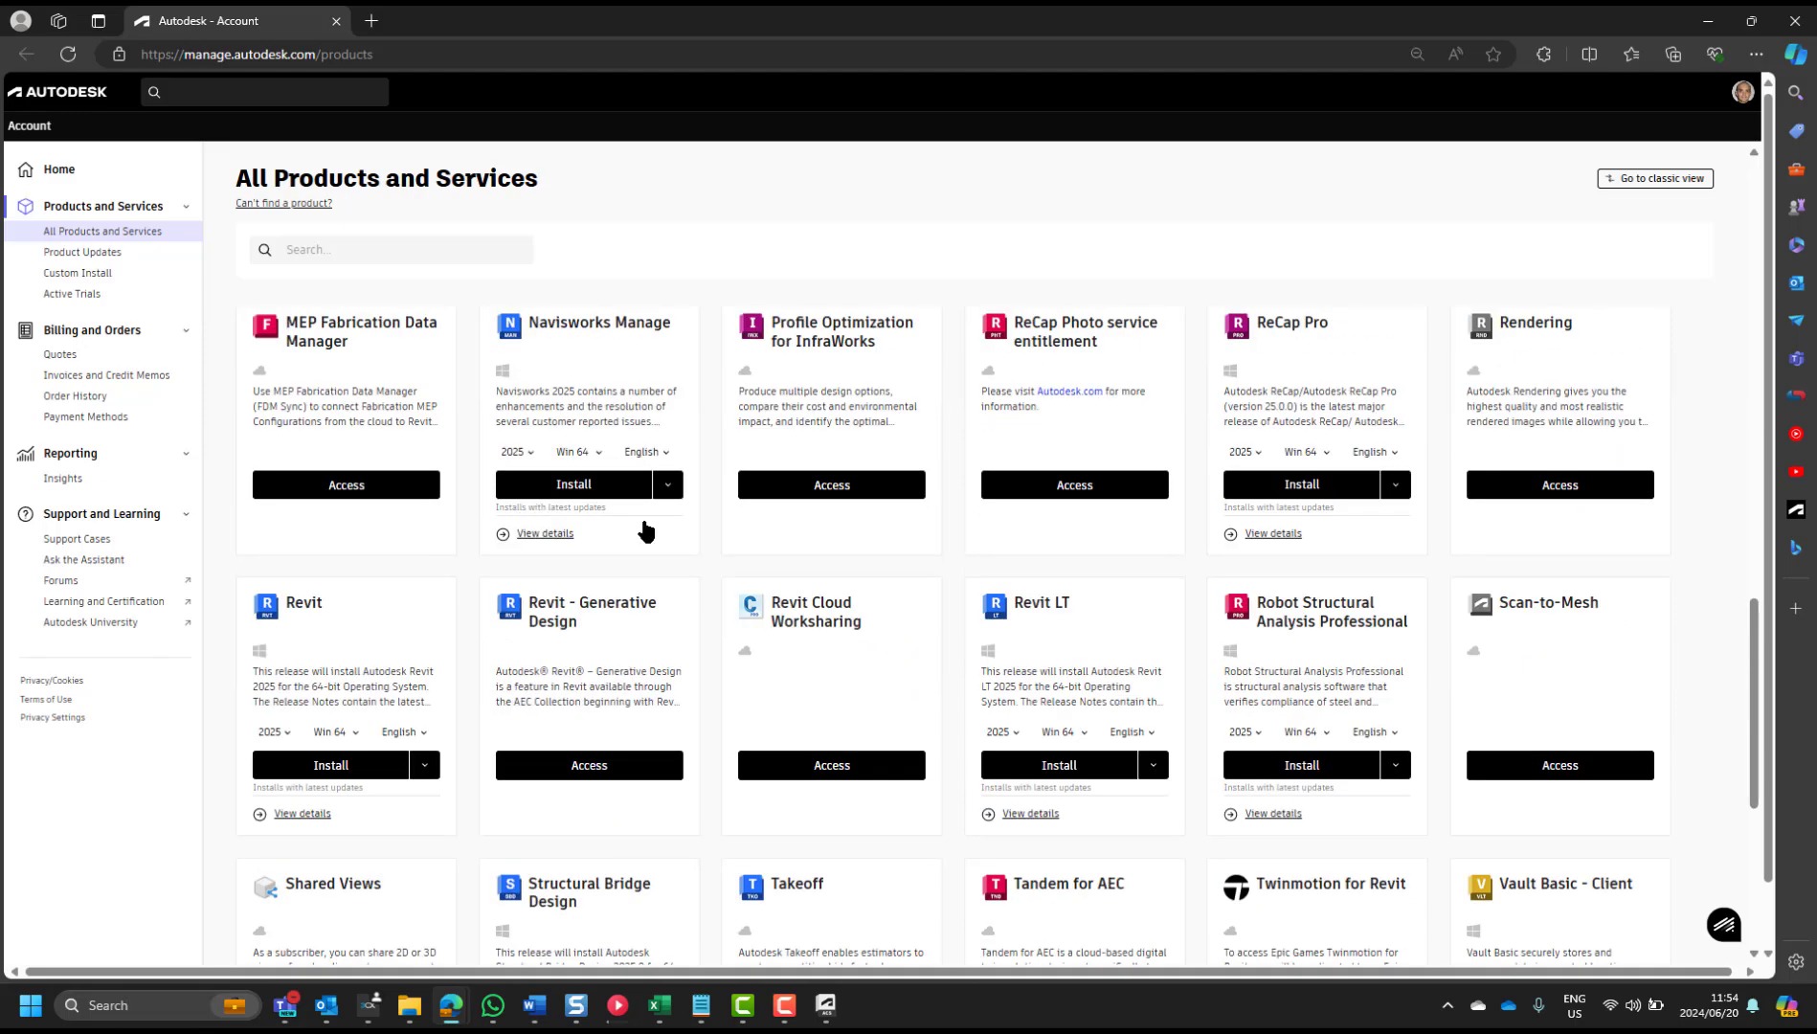
pyautogui.scroll(1, 527, 568)
pyautogui.click(1093, 419)
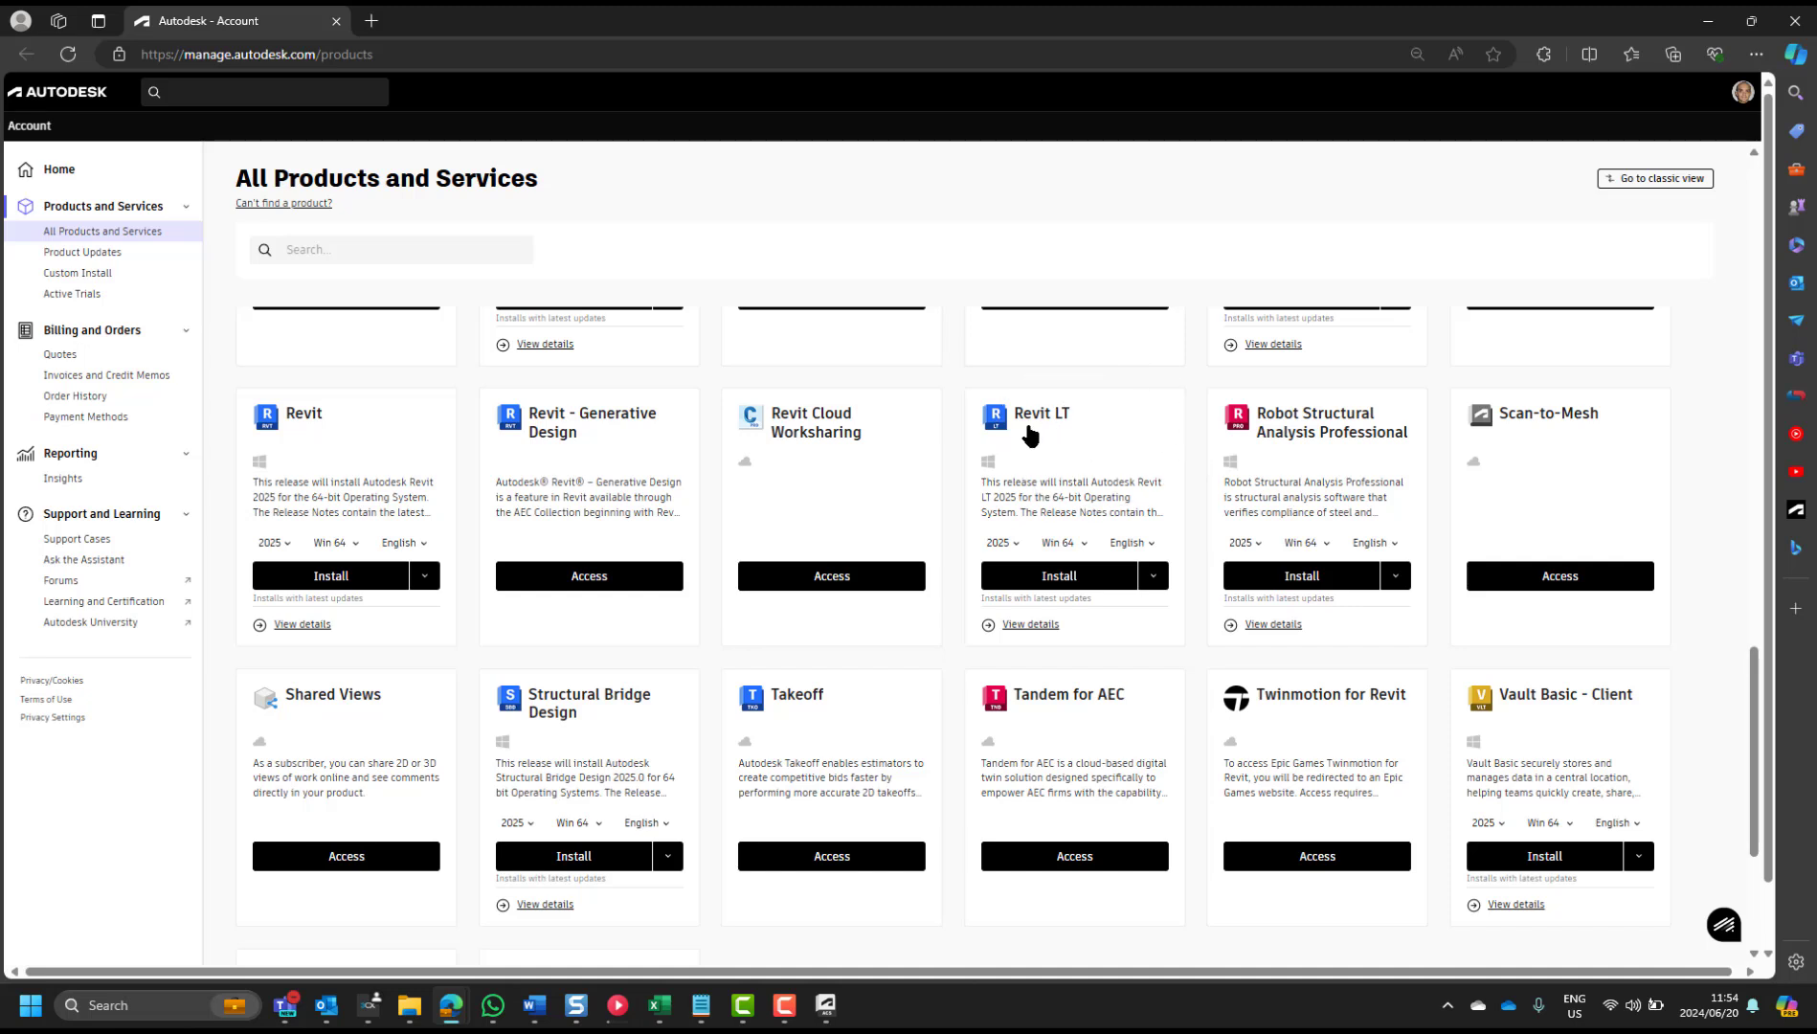
pyautogui.click(301, 626)
pyautogui.click(301, 626)
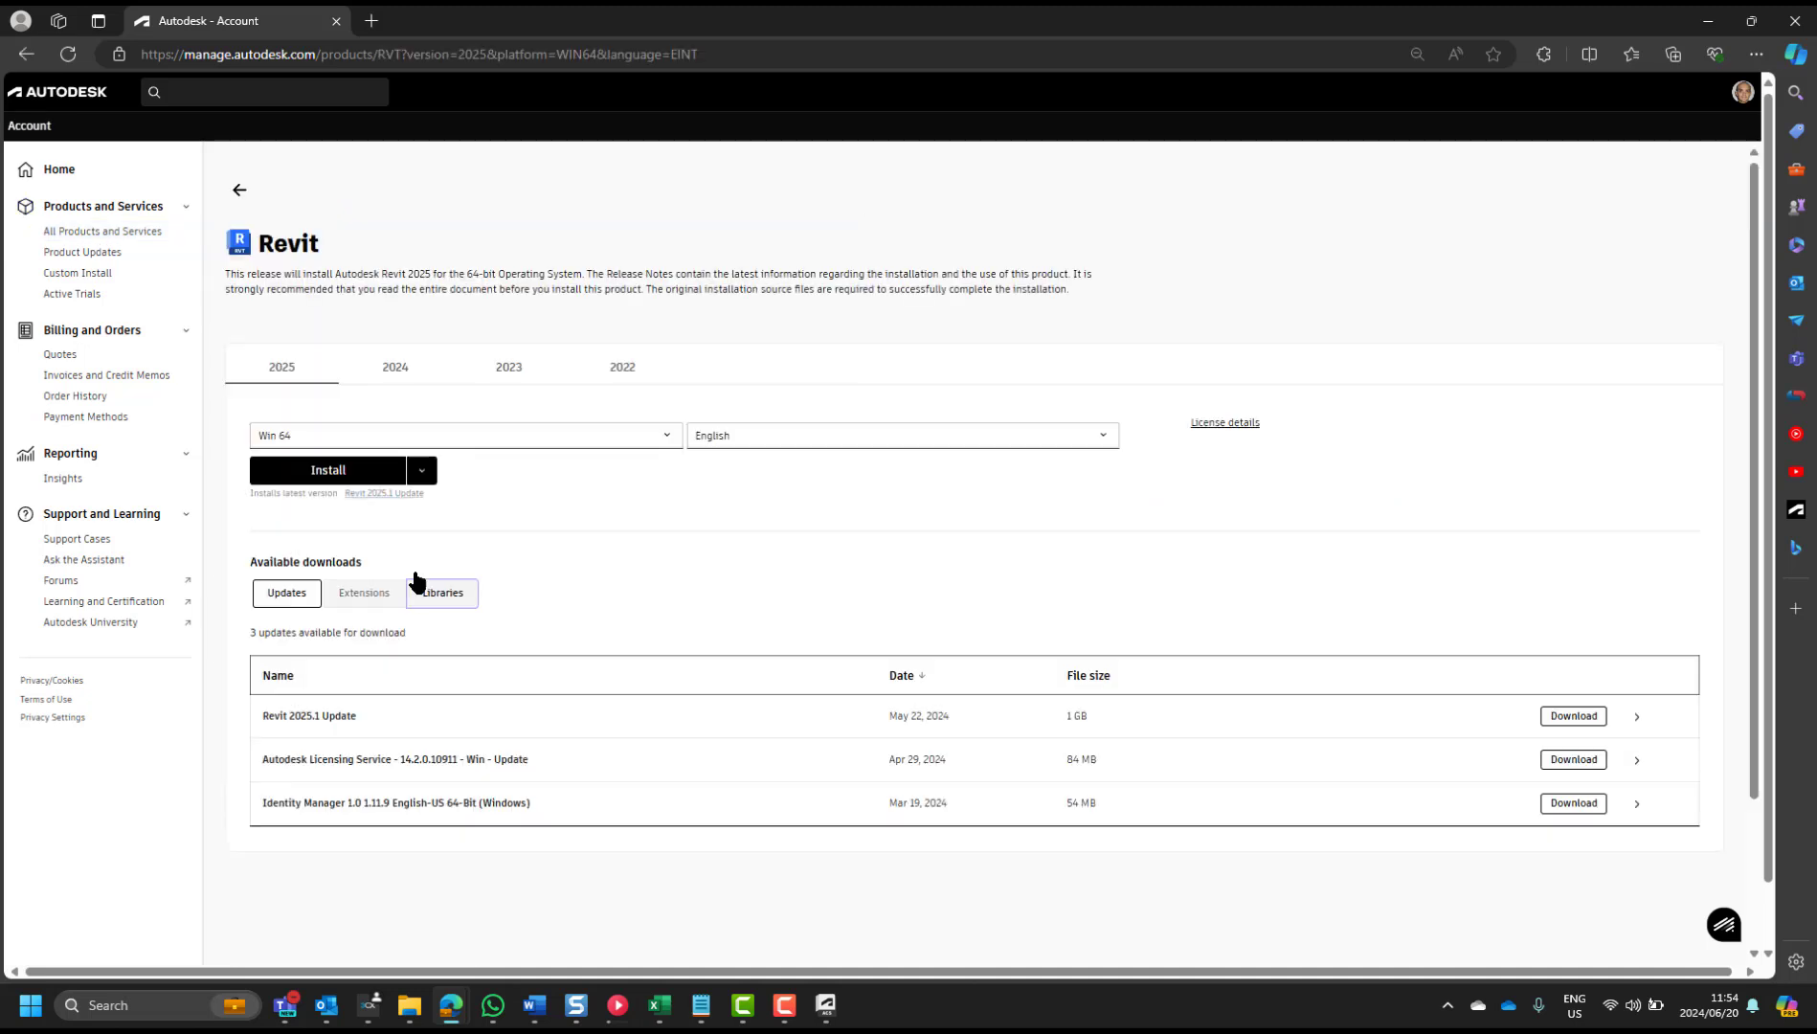
pyautogui.click(361, 597)
pyautogui.click(445, 596)
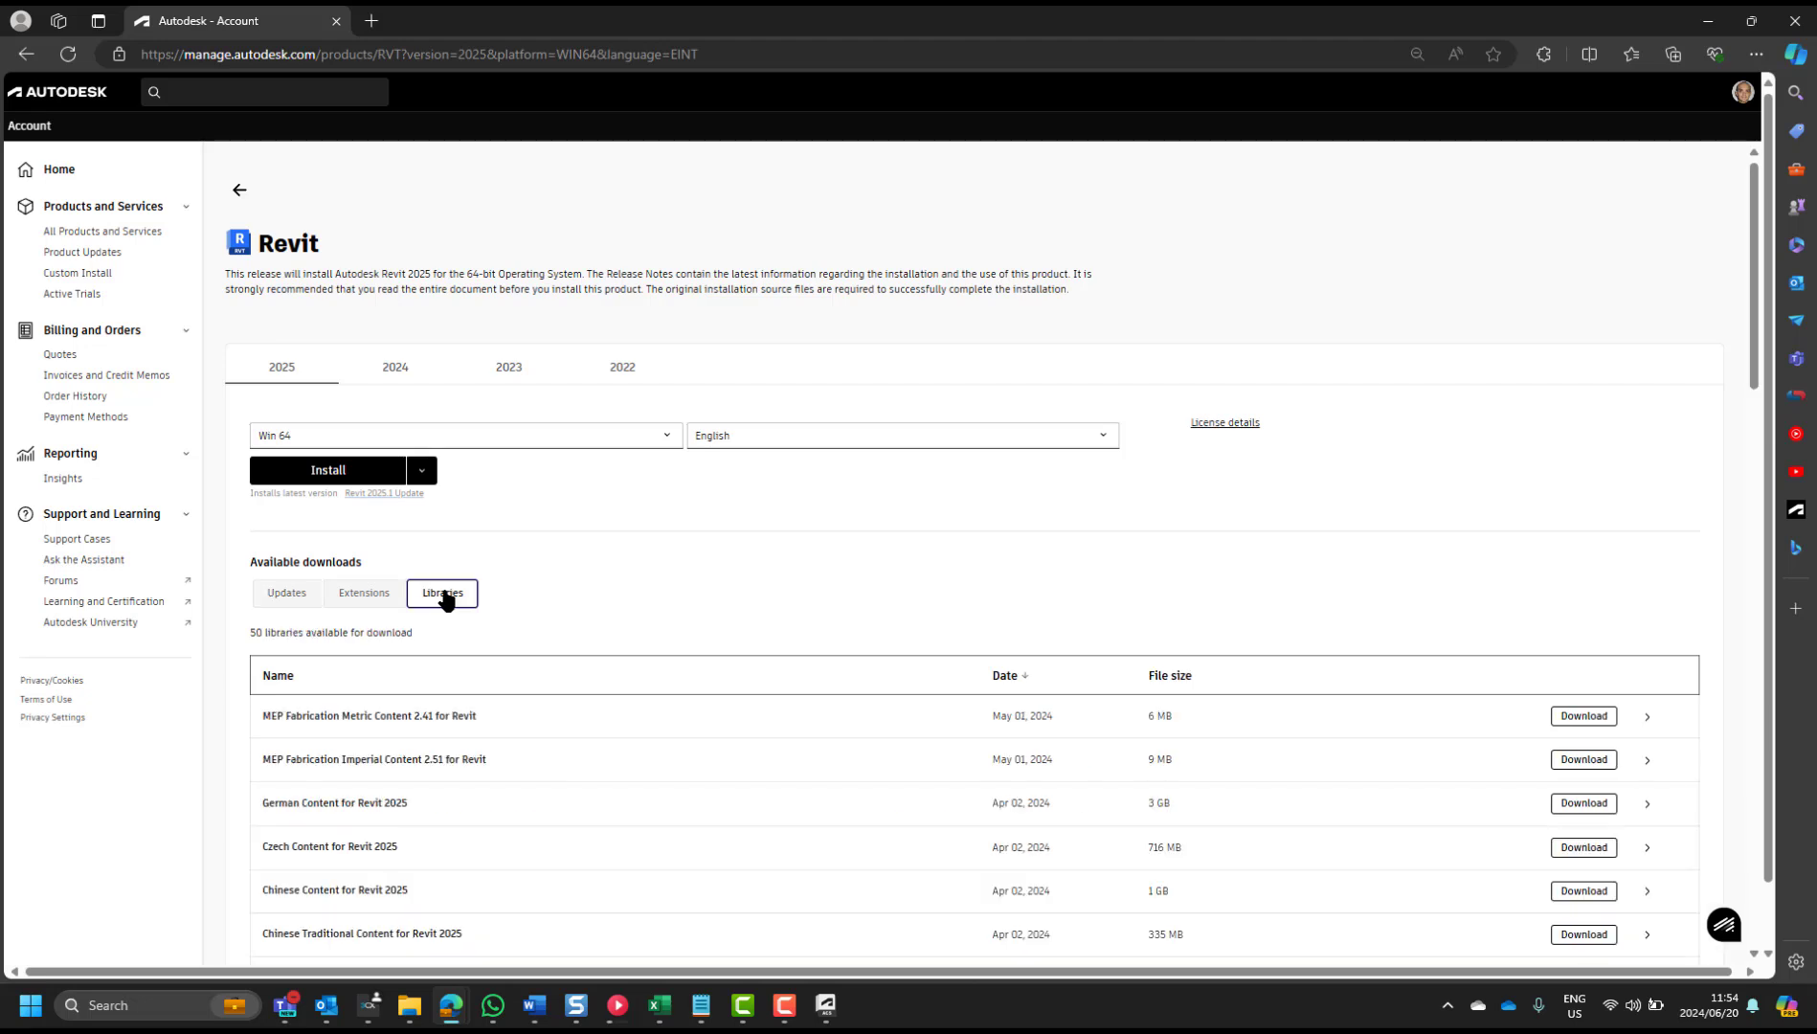
pyautogui.scroll(-2, 445, 599)
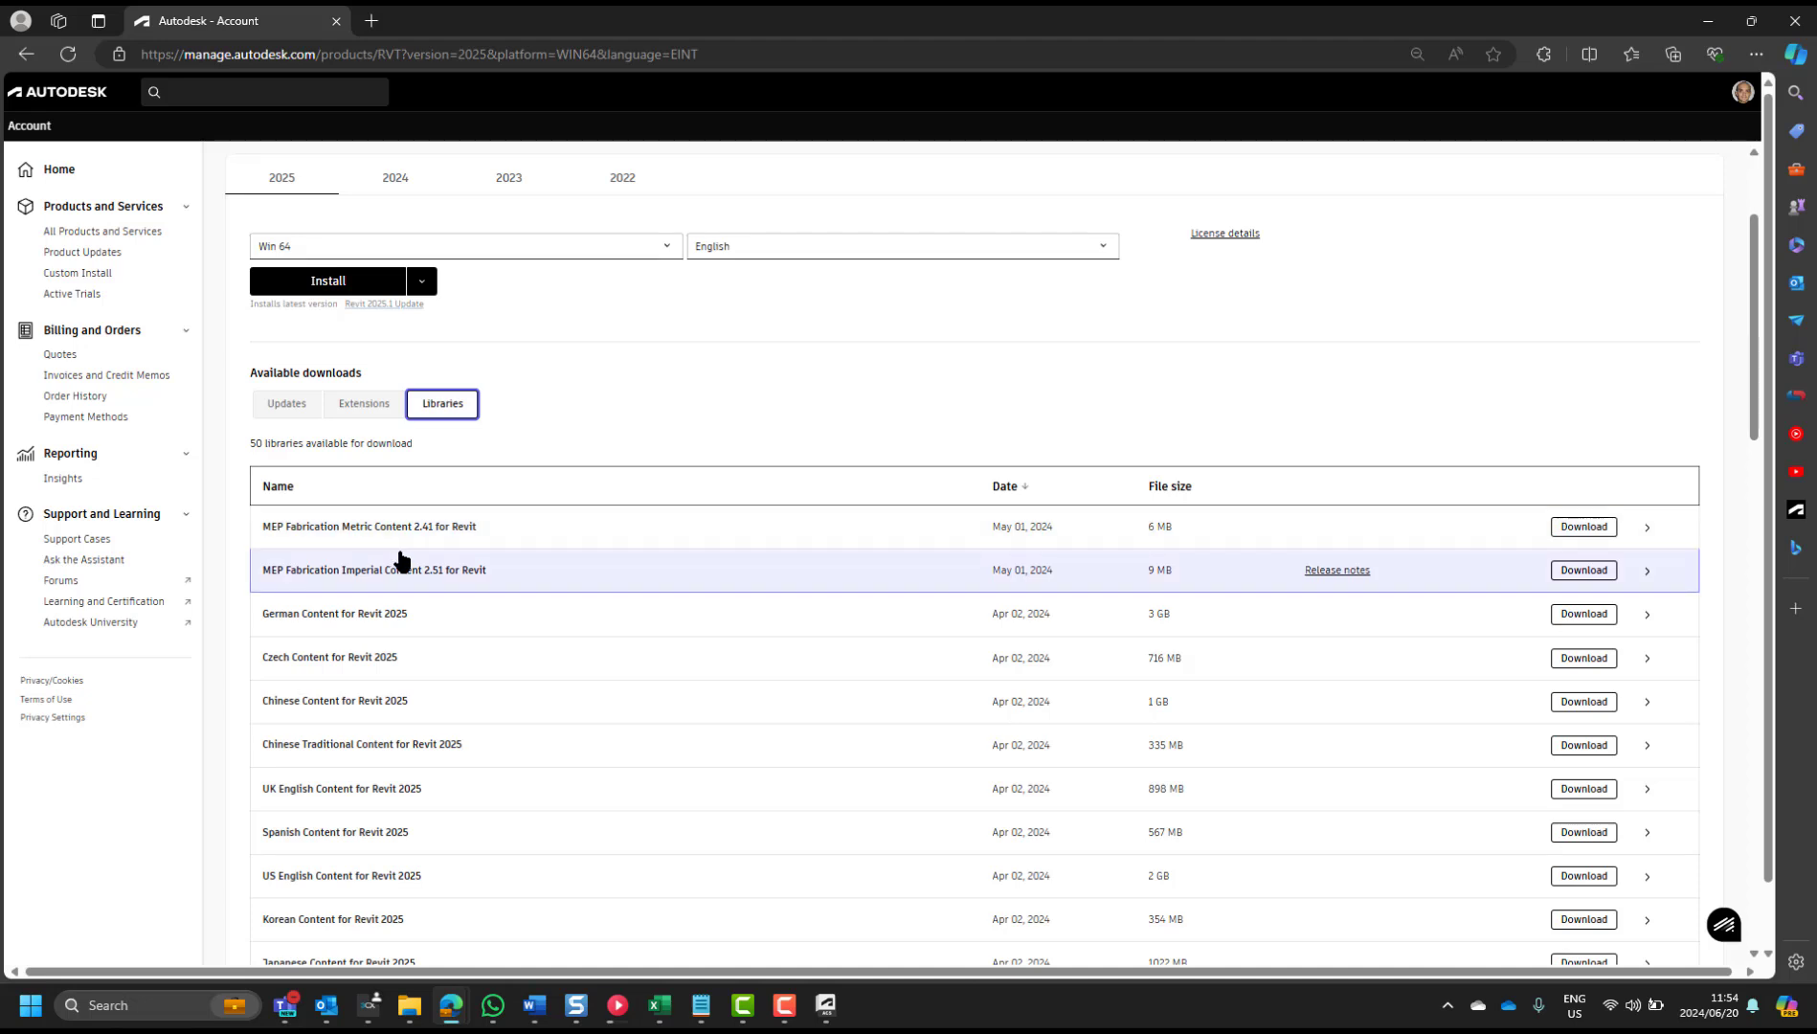
pyautogui.scroll(-1, 399, 559)
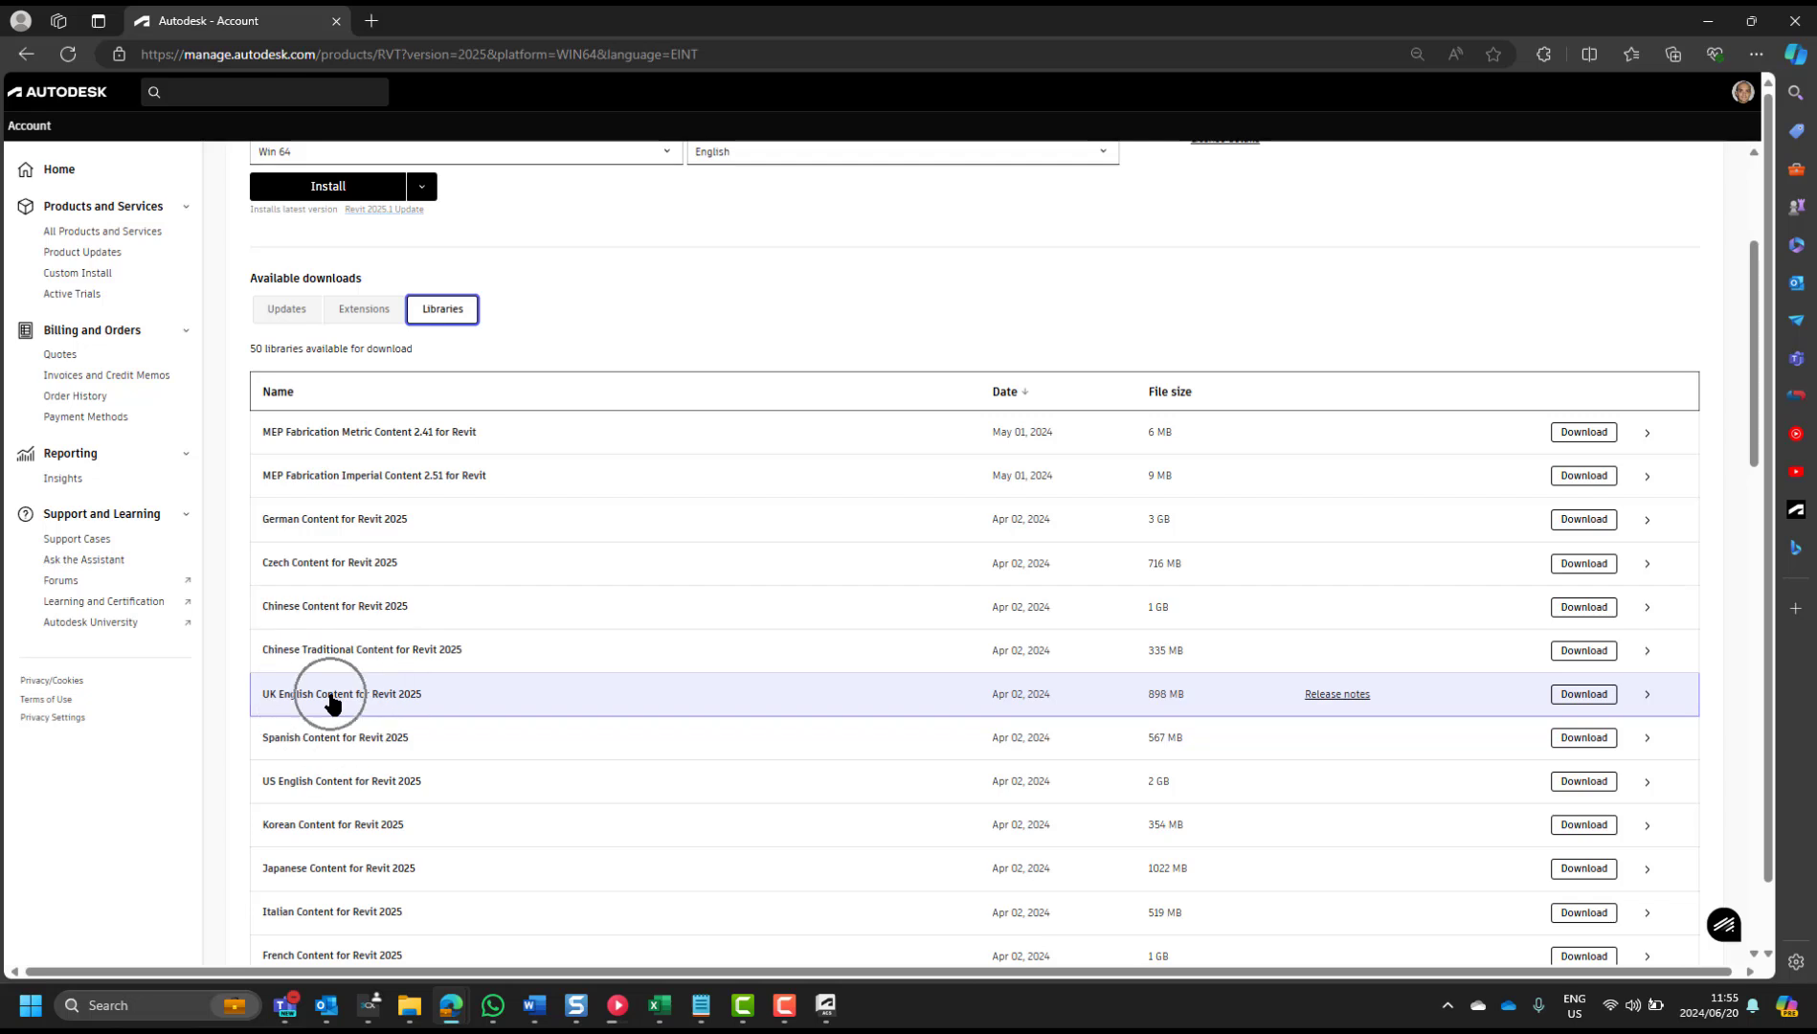
# - Start downloading UK English Content for Revit 2025
pyautogui.rightClick(1600, 702)
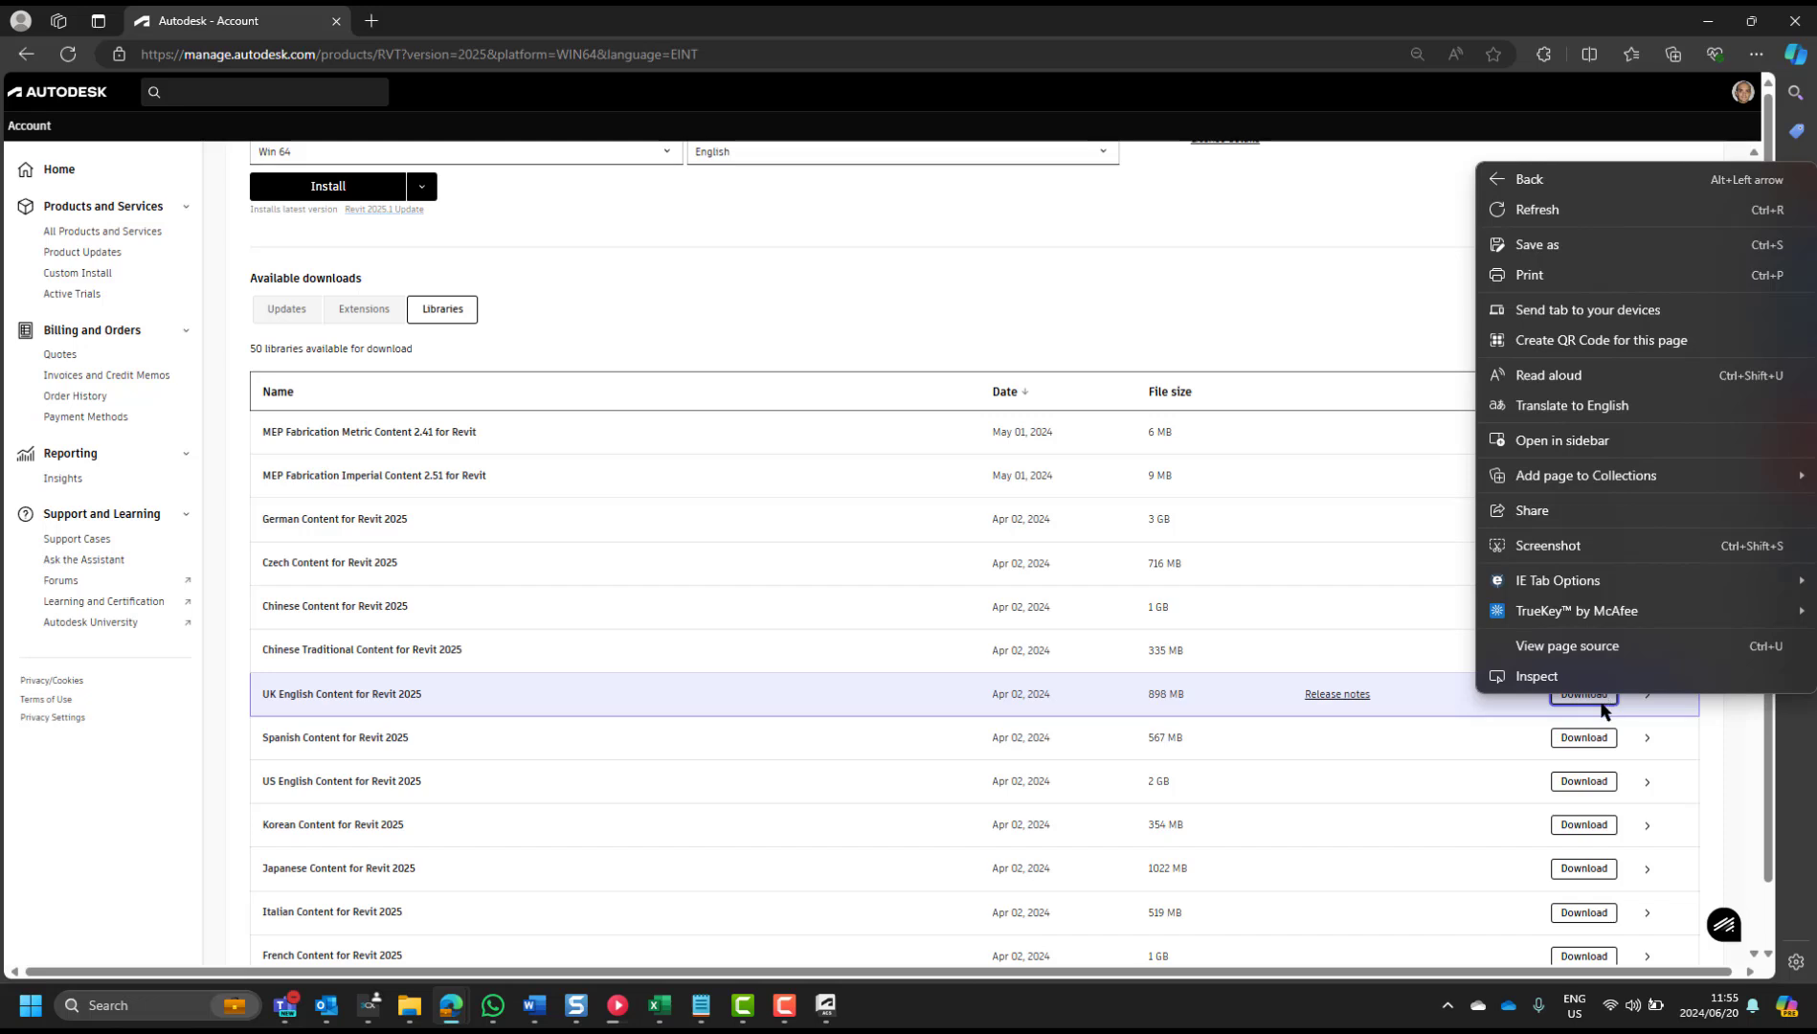
pyautogui.press('Escape')
pyautogui.click(1599, 704)
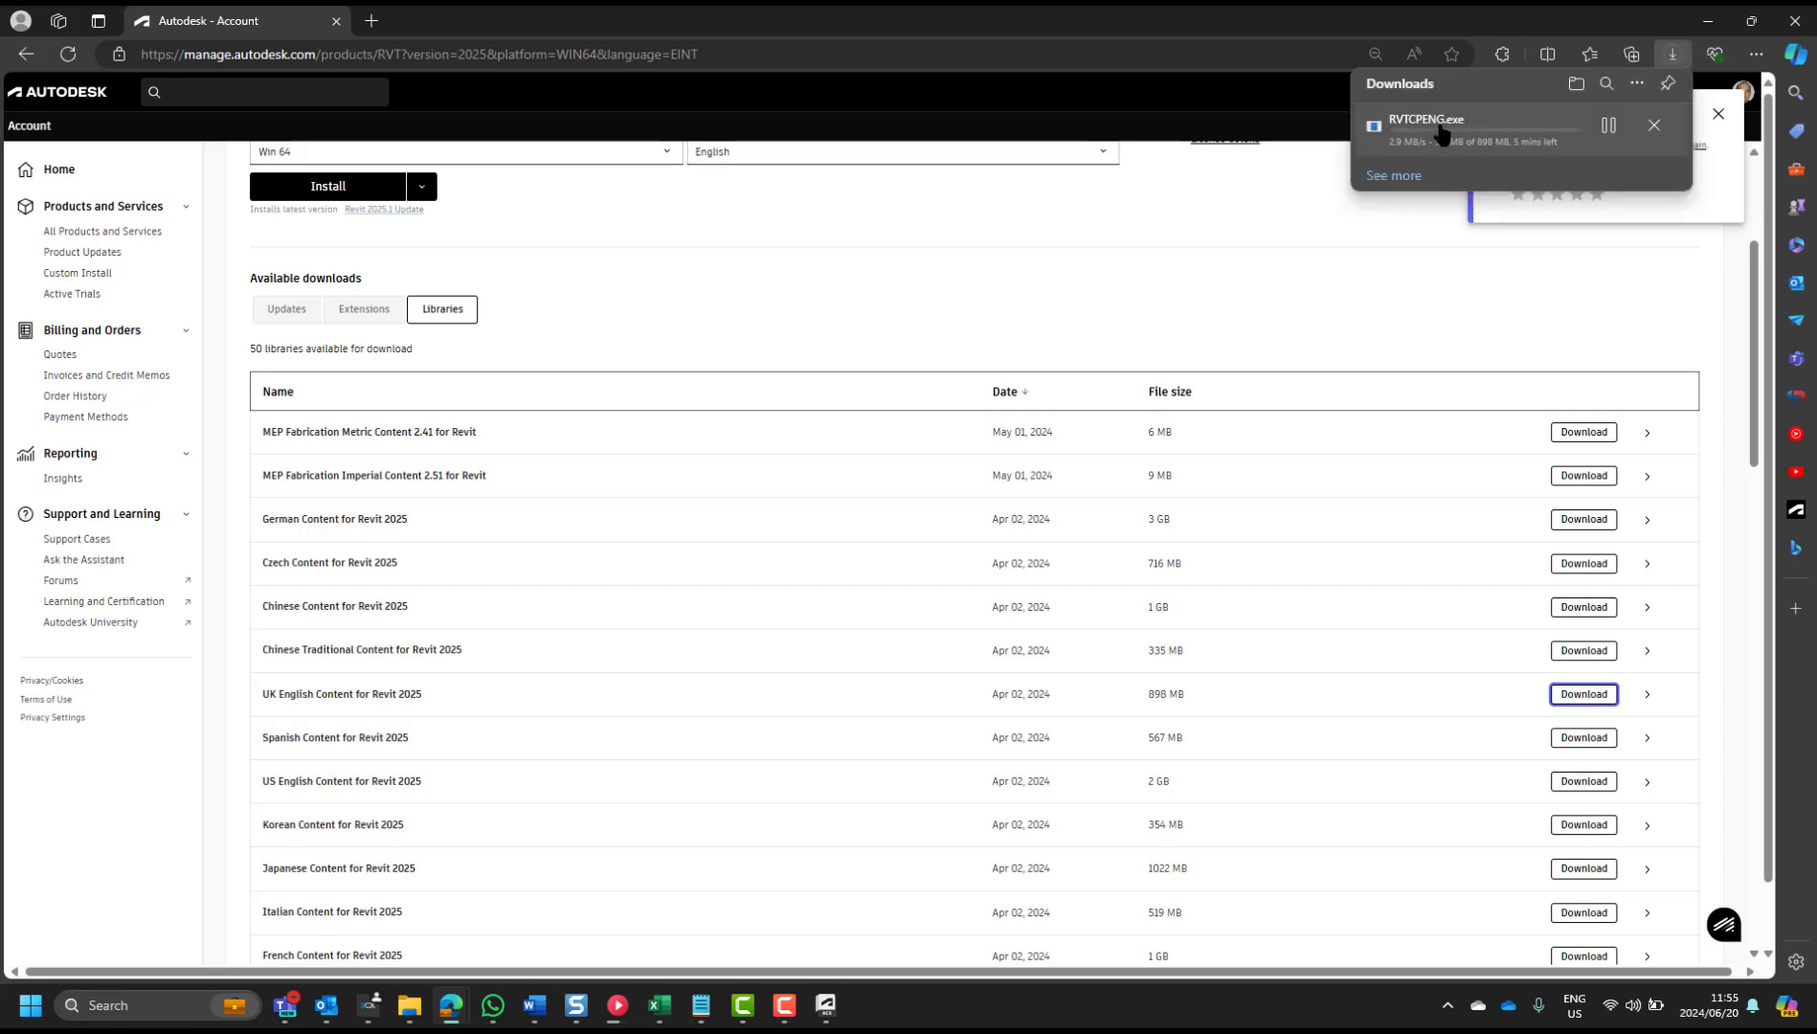
# - Copy the RVTCPENG.exe download link and pause the download at 50.7 MB
pyautogui.rightClick(1428, 127)
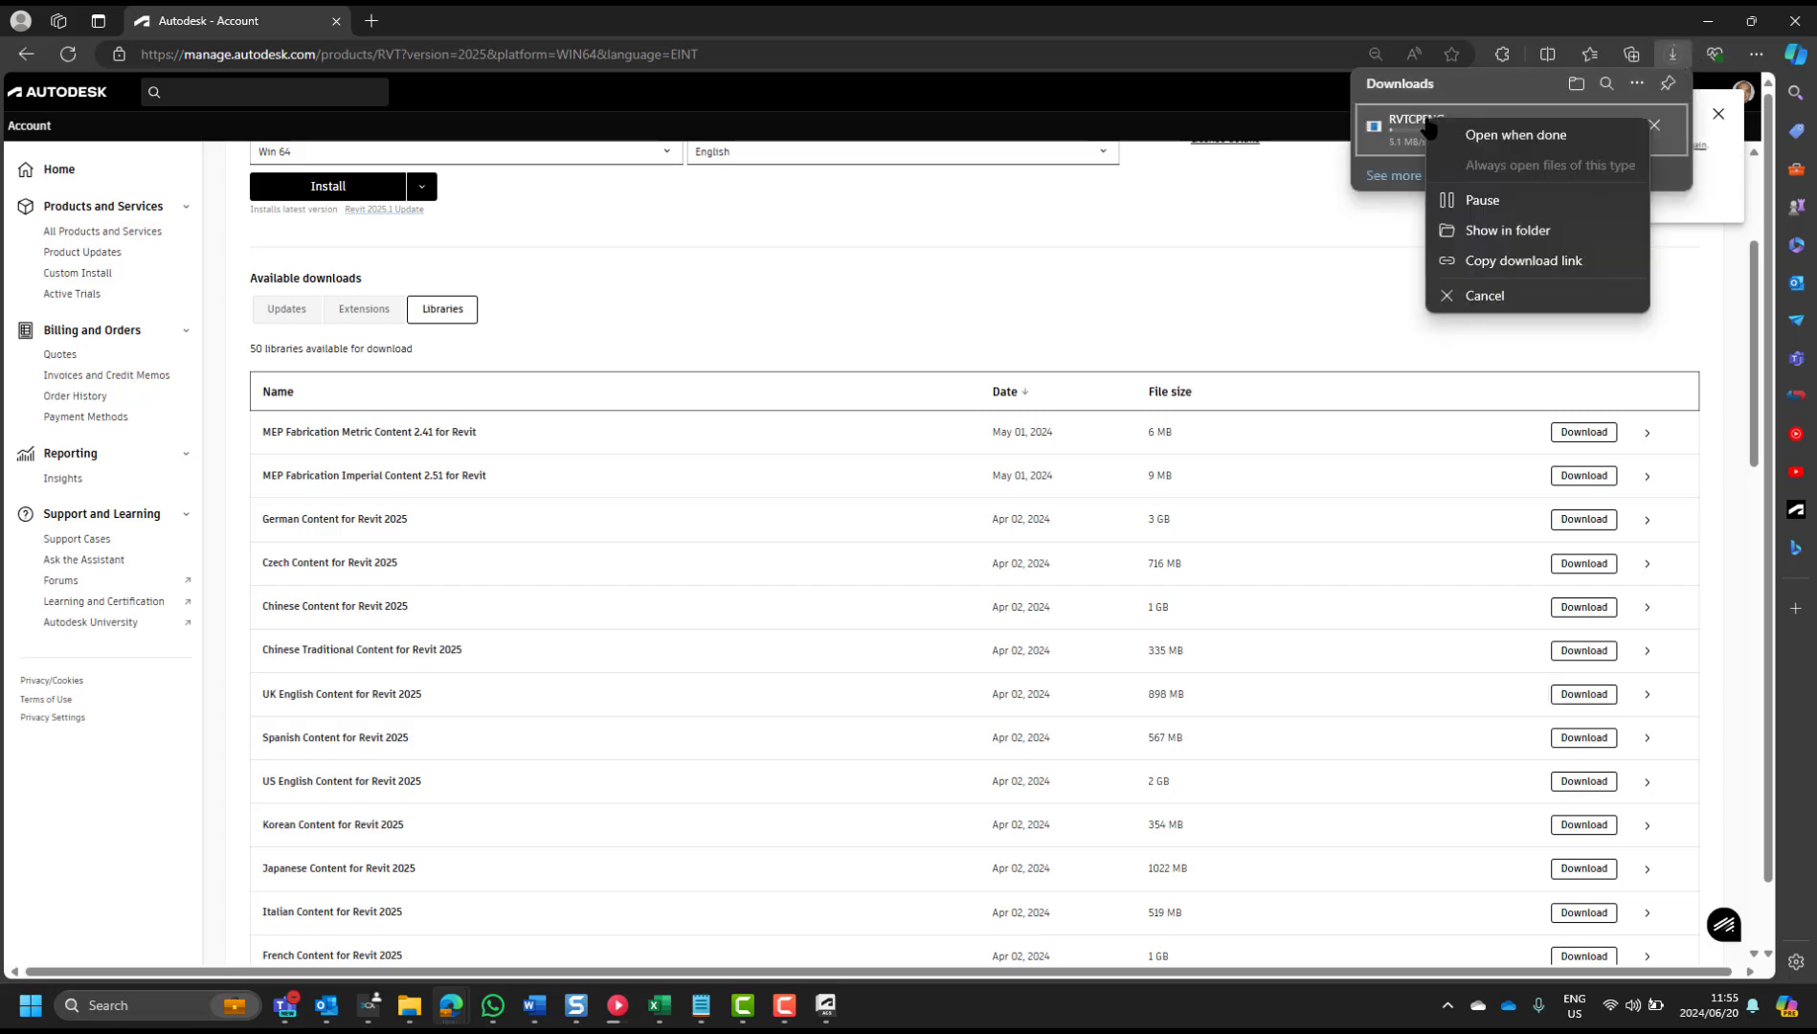
pyautogui.click(1524, 261)
pyautogui.click(1617, 127)
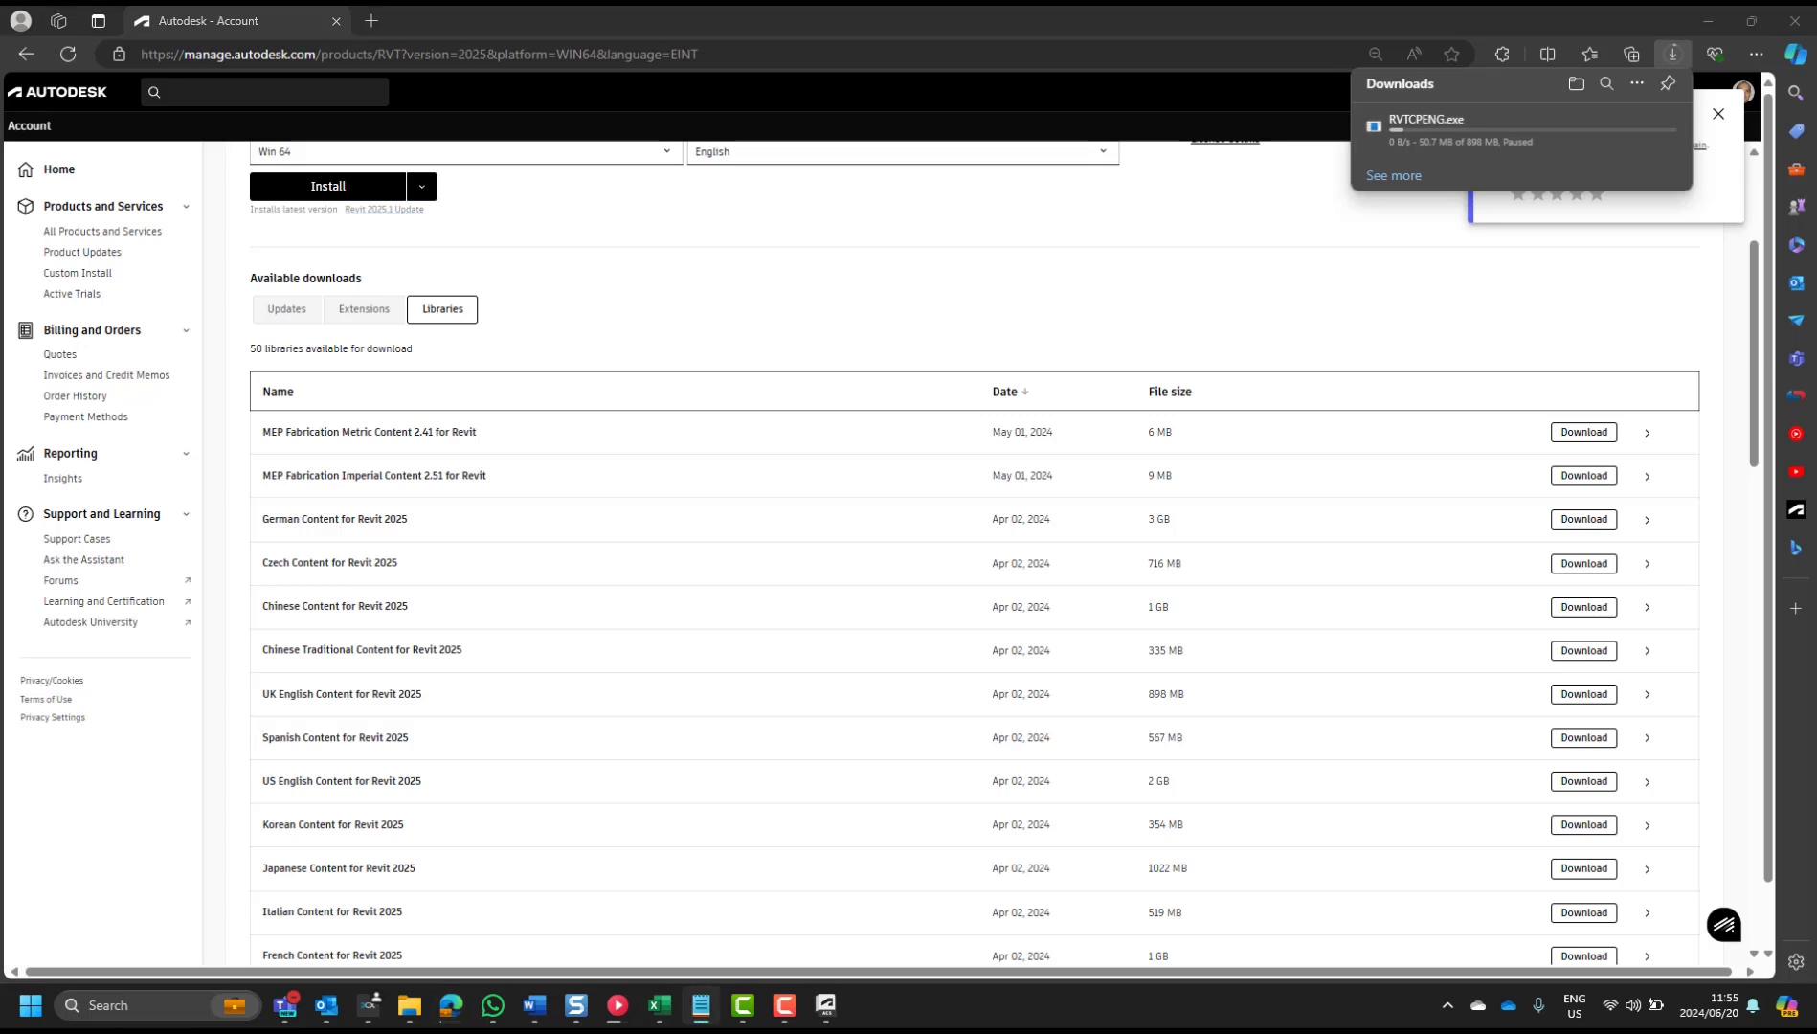
pyautogui.moveTo(1469, 512); pyautogui.dragTo(561, 230)
# - Paste the RVTCPENG.exe link into a maximized Notepad, then close Notepad without saving
pyautogui.doubleClick(617, 231)
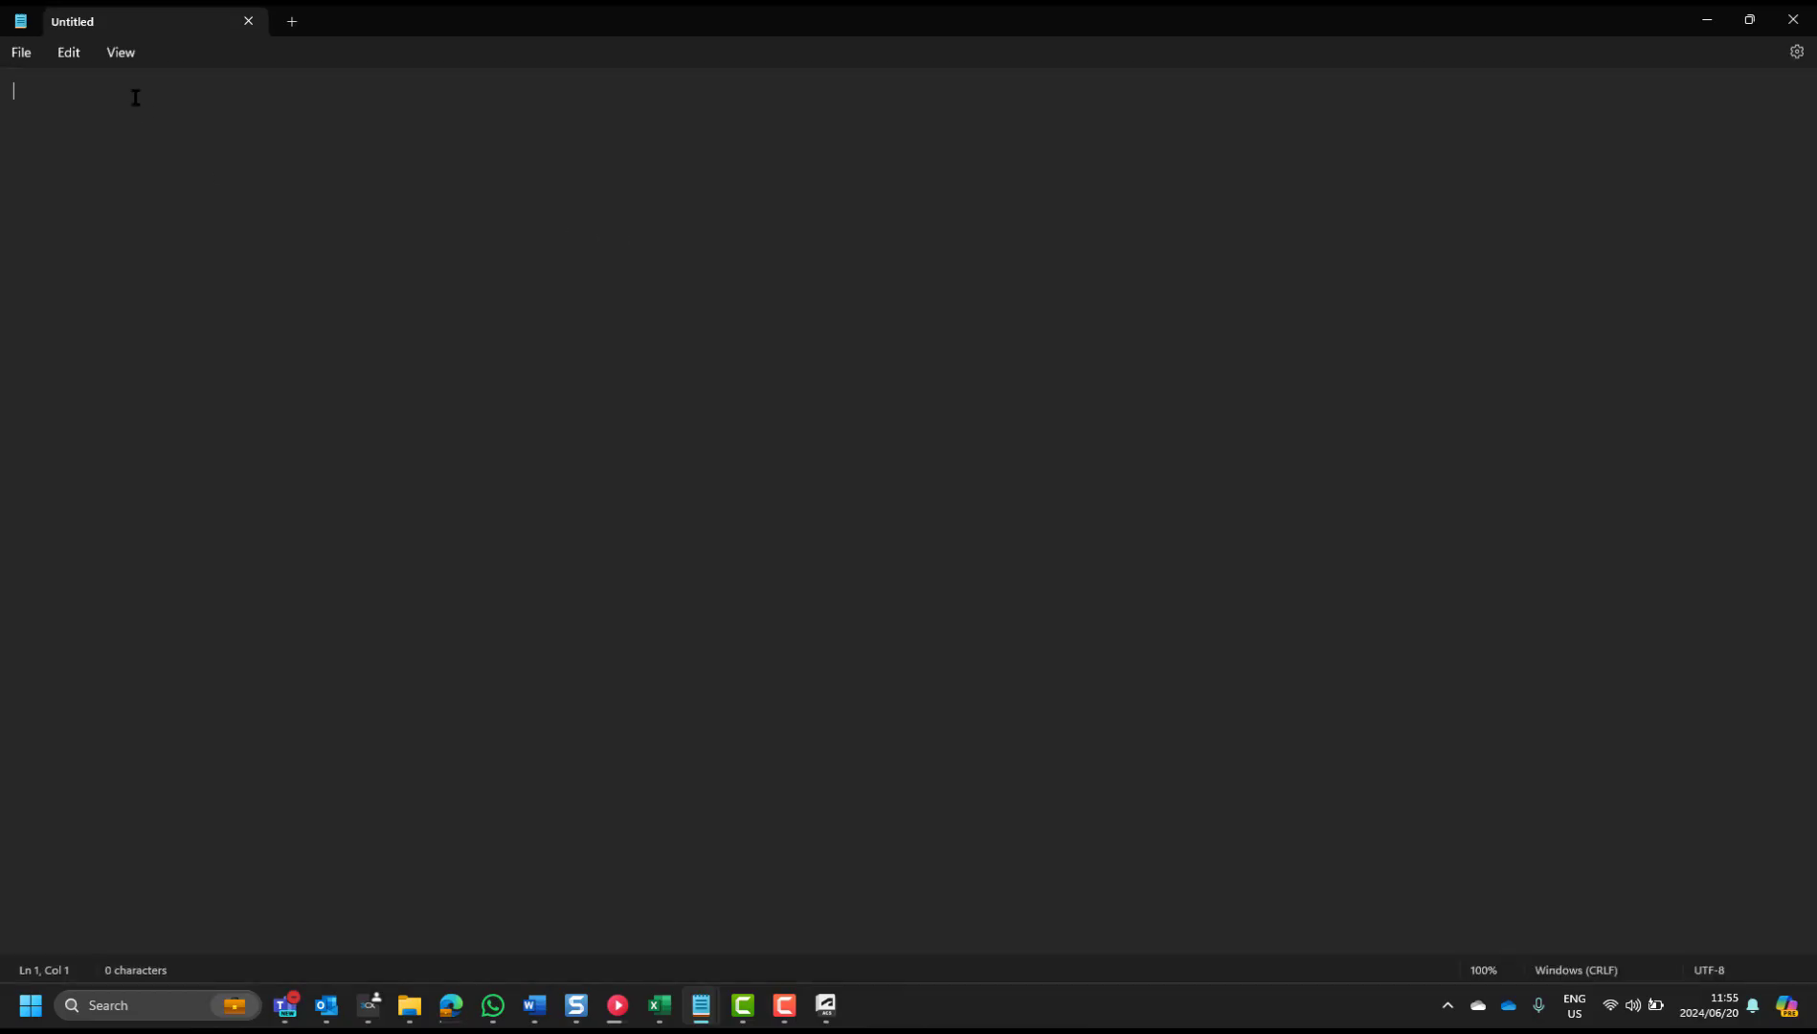
pyautogui.rightClick(136, 95)
pyautogui.click(212, 239)
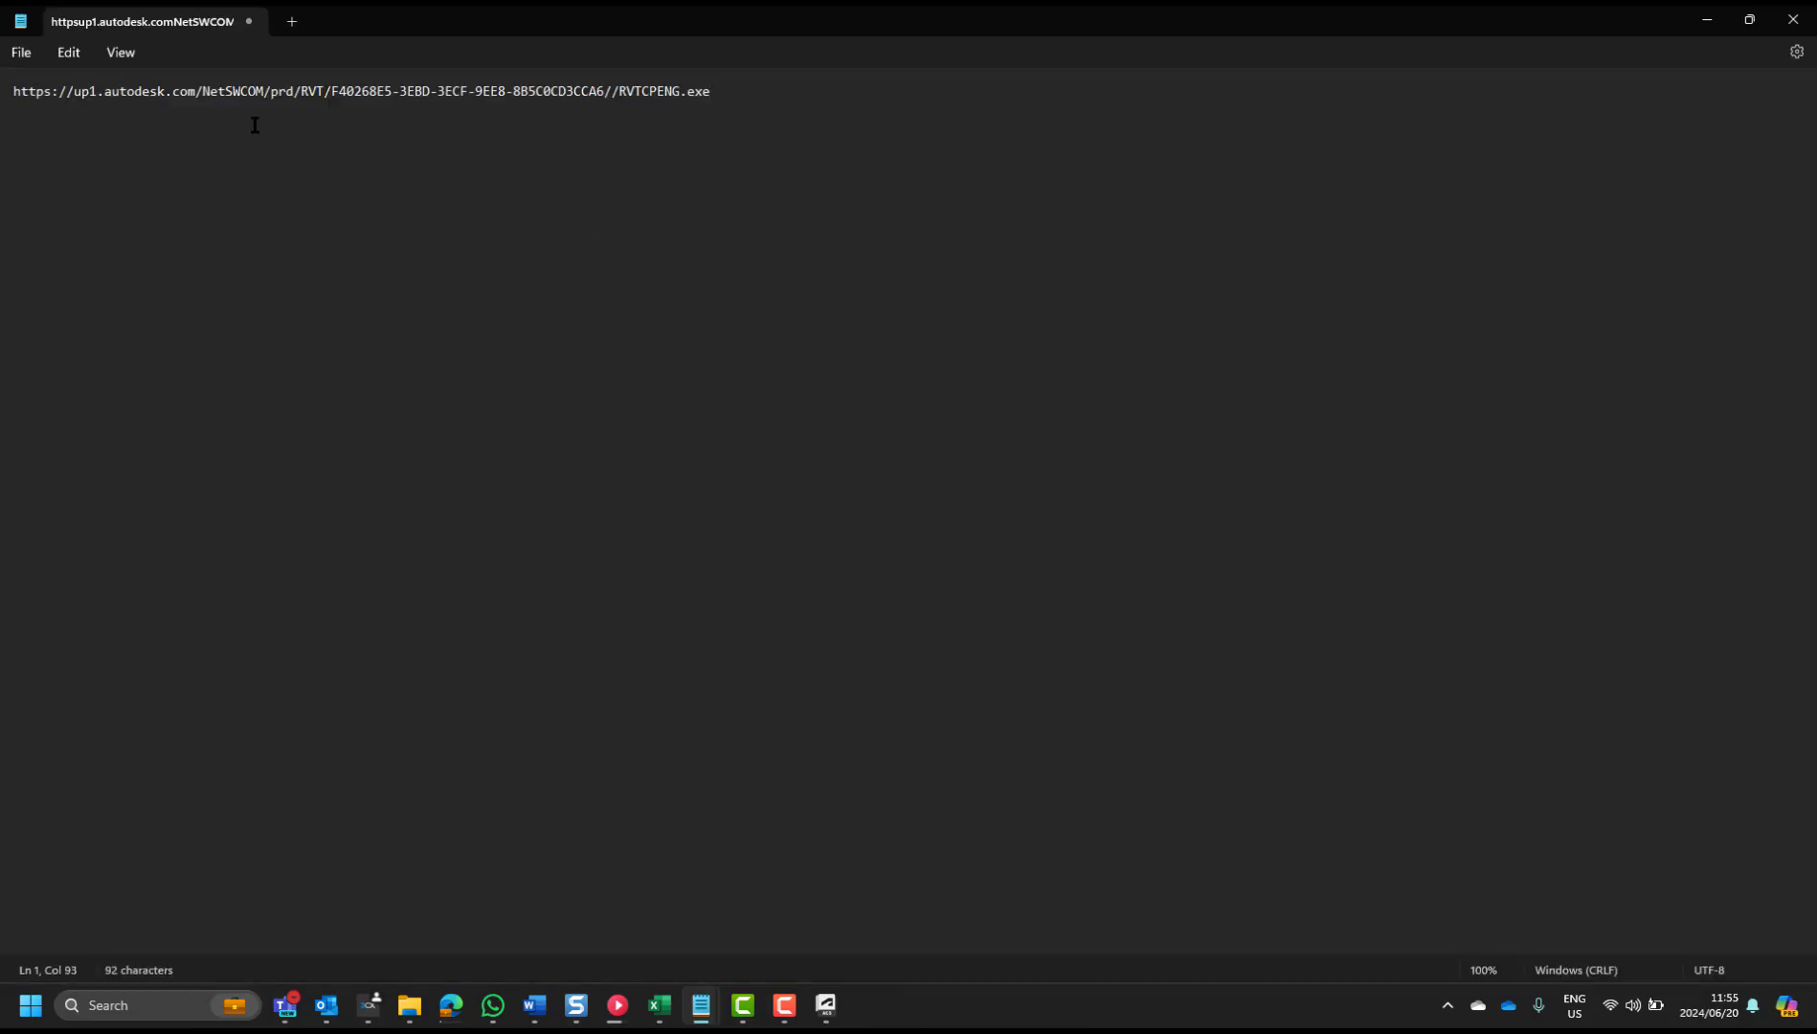
pyautogui.click(1793, 20)
pyautogui.click(928, 542)
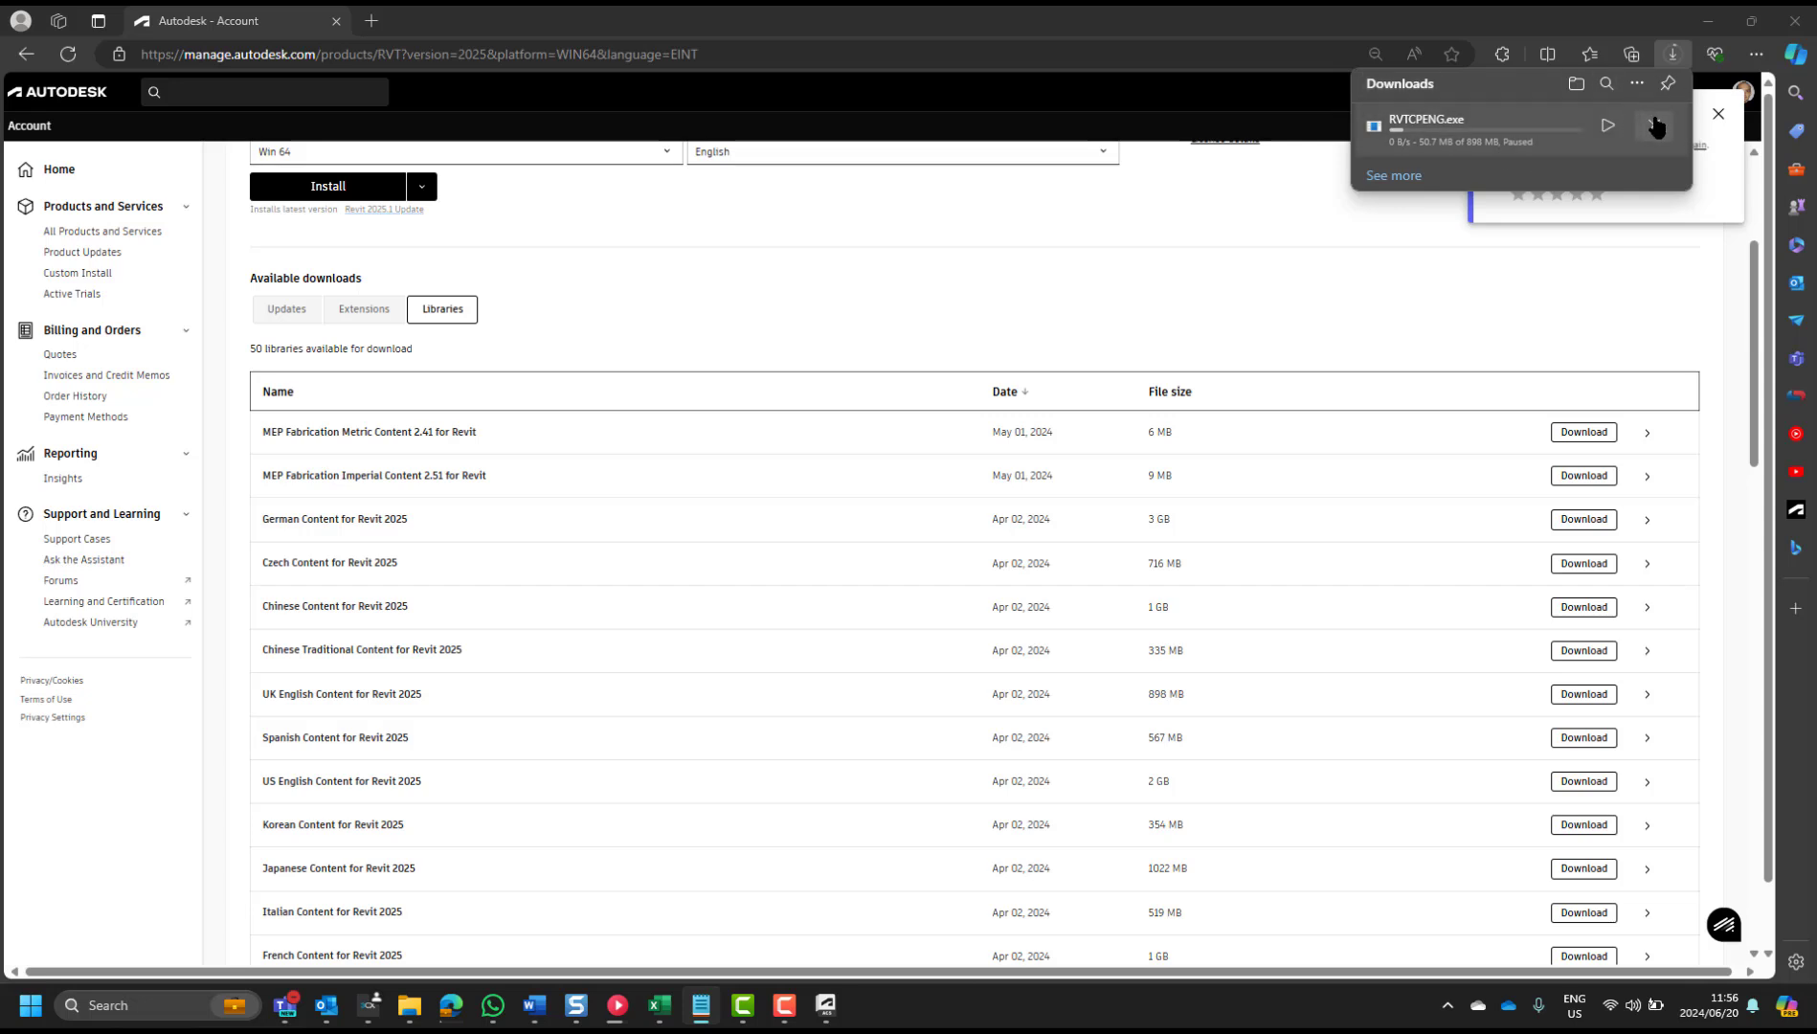
pyautogui.click(1649, 124)
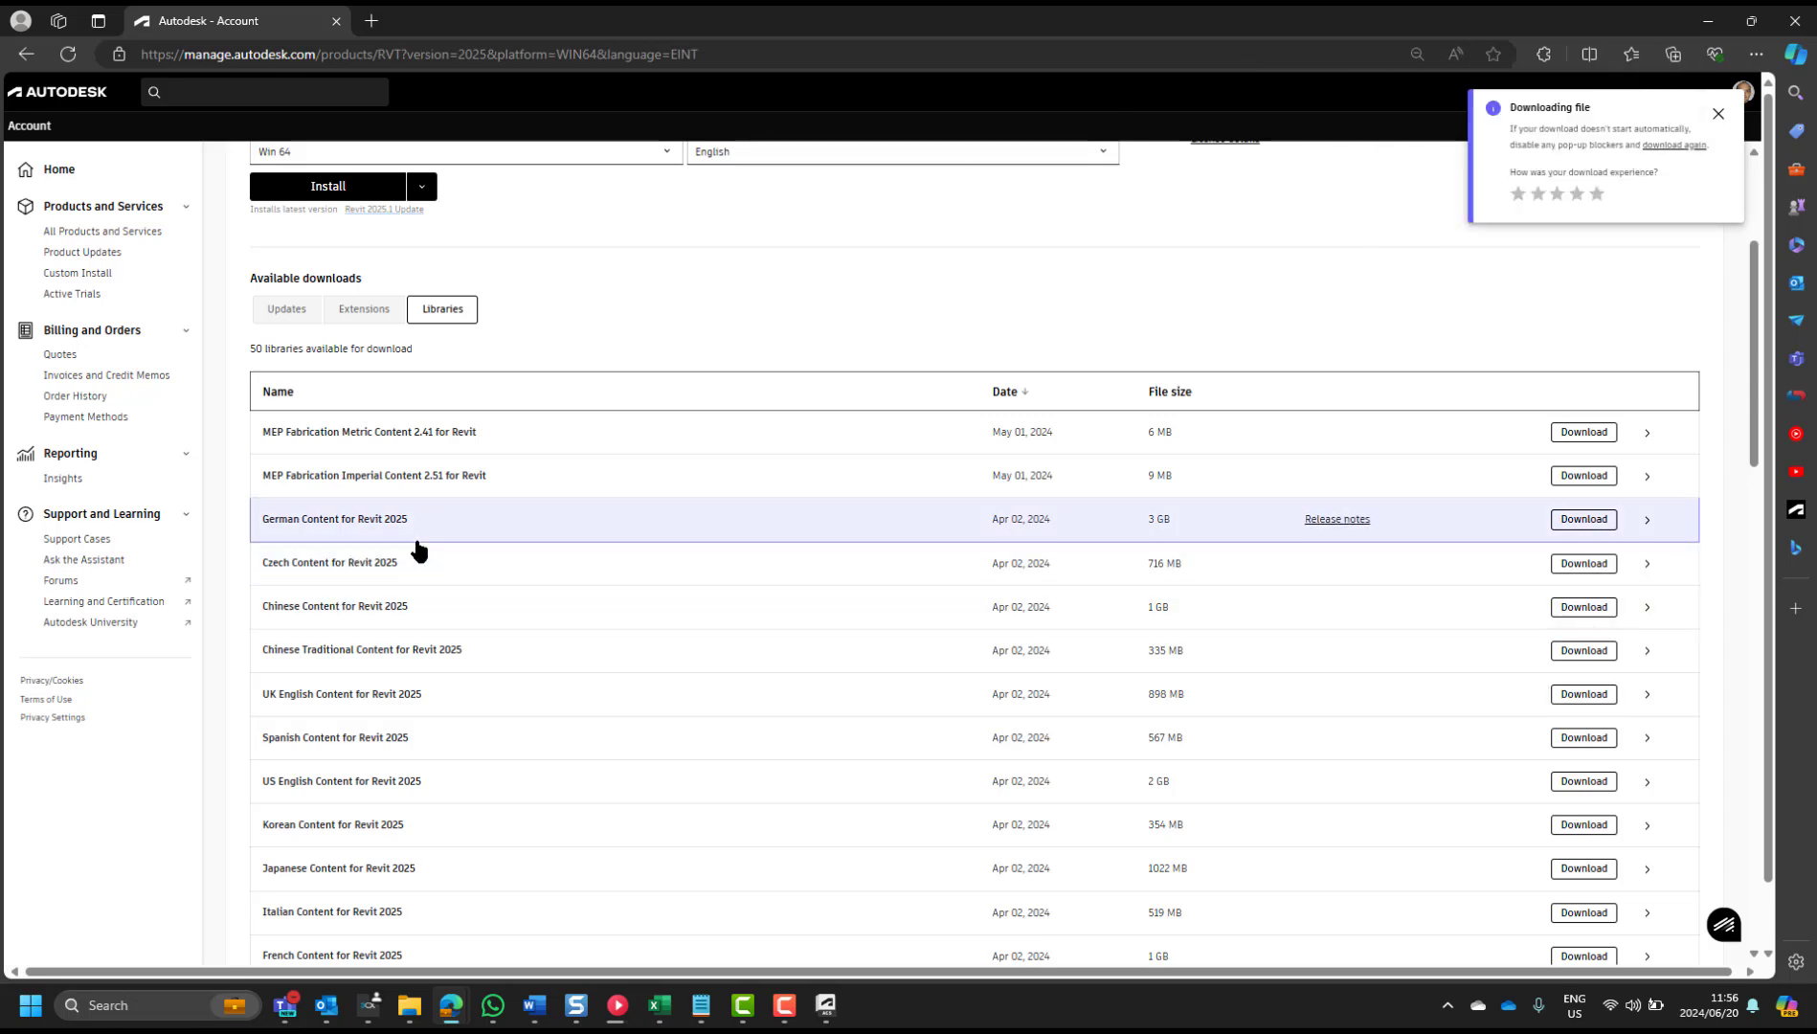
pyautogui.click(1576, 692)
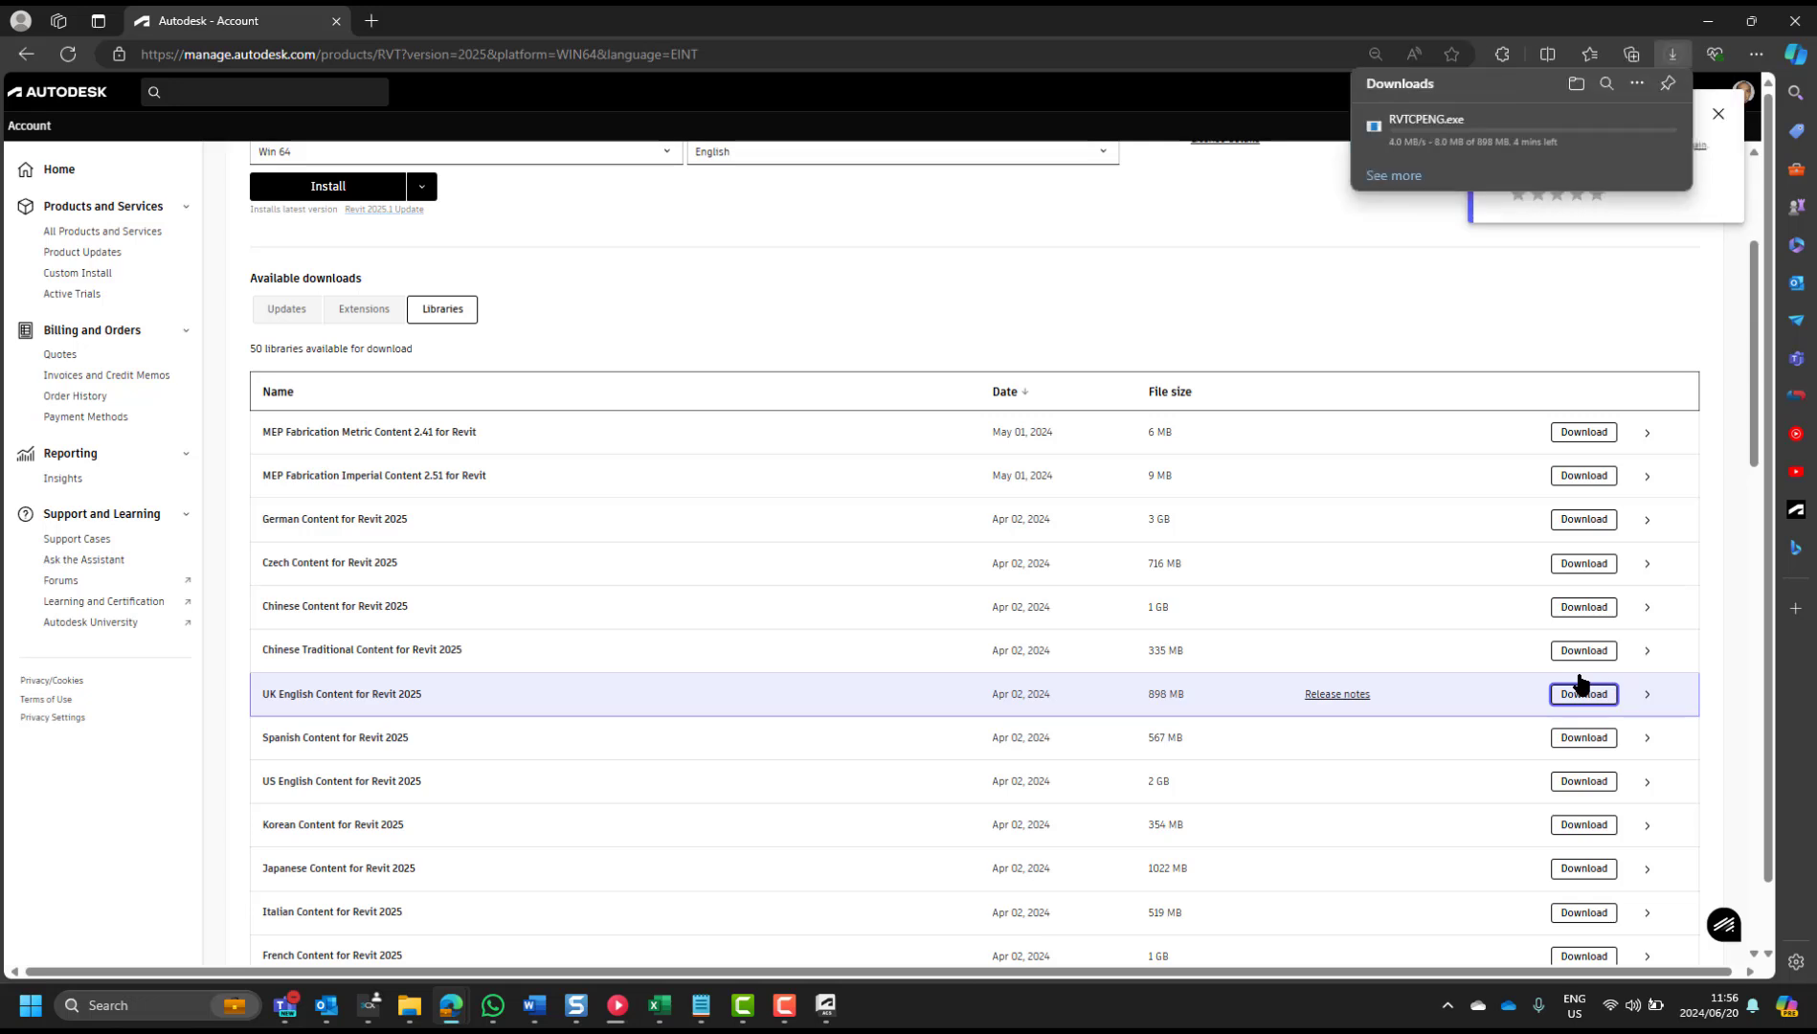
pyautogui.scroll(-2, 782, 632)
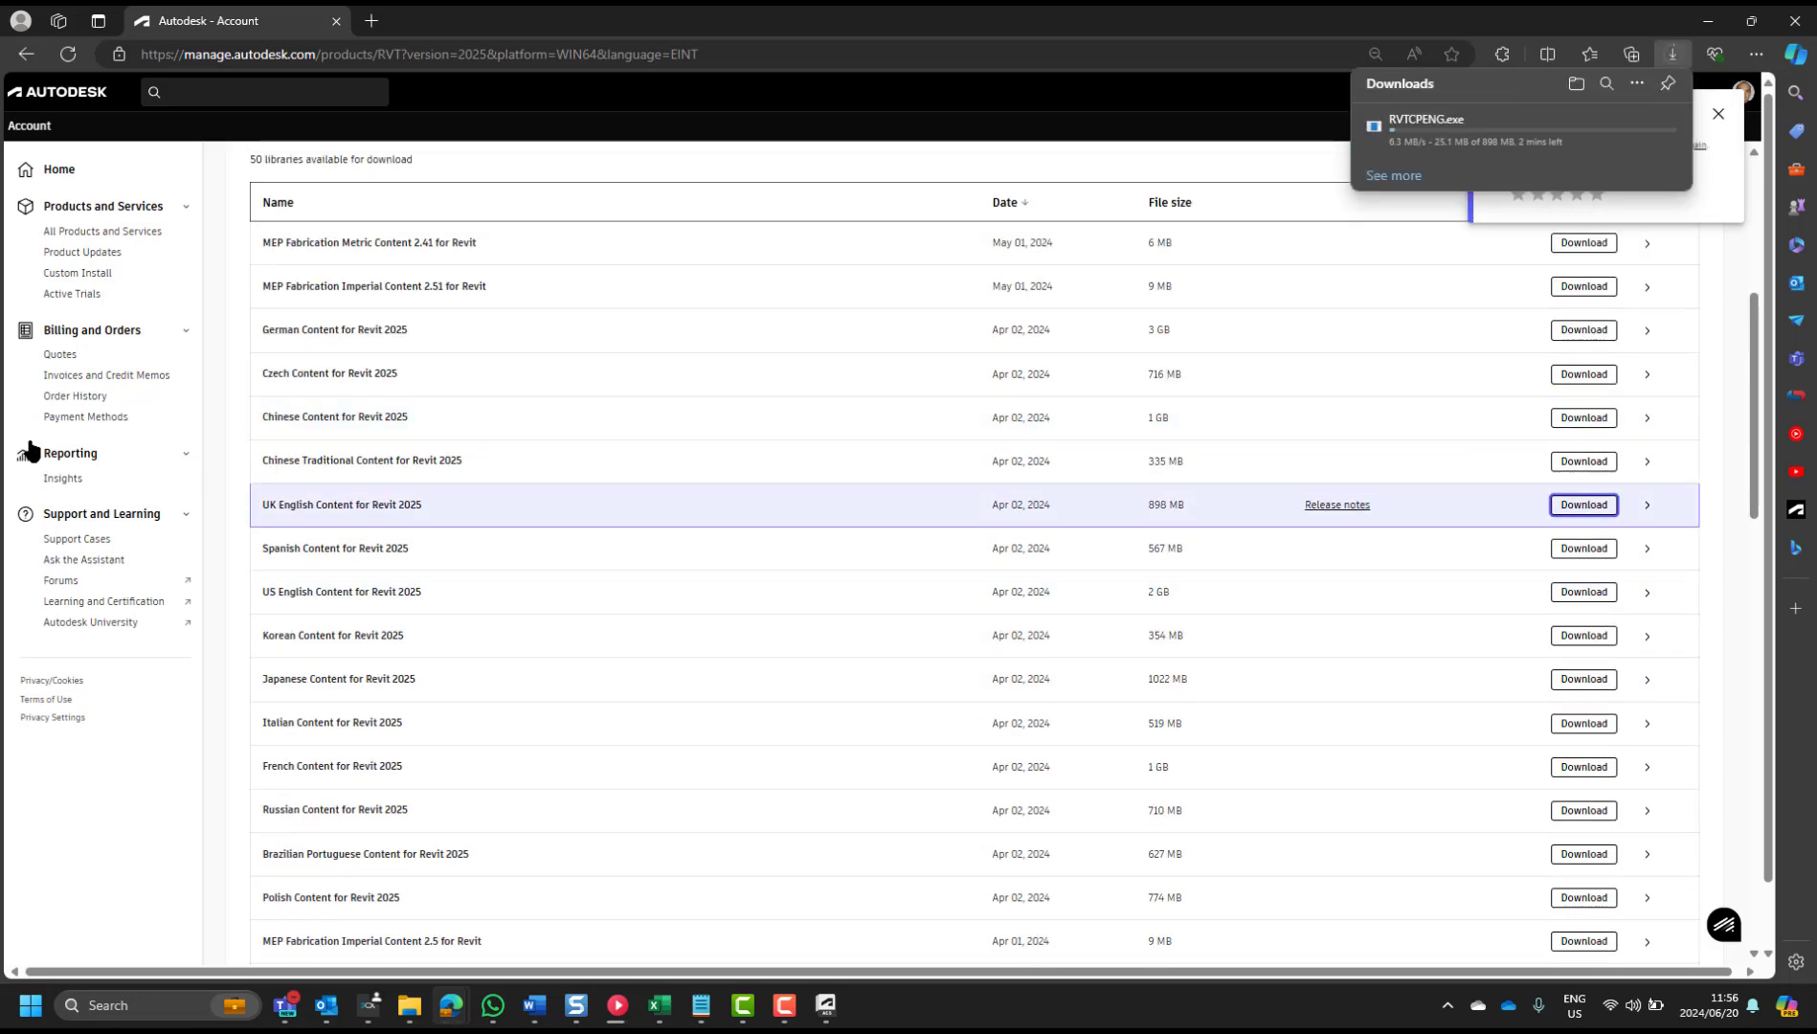
pyautogui.scroll(-5, 335, 479)
pyautogui.scroll(9, 342, 502)
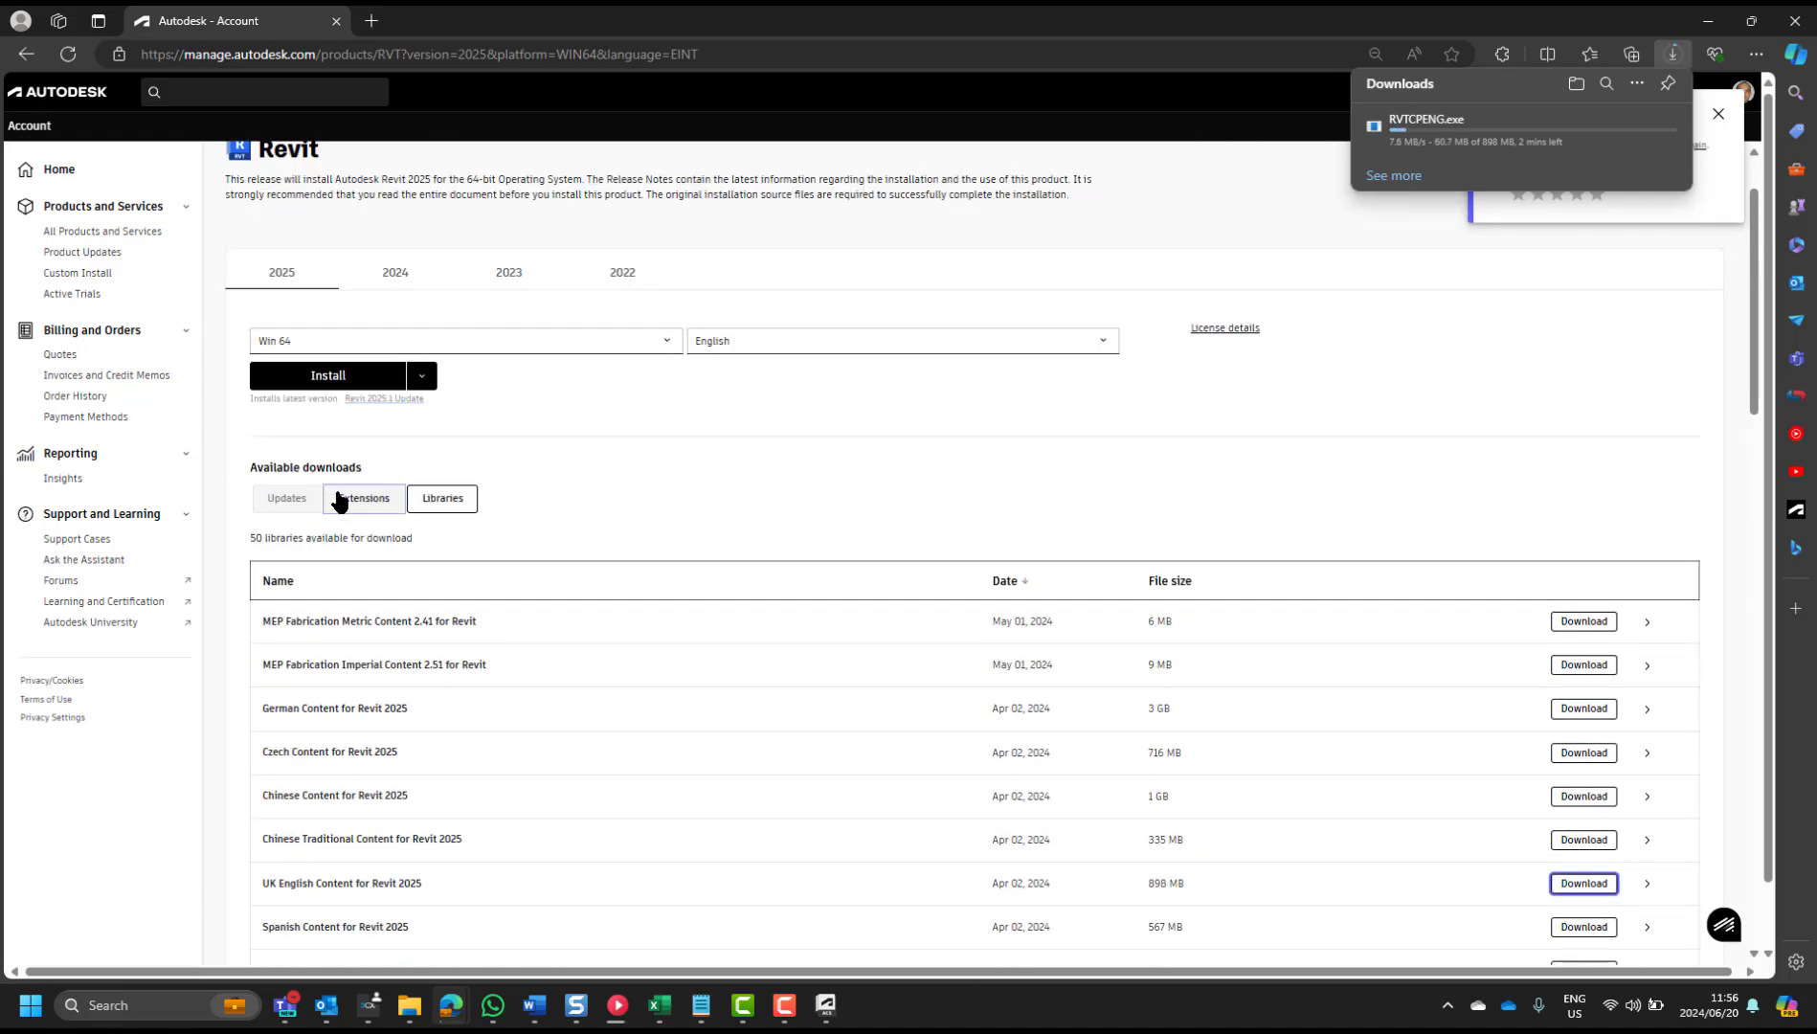
pyautogui.scroll(-3, 340, 501)
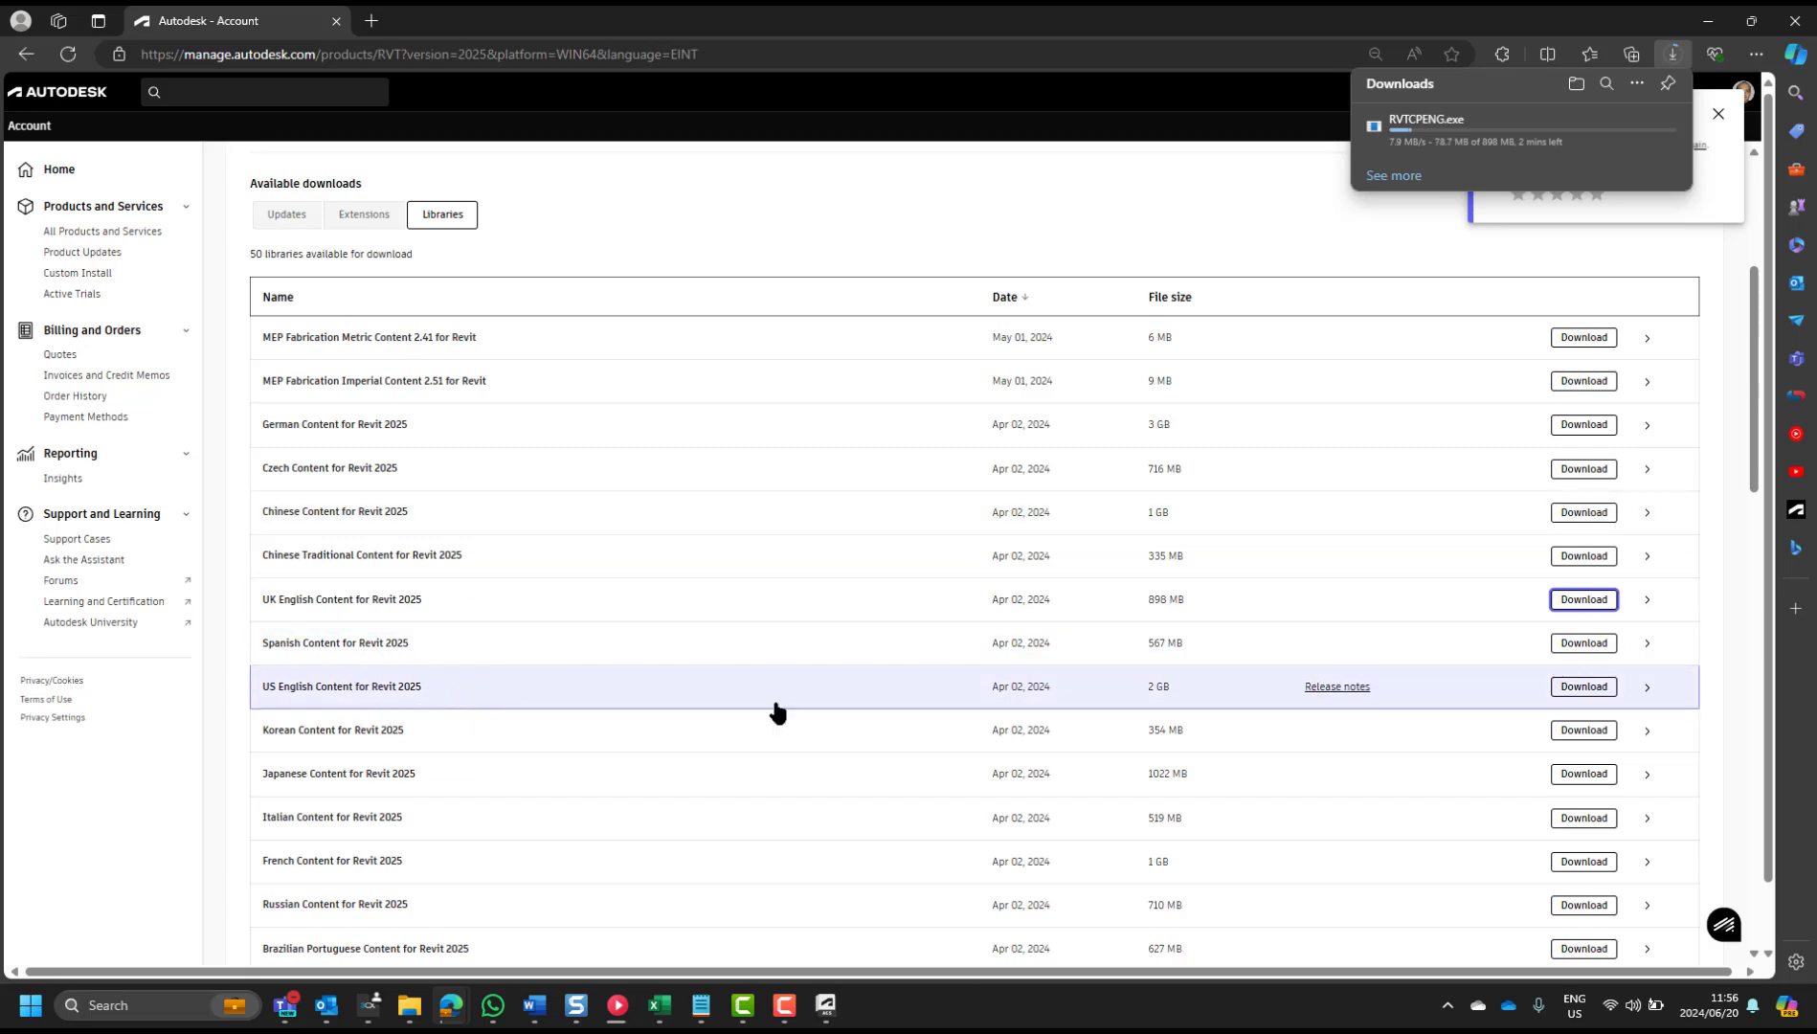
pyautogui.press('ctrl')
pyautogui.press('ctrl')
pyautogui.scroll(-2, 483, 718)
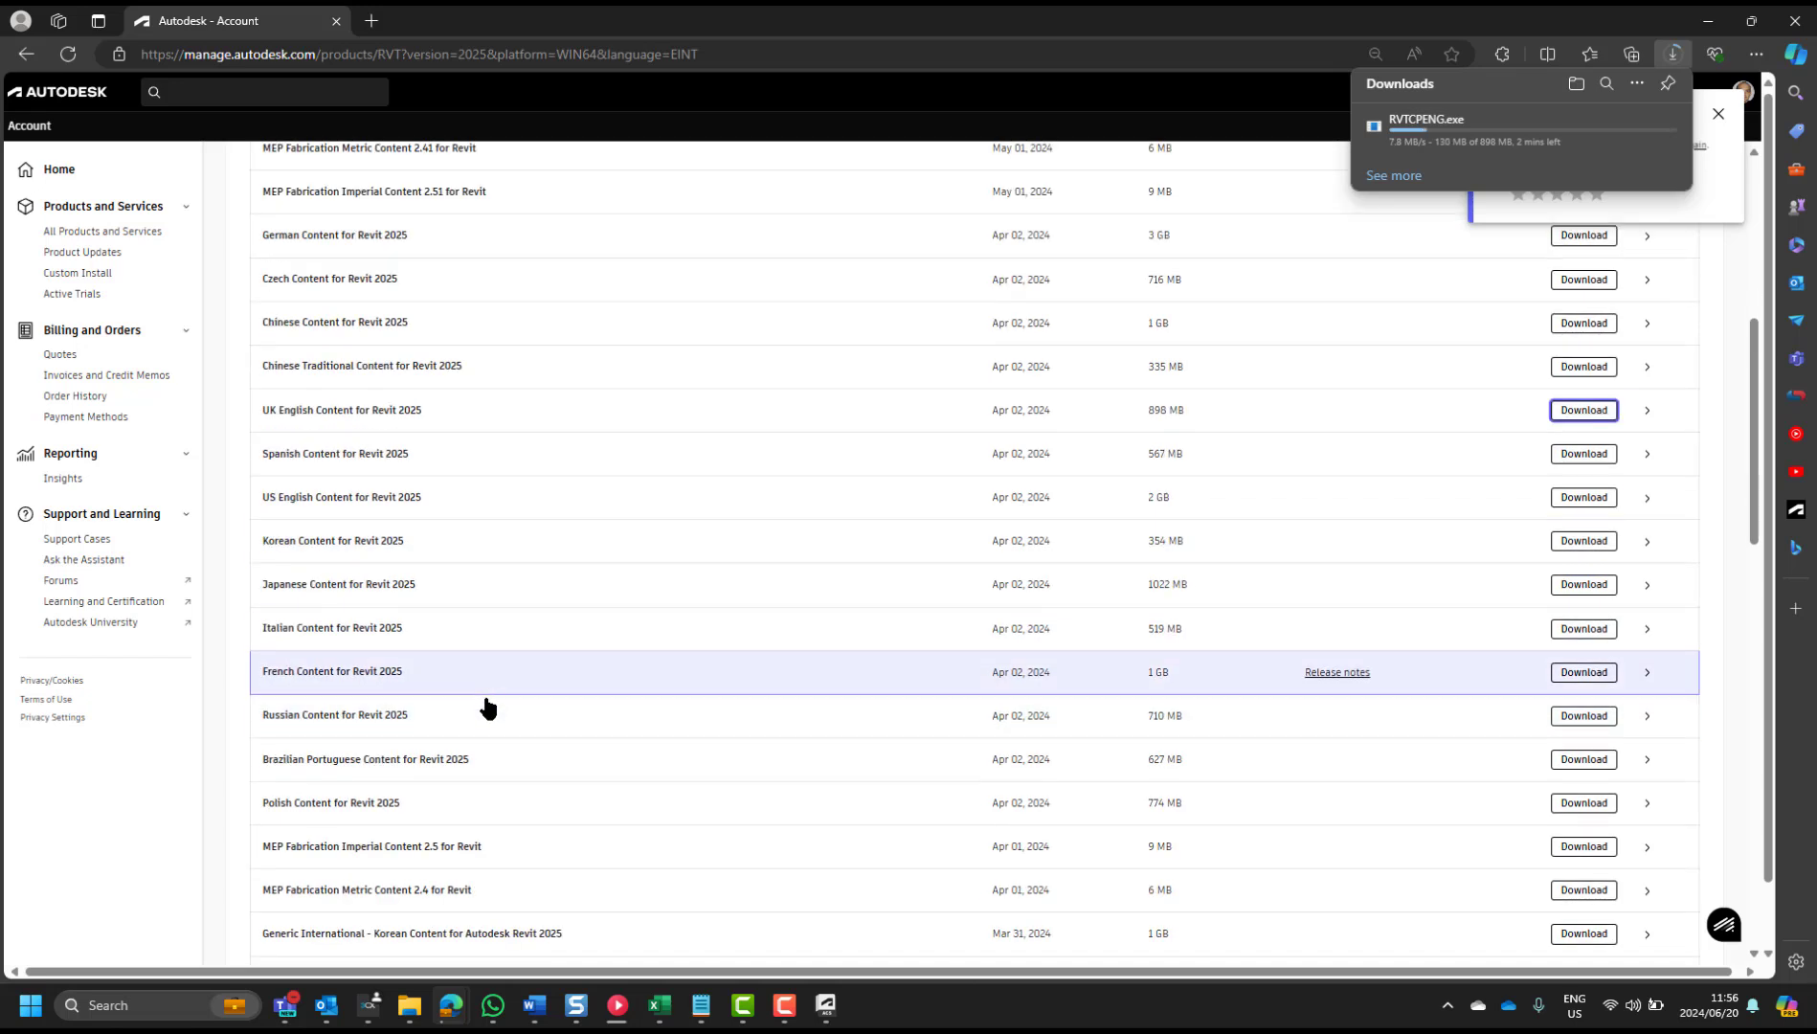
pyautogui.scroll(-1, 488, 704)
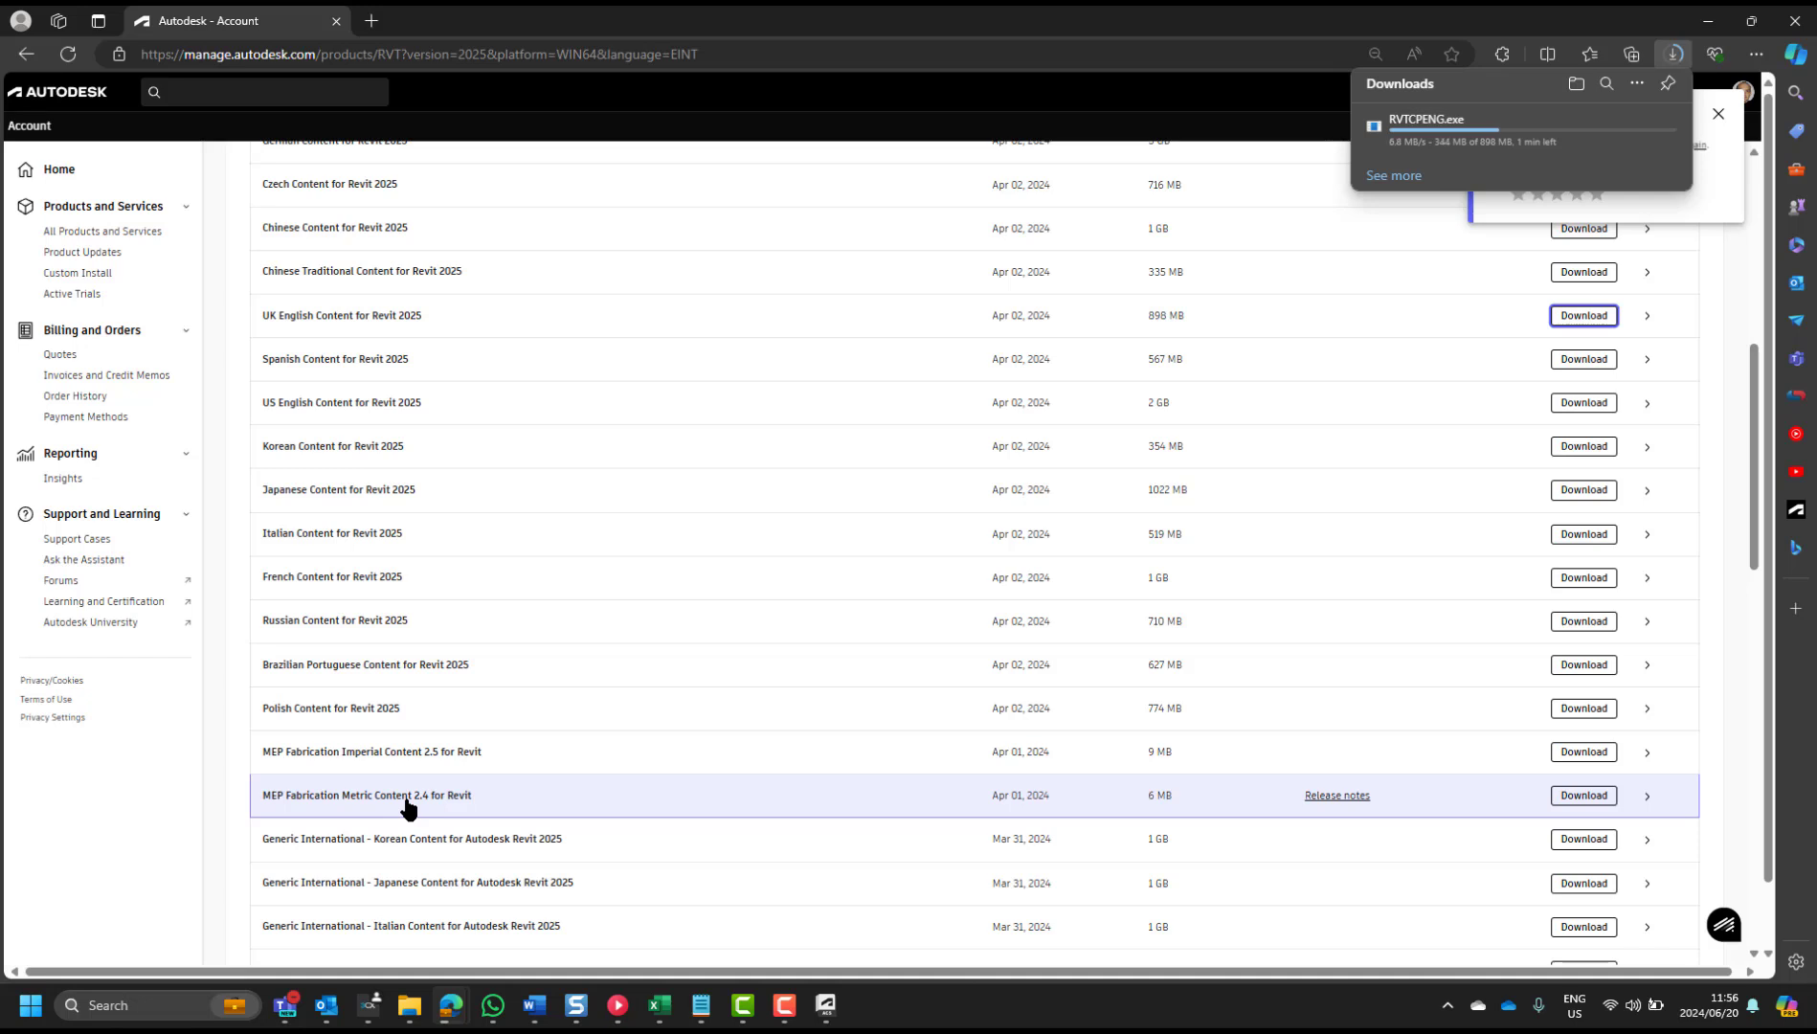
pyautogui.scroll(-2, 406, 814)
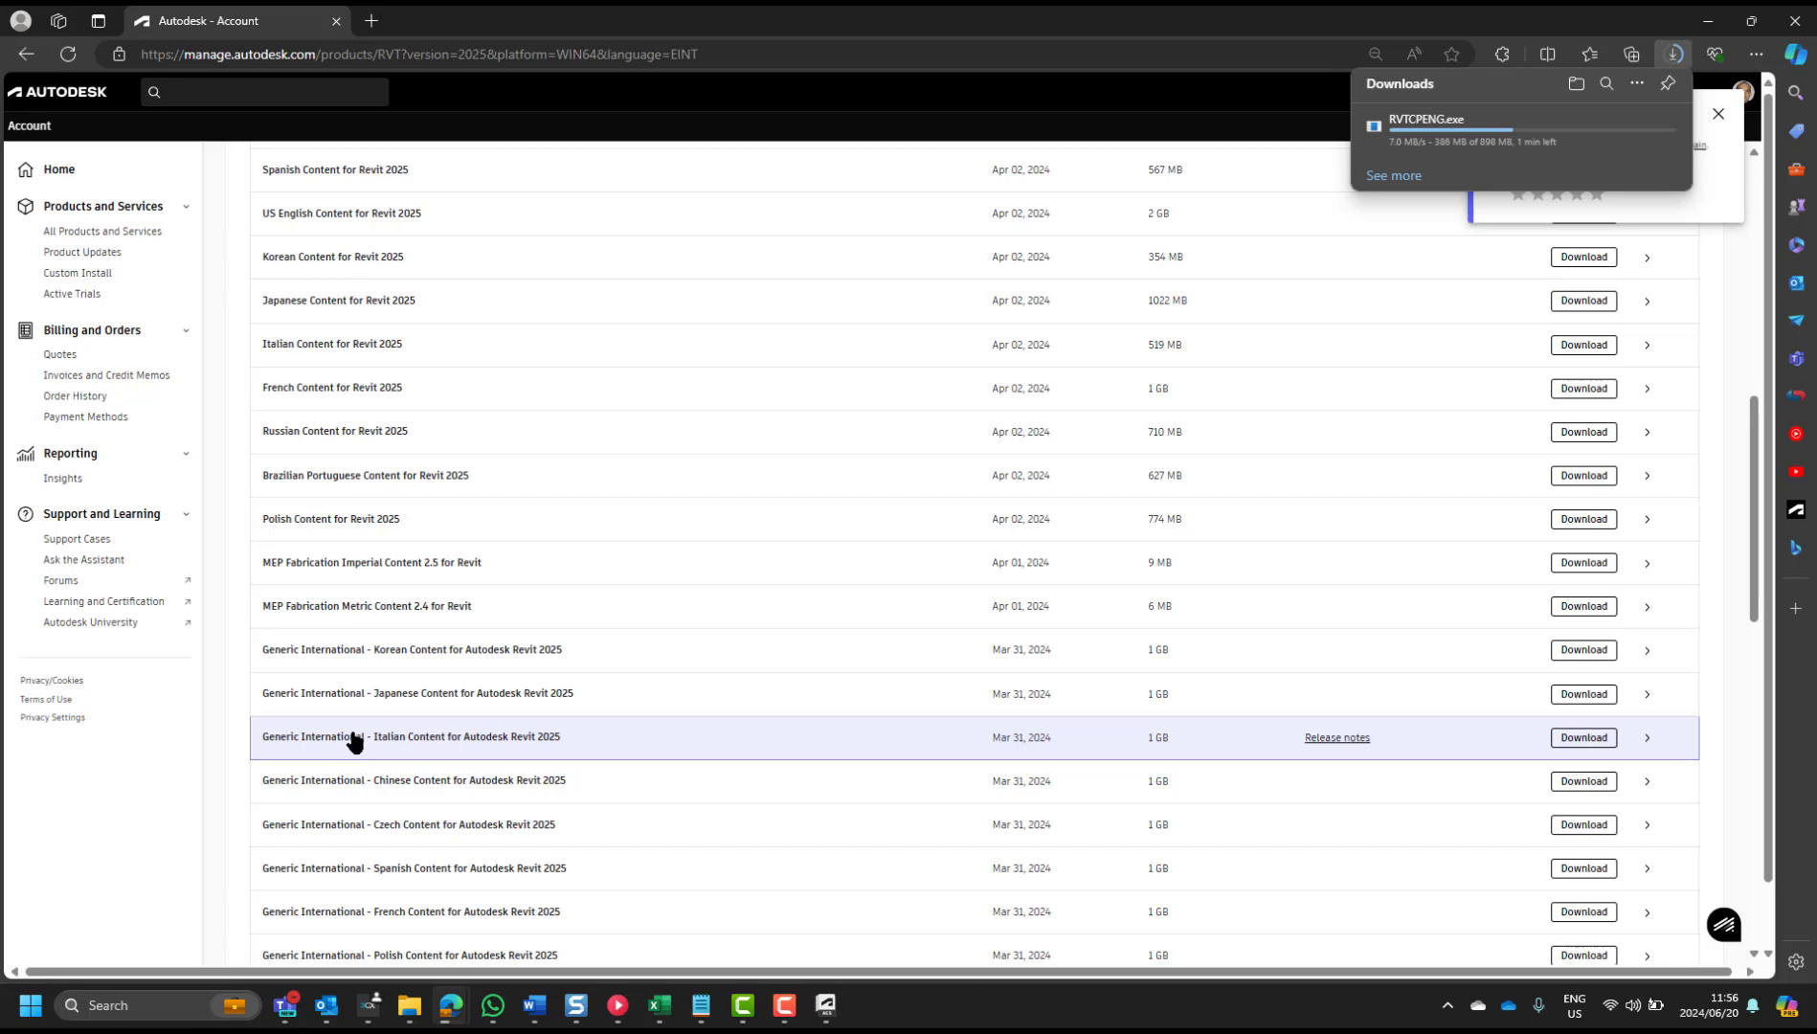
pyautogui.scroll(1, 389, 511)
pyautogui.scroll(2, 389, 508)
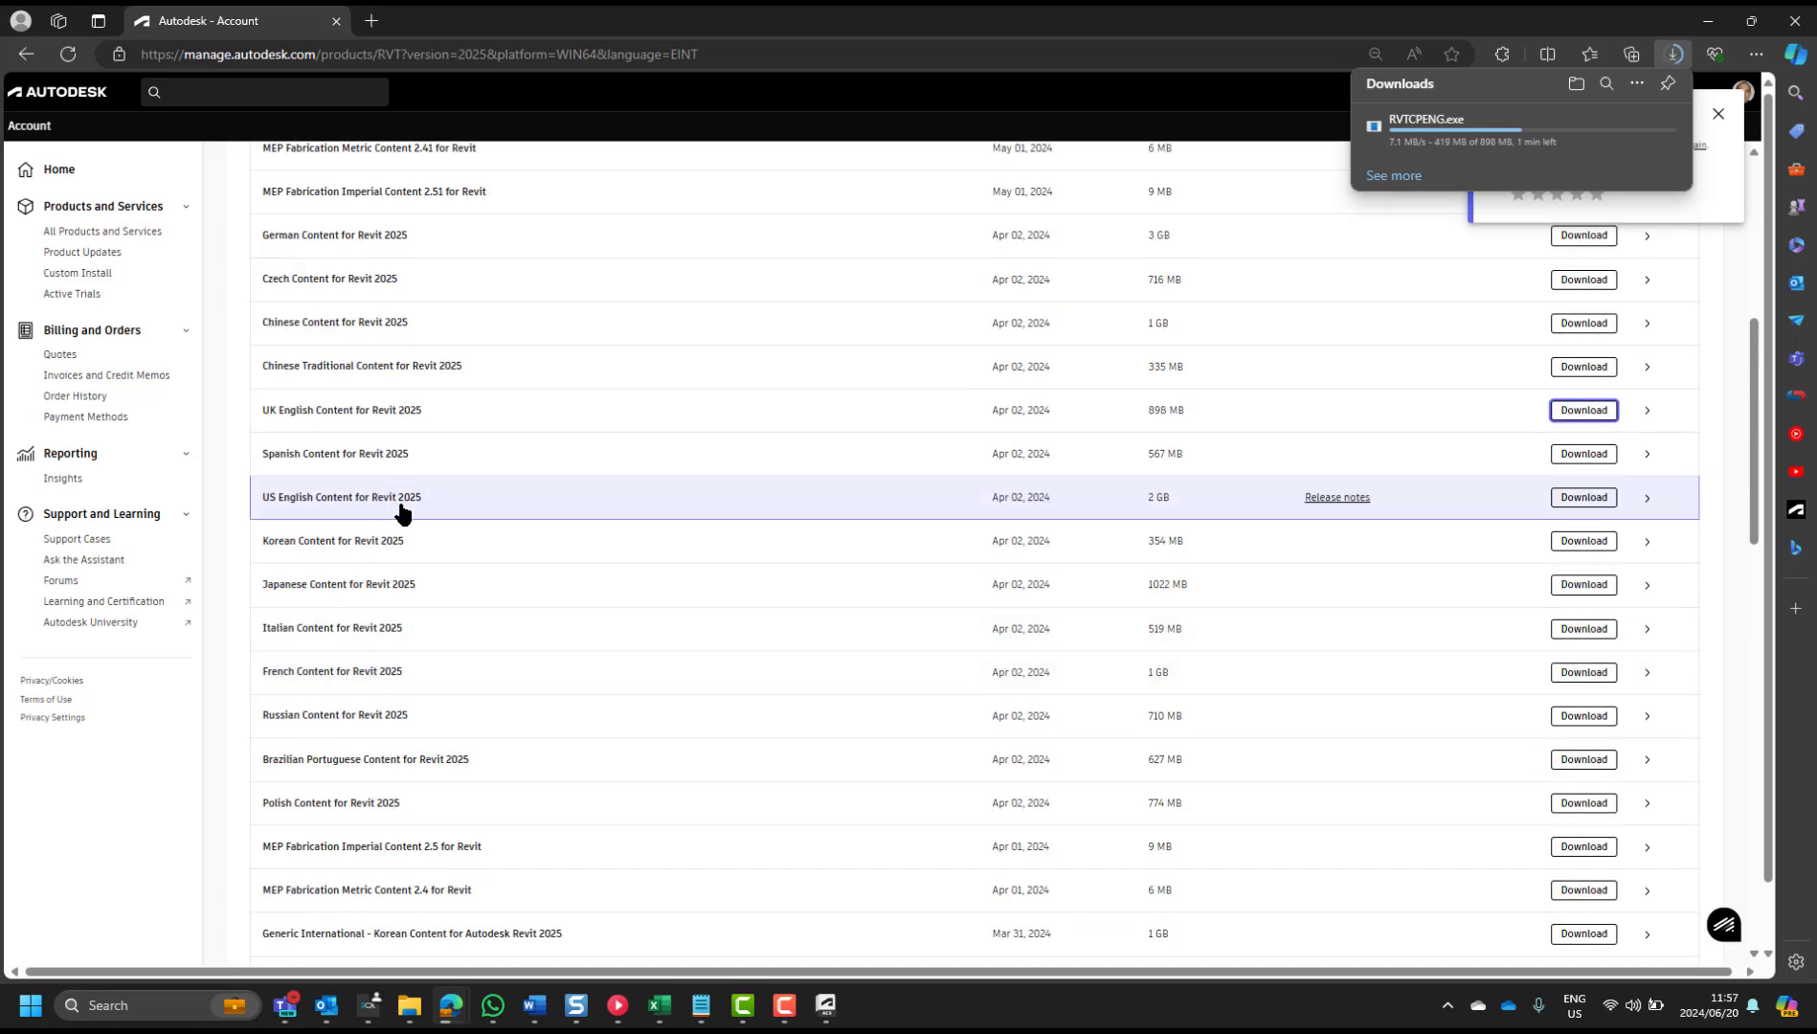
pyautogui.scroll(-3, 402, 514)
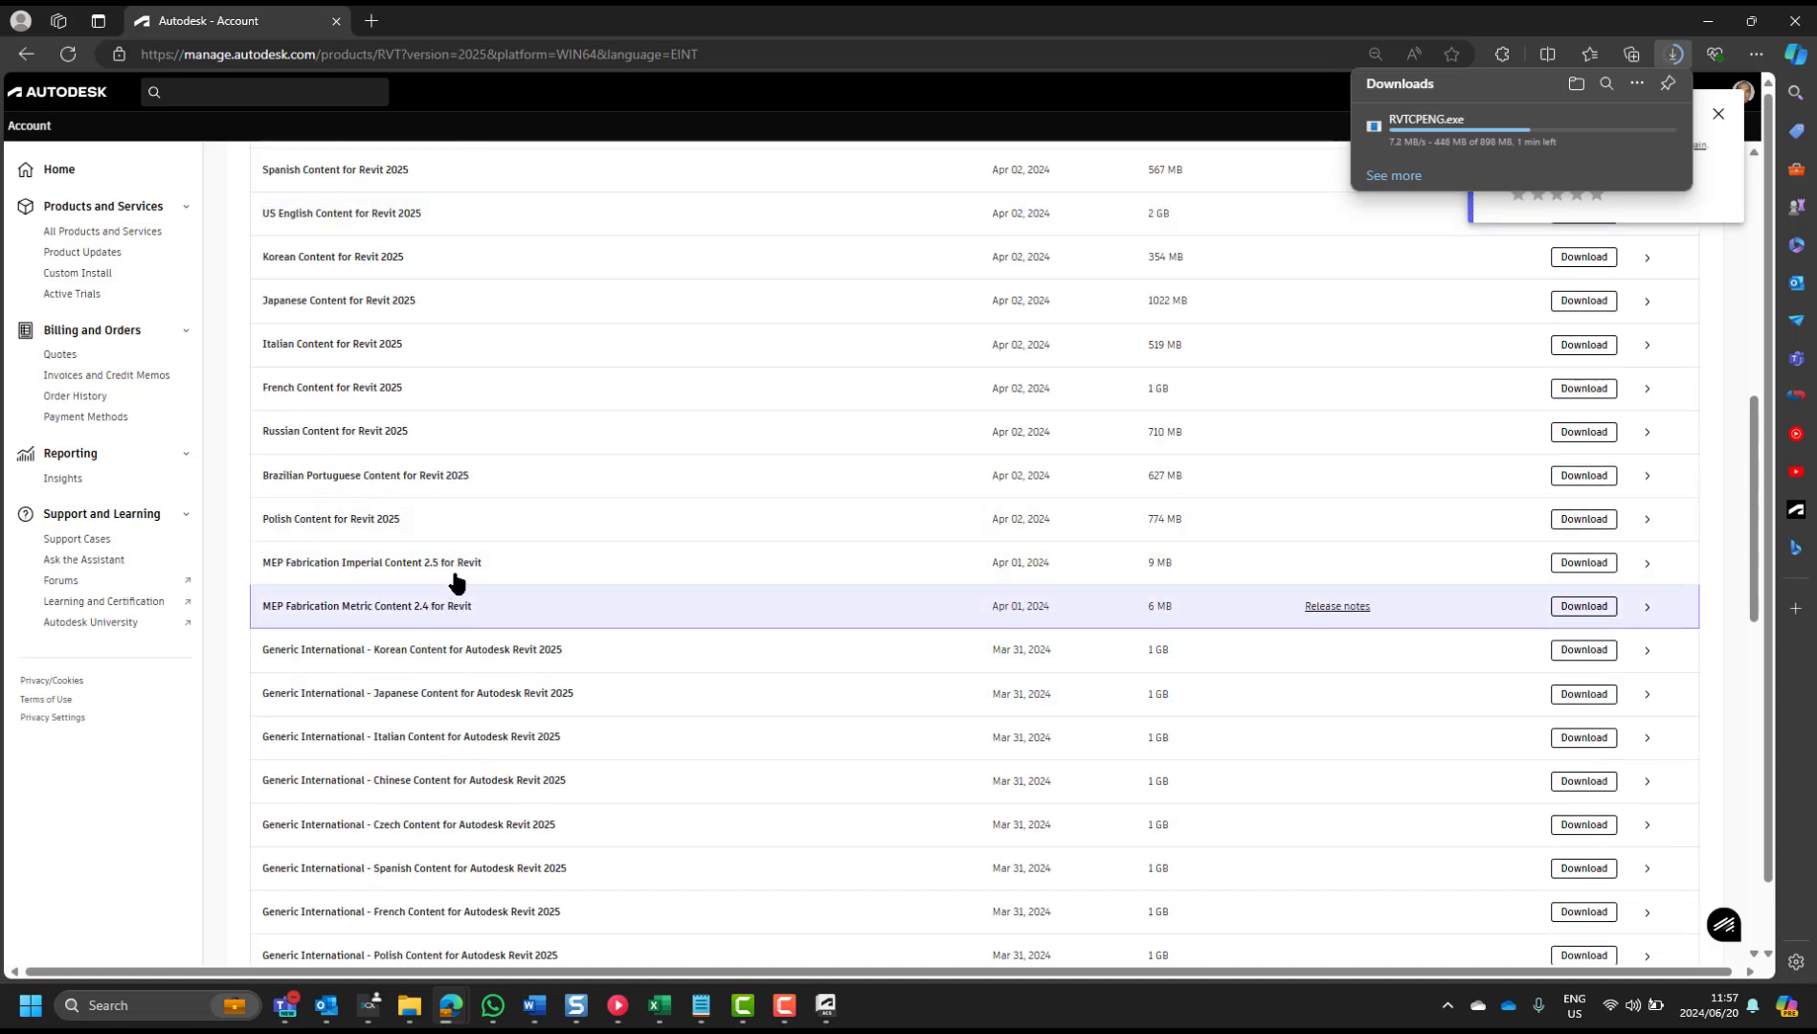
pyautogui.scroll(-12, 456, 593)
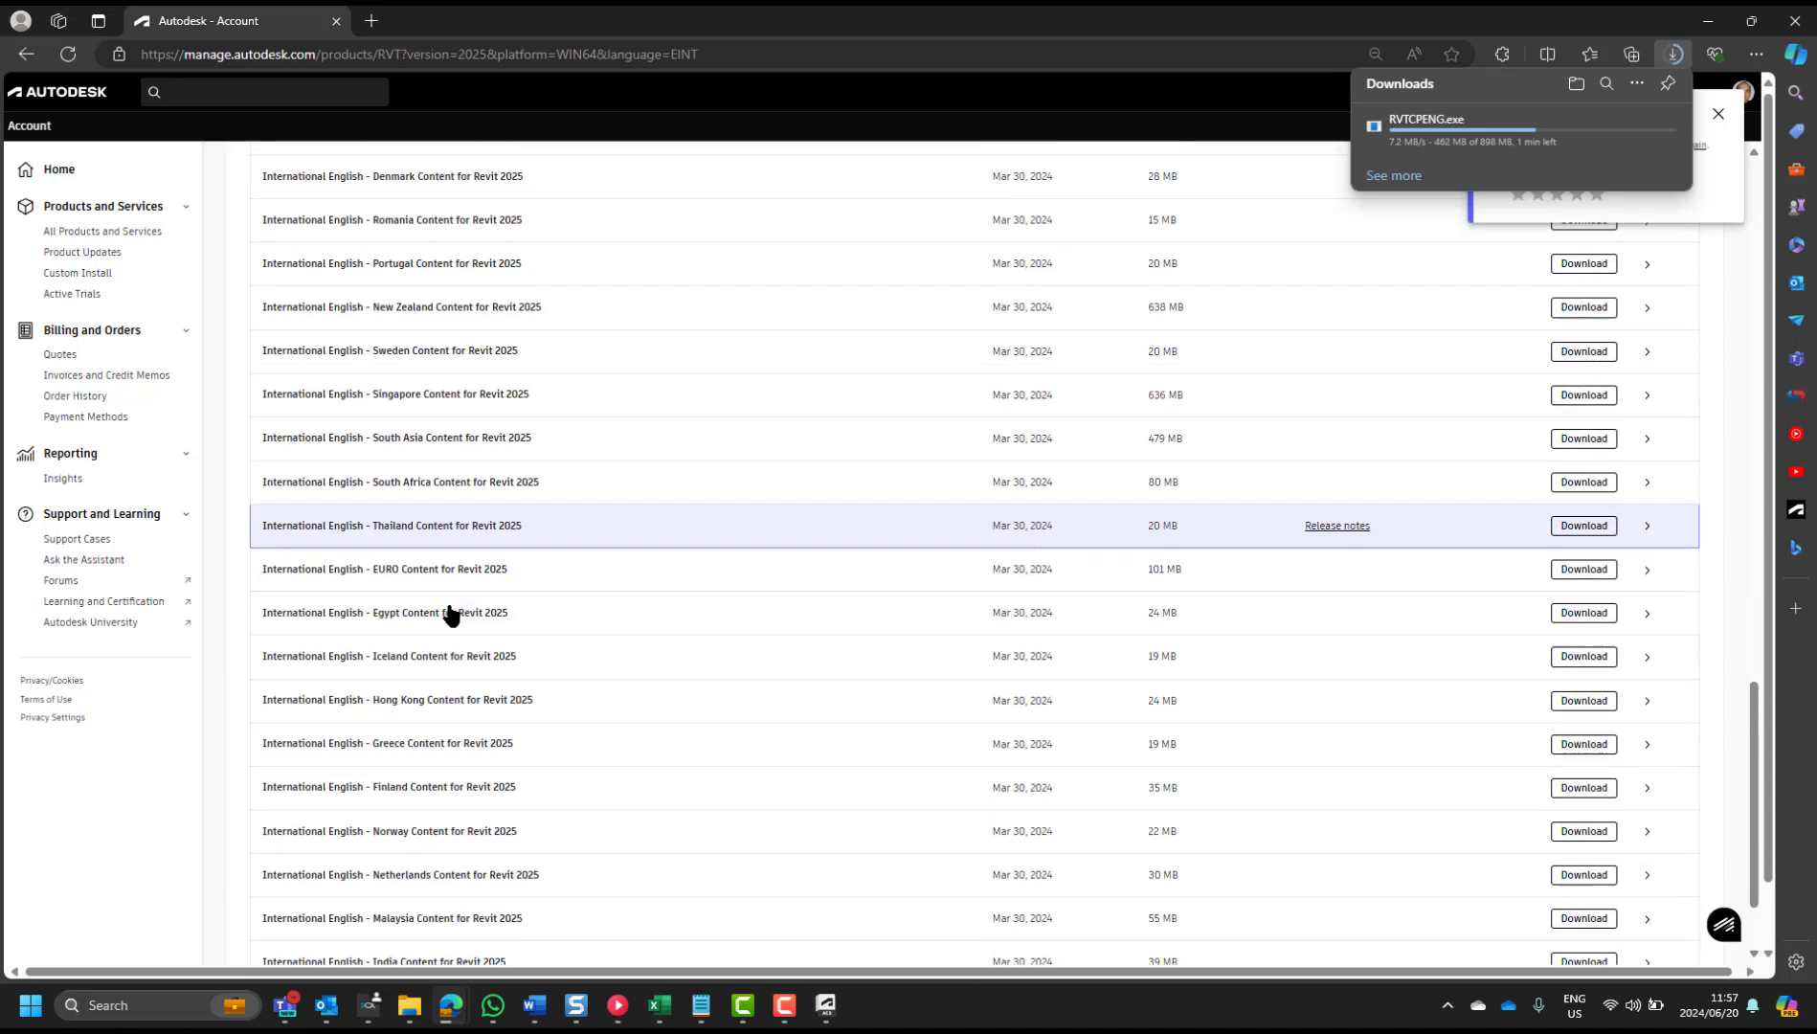
pyautogui.scroll(20, 450, 612)
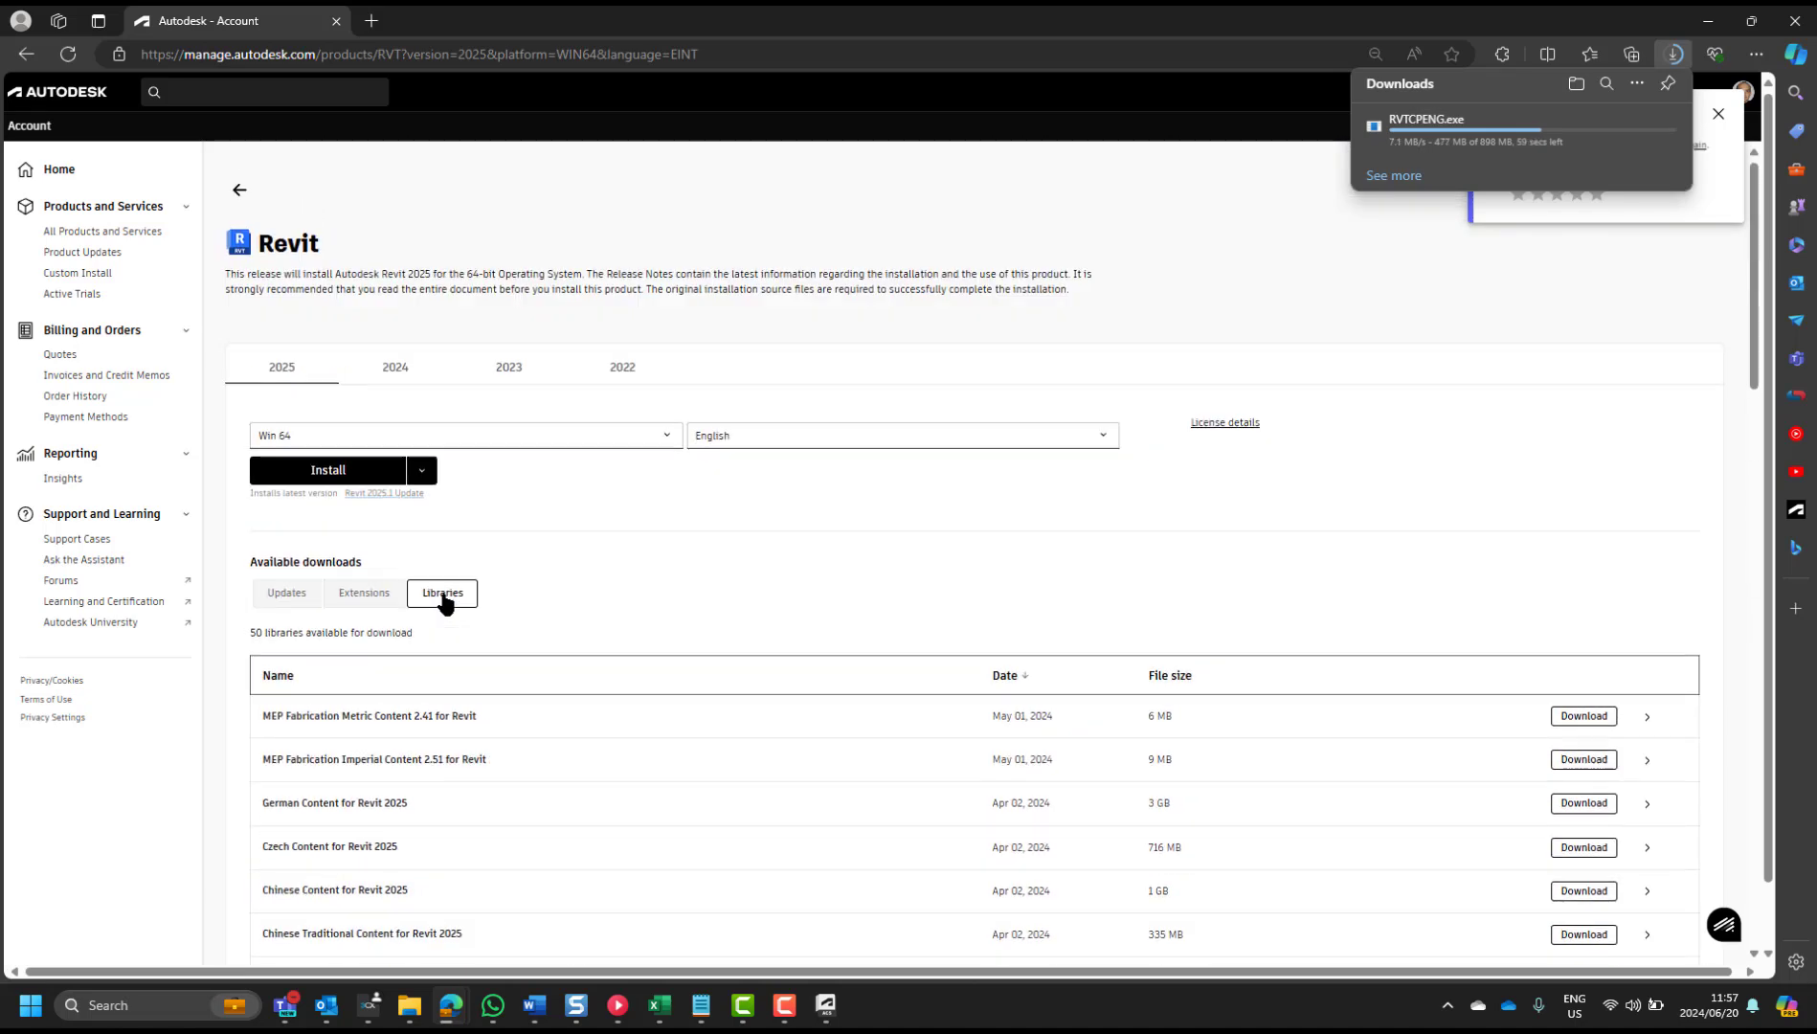
# - Return to All Products and Services and pick Fabrication CADmep 2025's View details
pyautogui.click(240, 195)
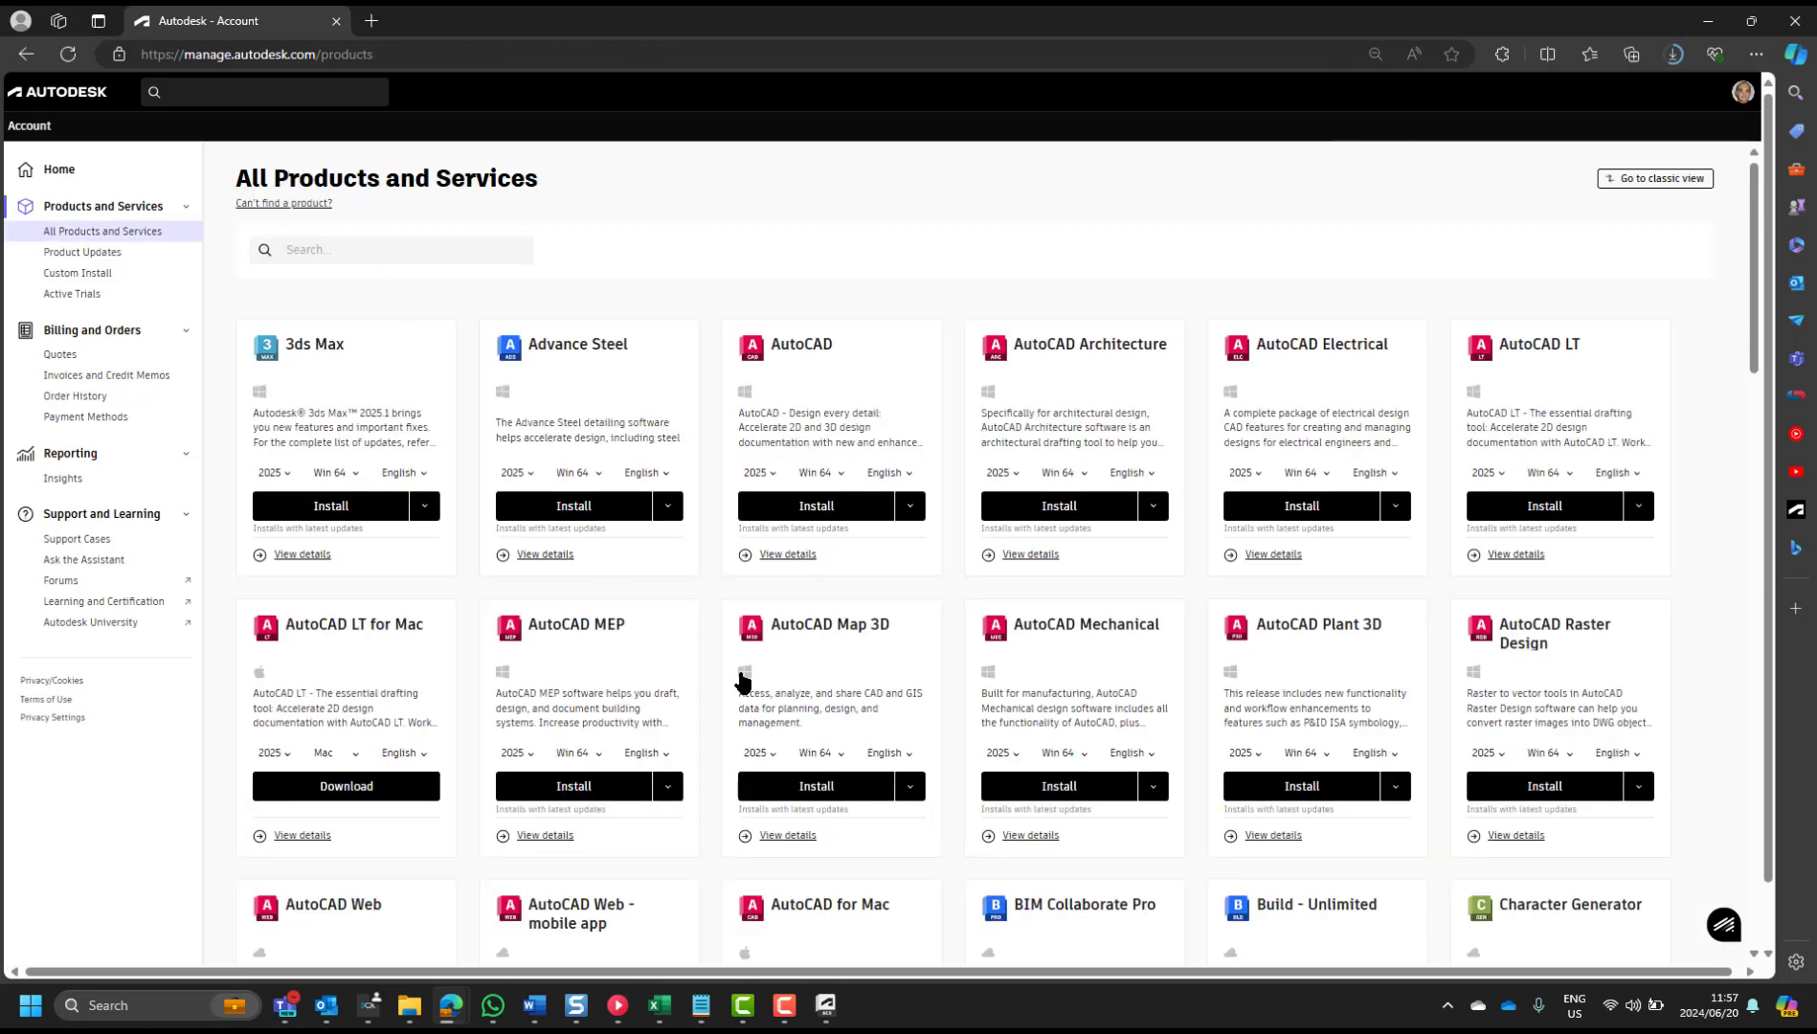
pyautogui.scroll(-7, 715, 602)
pyautogui.scroll(-11, 707, 572)
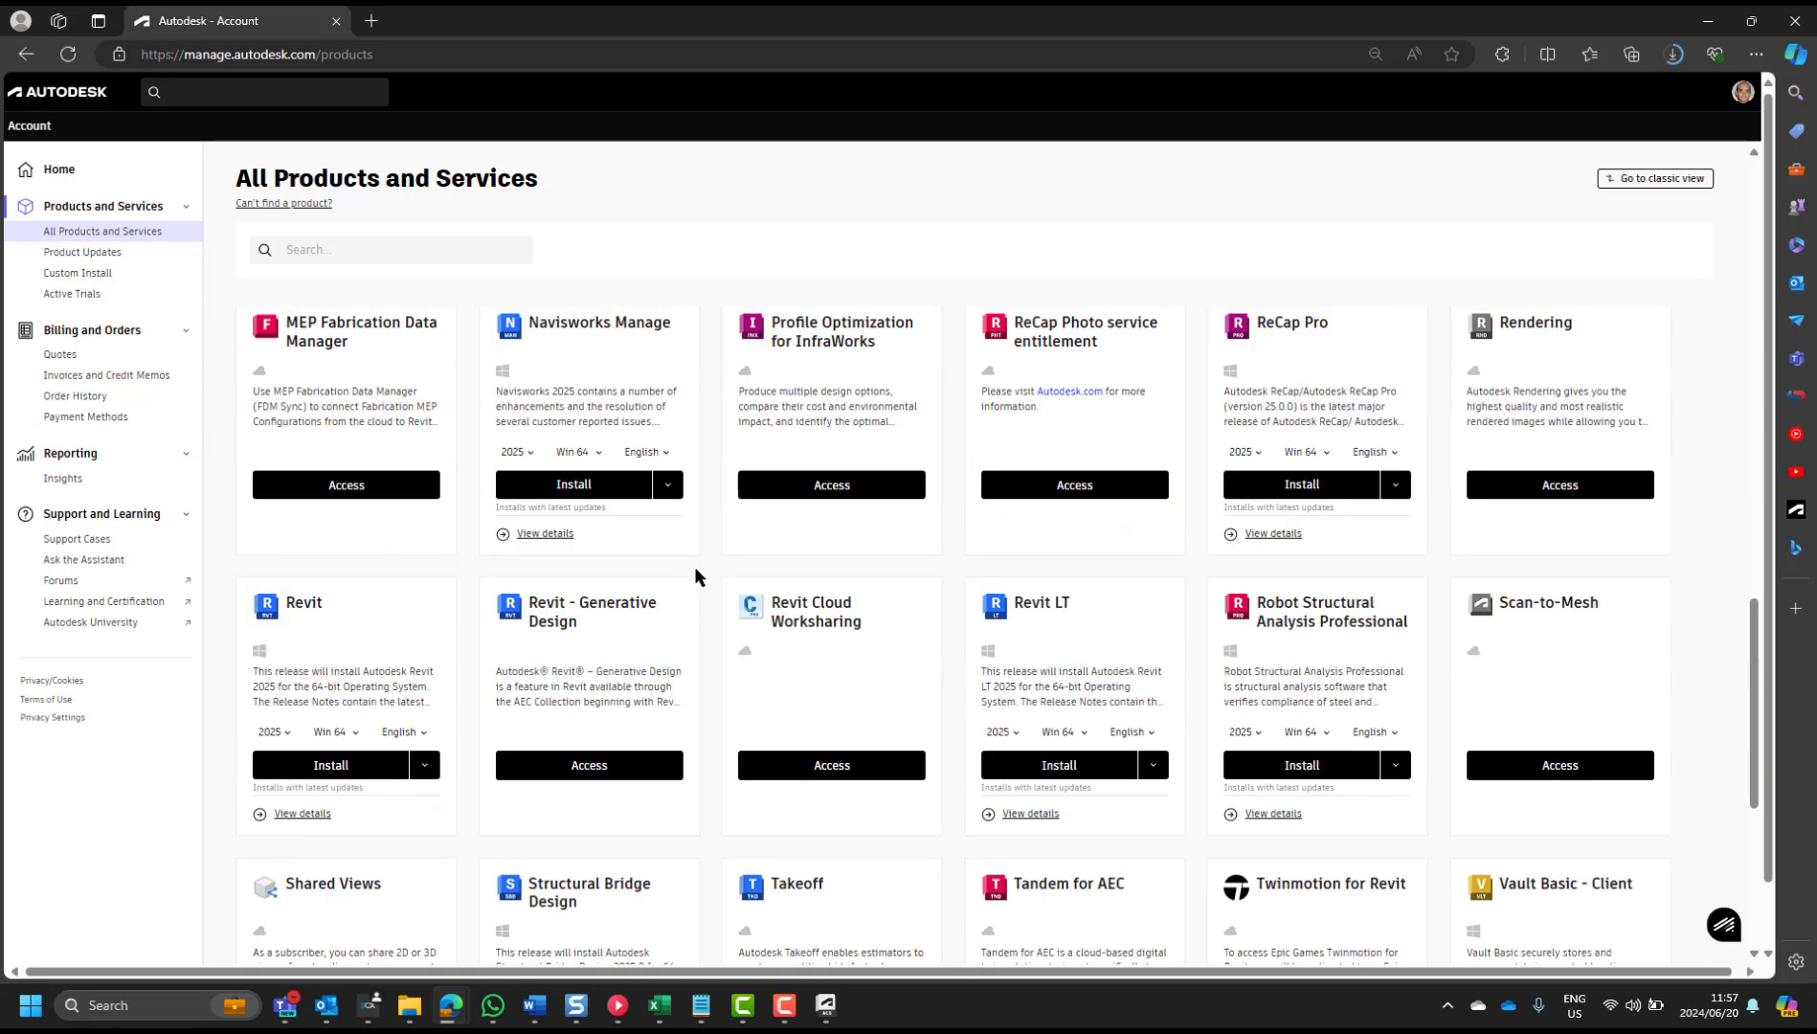
pyautogui.scroll(-2, 696, 574)
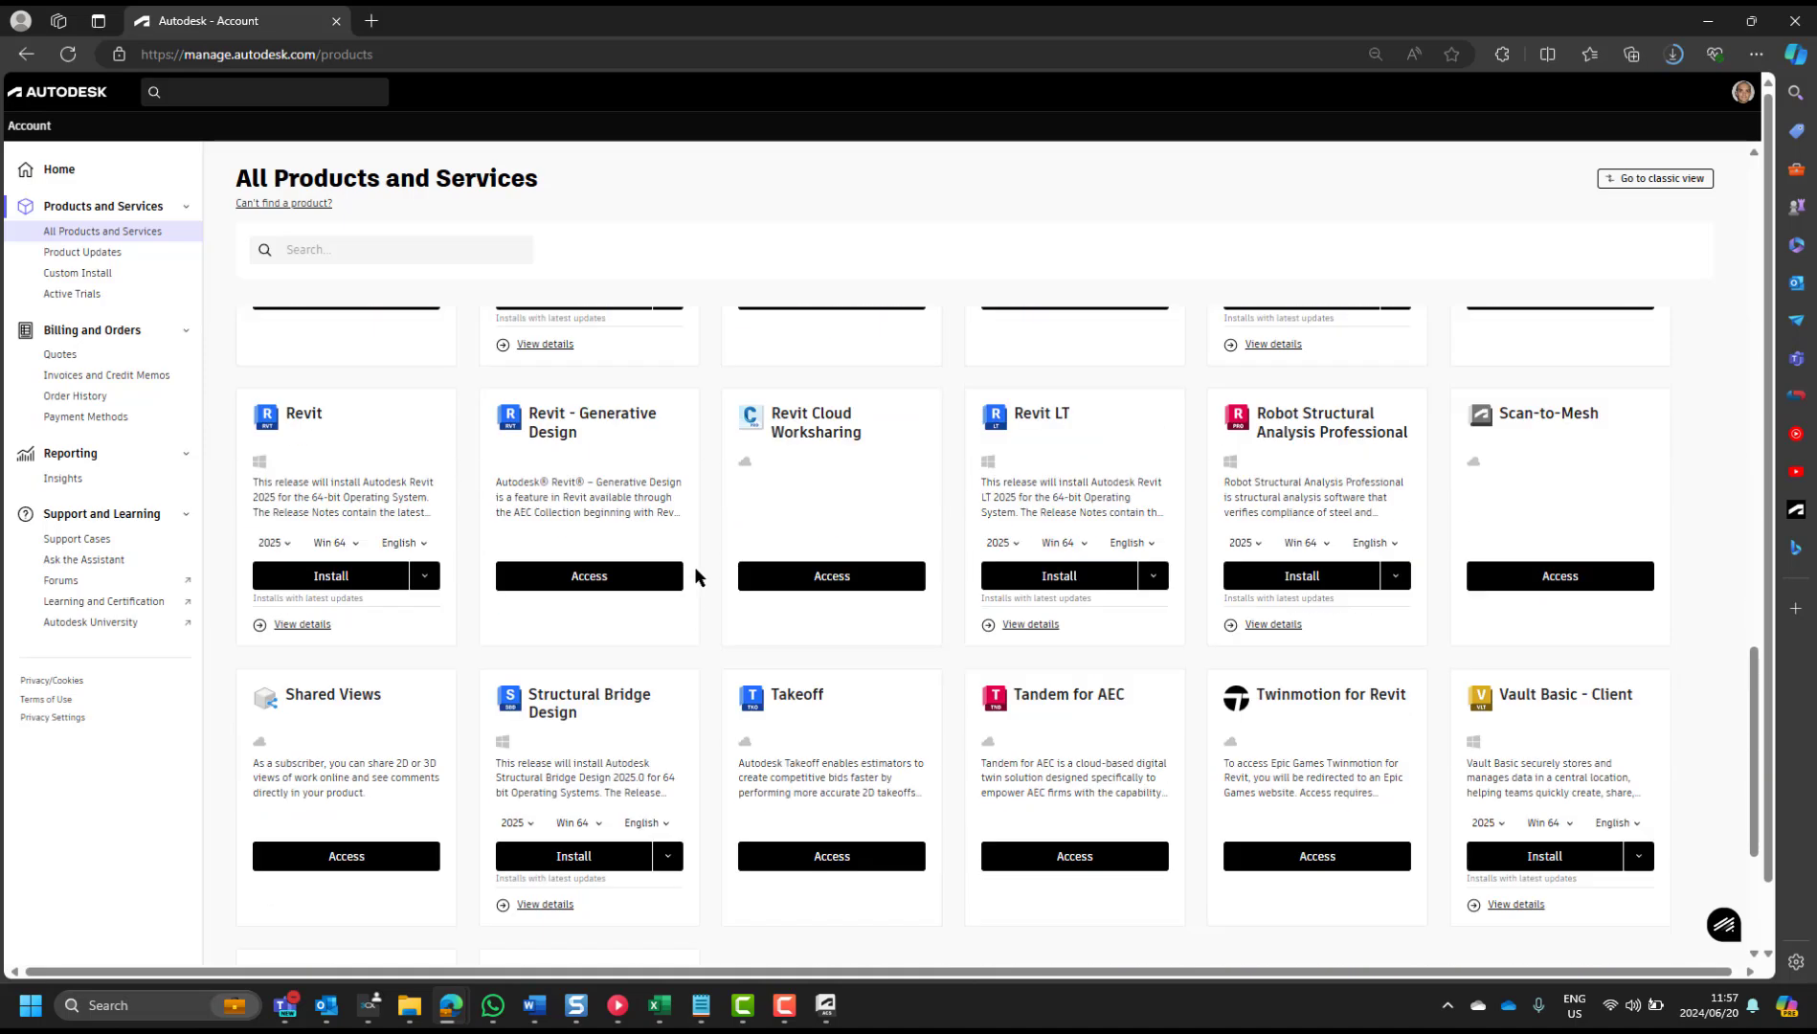
pyautogui.scroll(5, 695, 571)
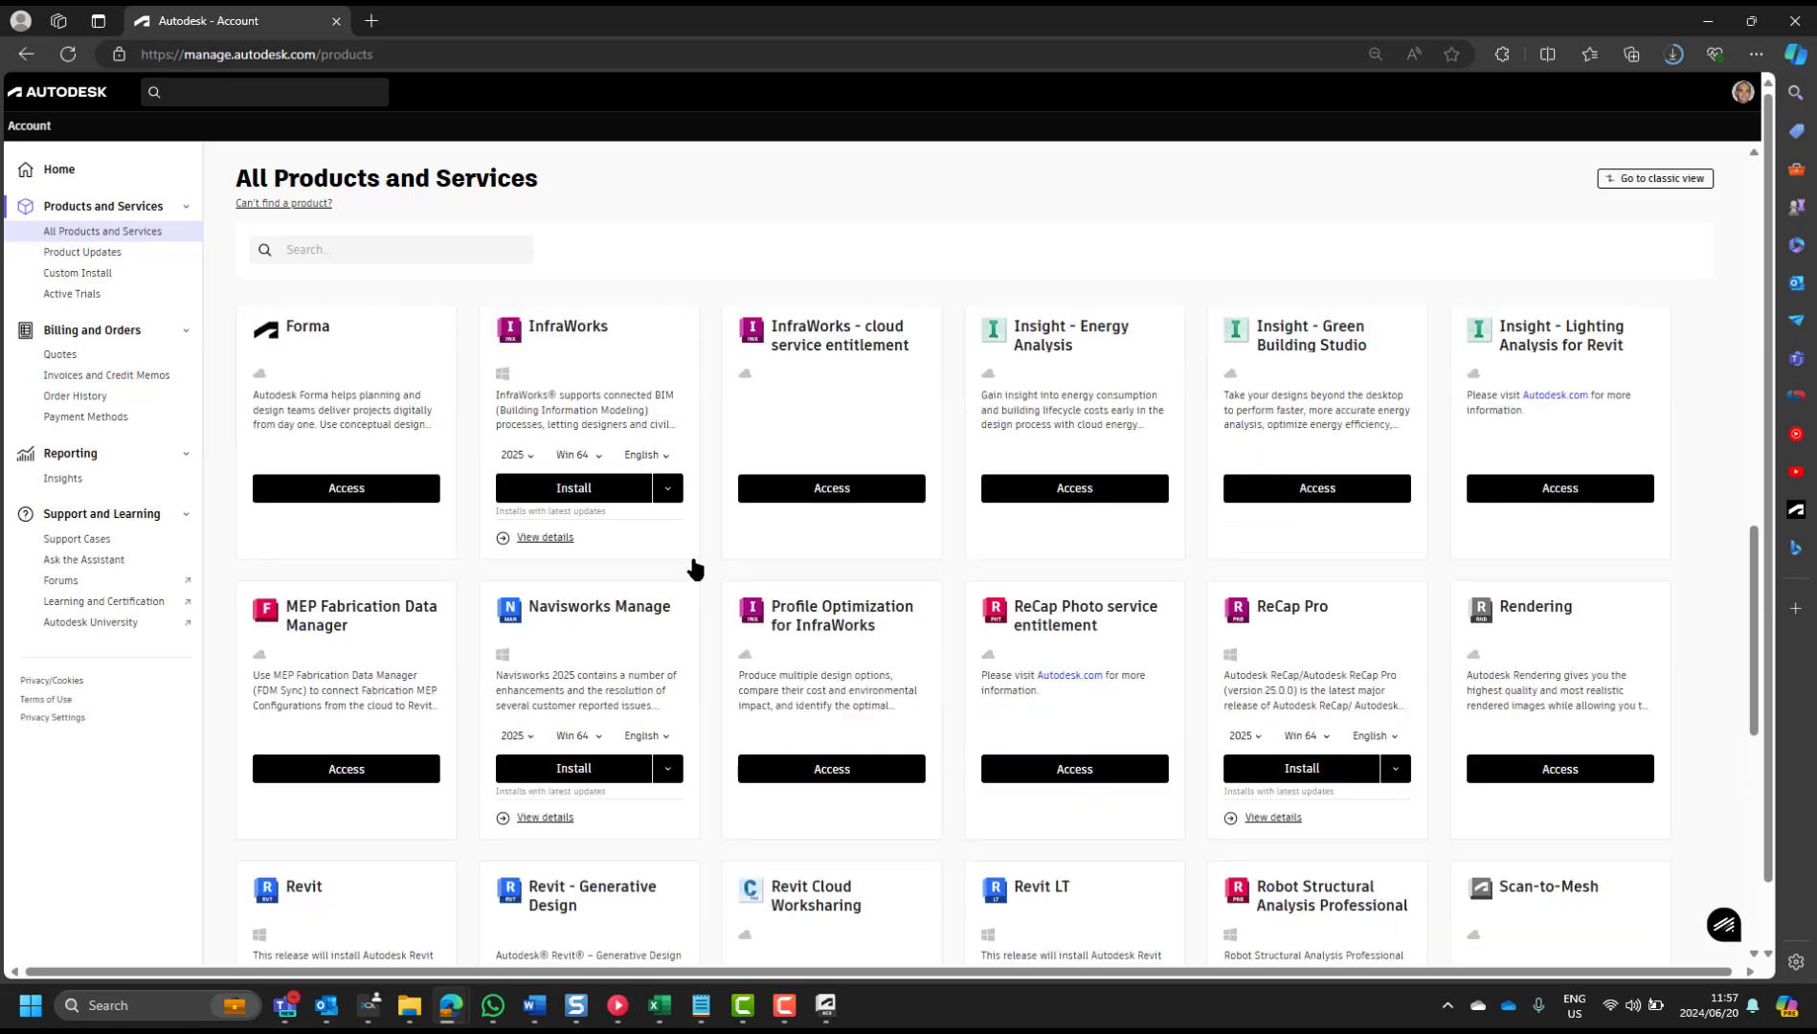
pyautogui.scroll(2, 682, 575)
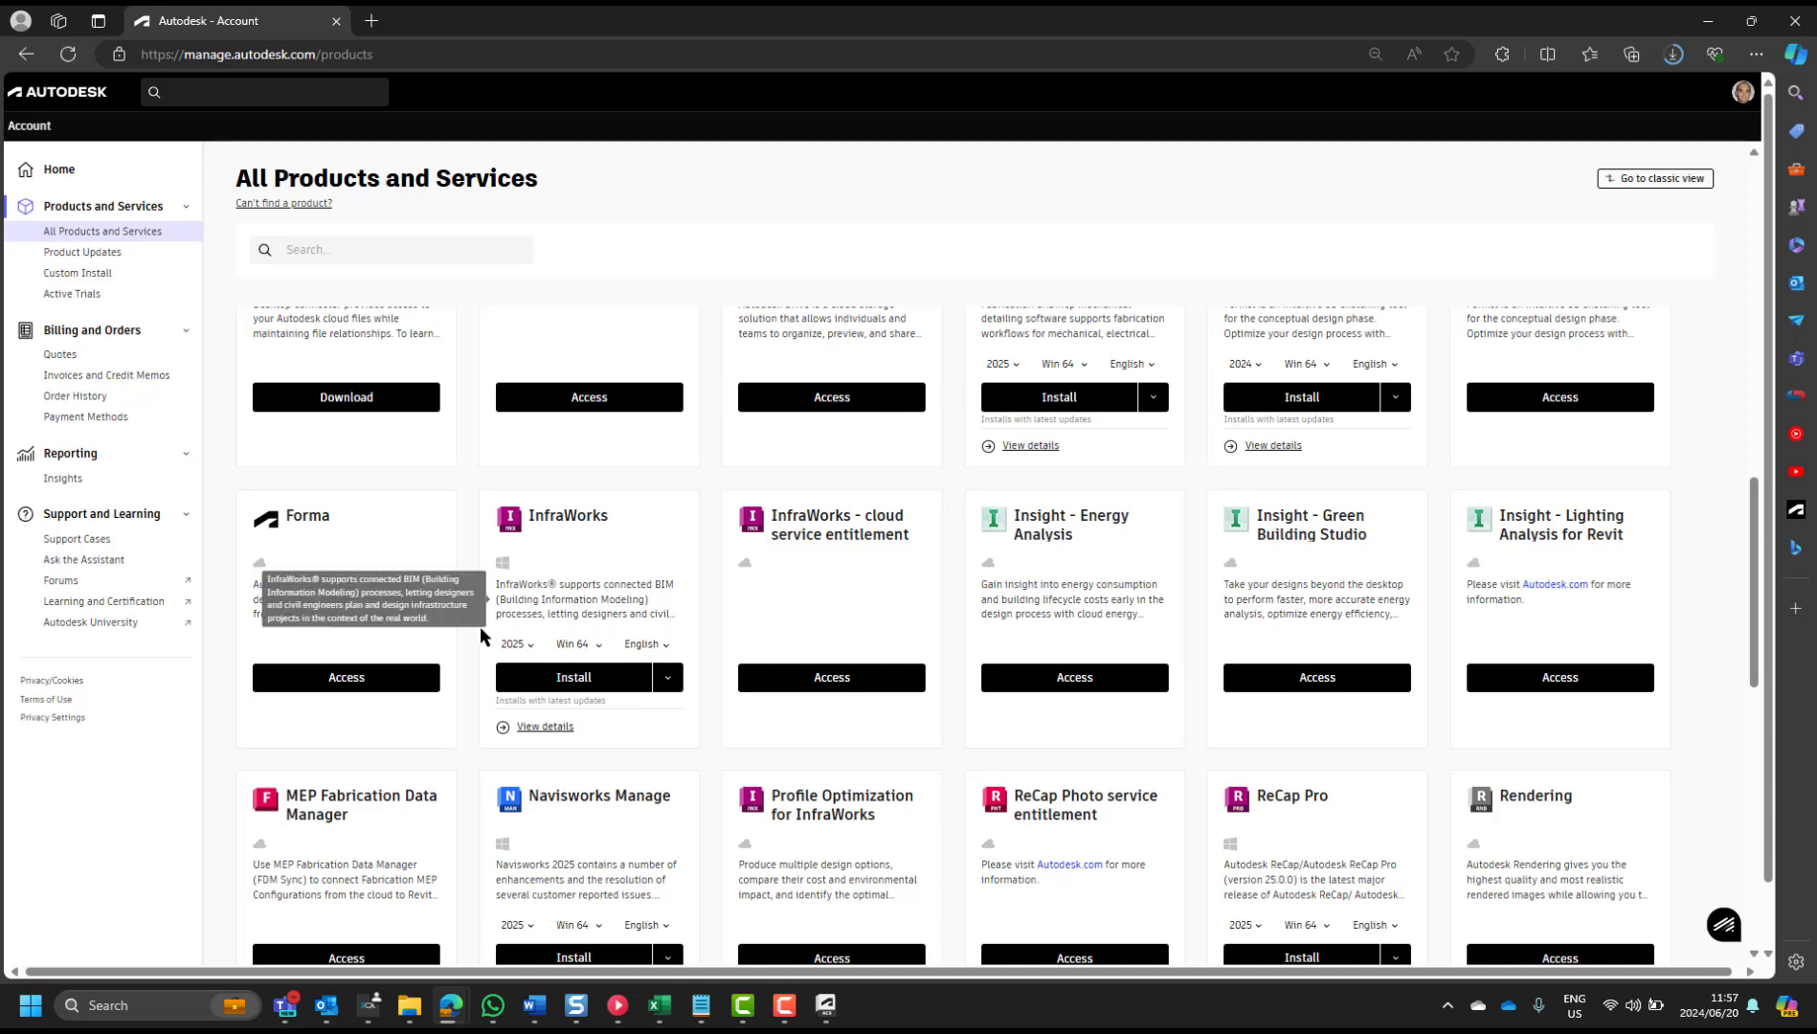
pyautogui.scroll(2, 671, 720)
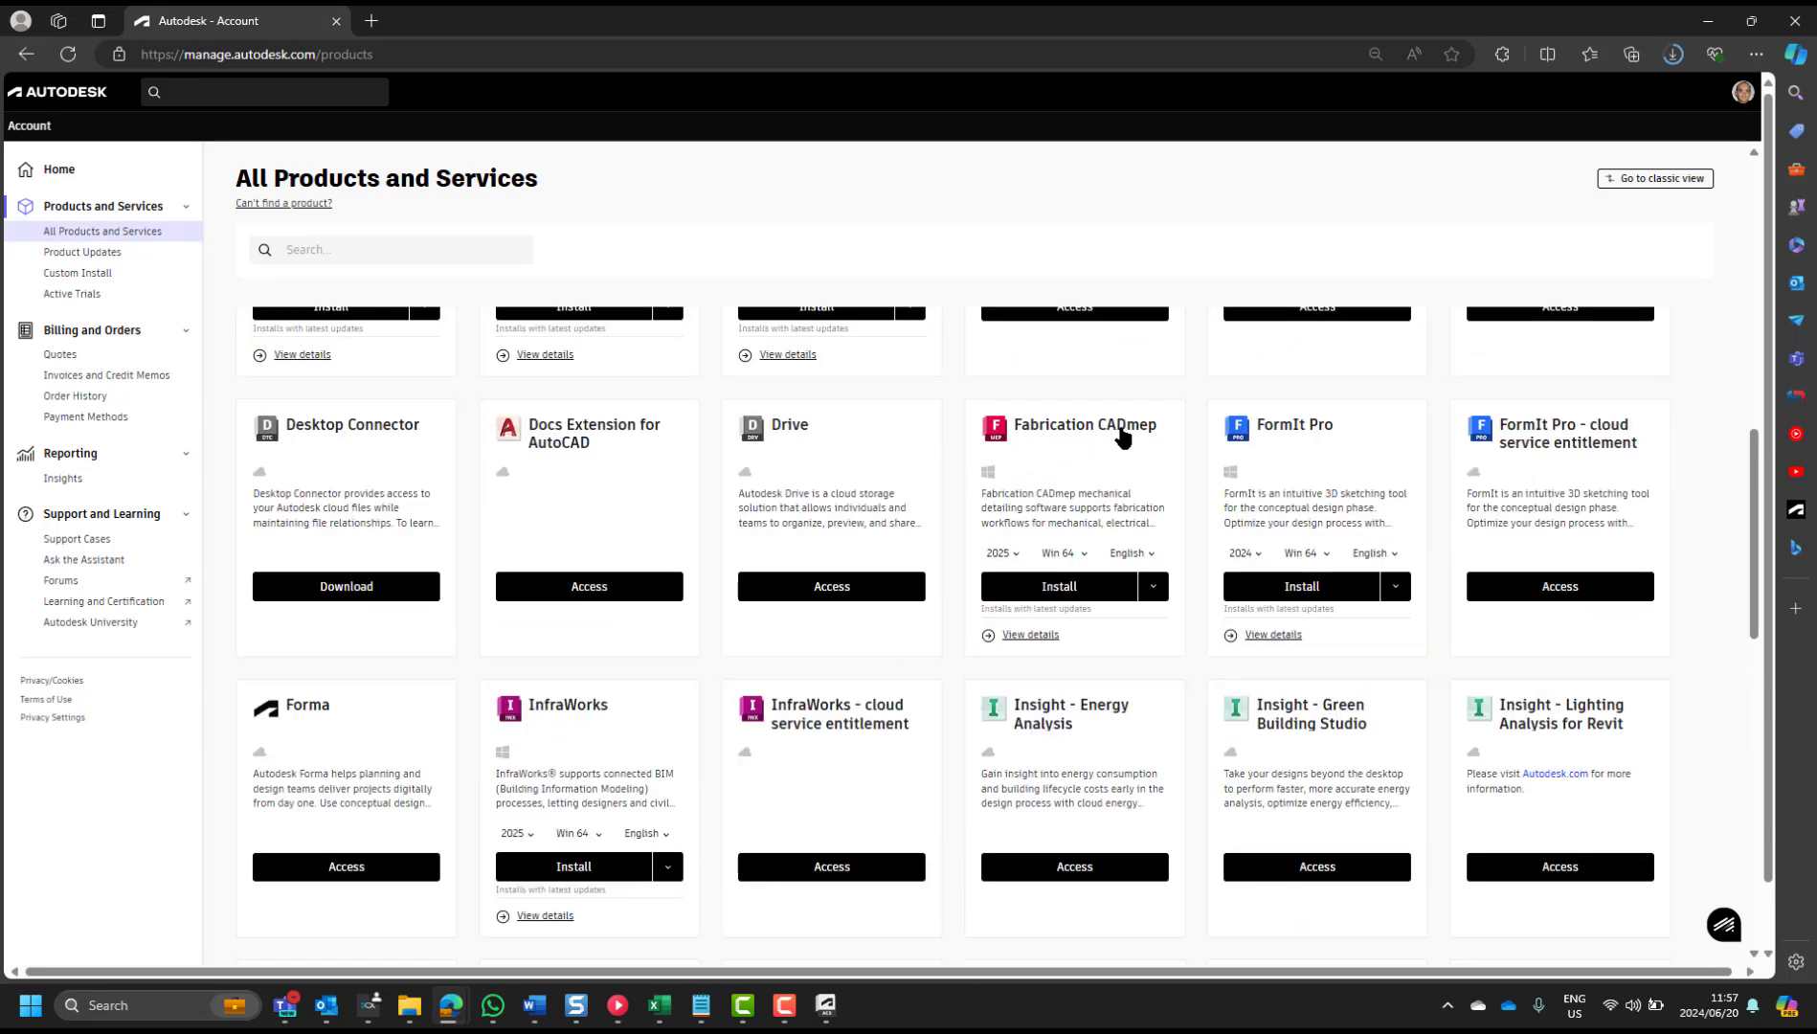
pyautogui.click(1040, 636)
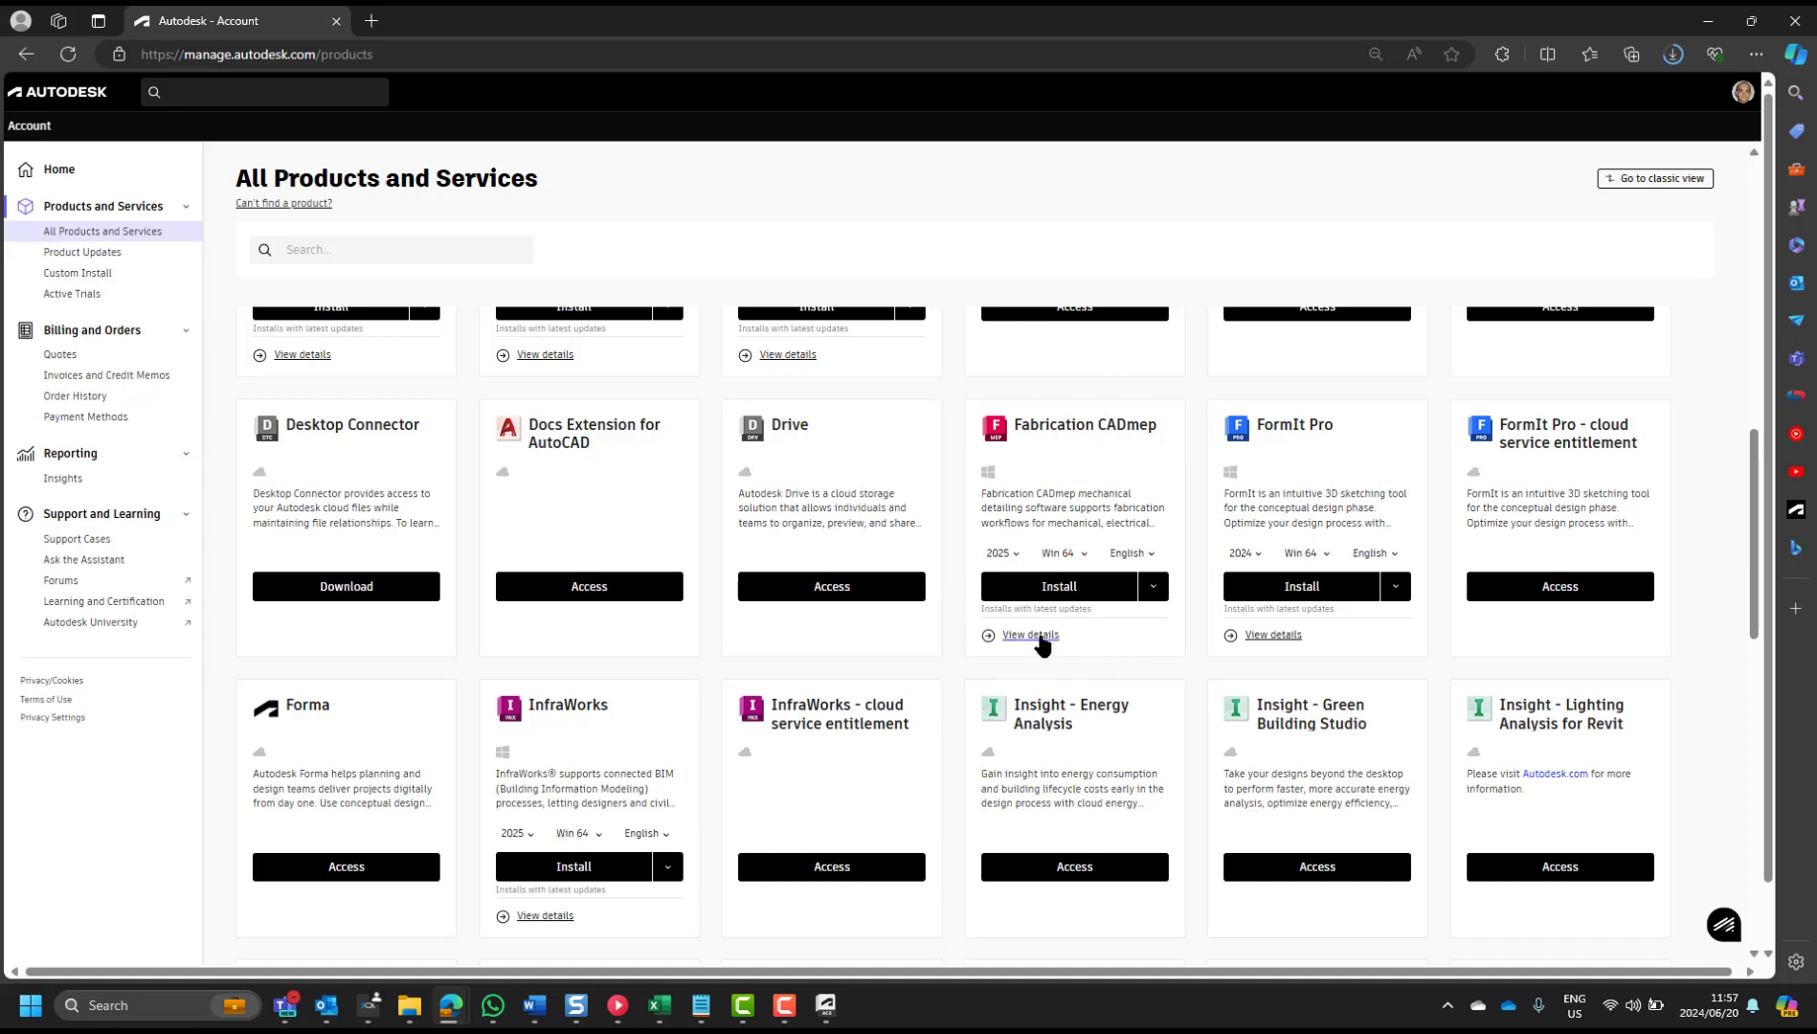
# - View Fabrication CADmep's two MEP content libraries, then go back and list Edge's downloads
pyautogui.click(1040, 635)
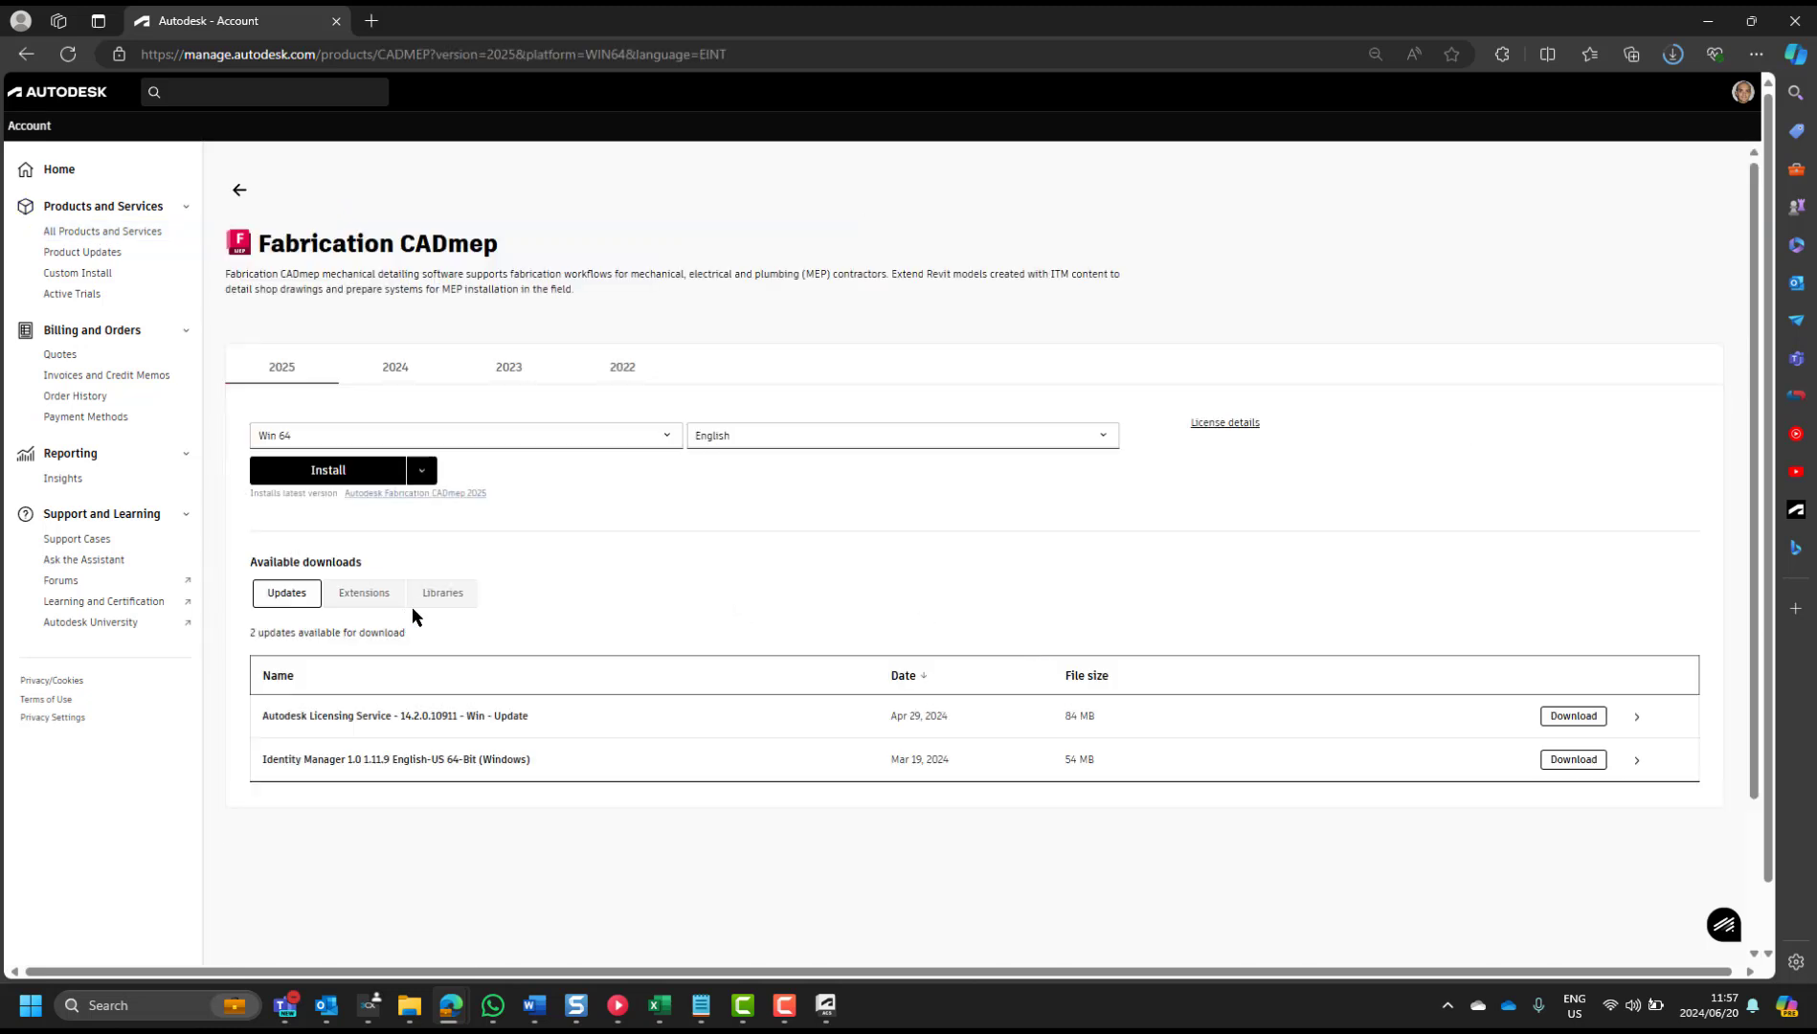
pyautogui.click(442, 596)
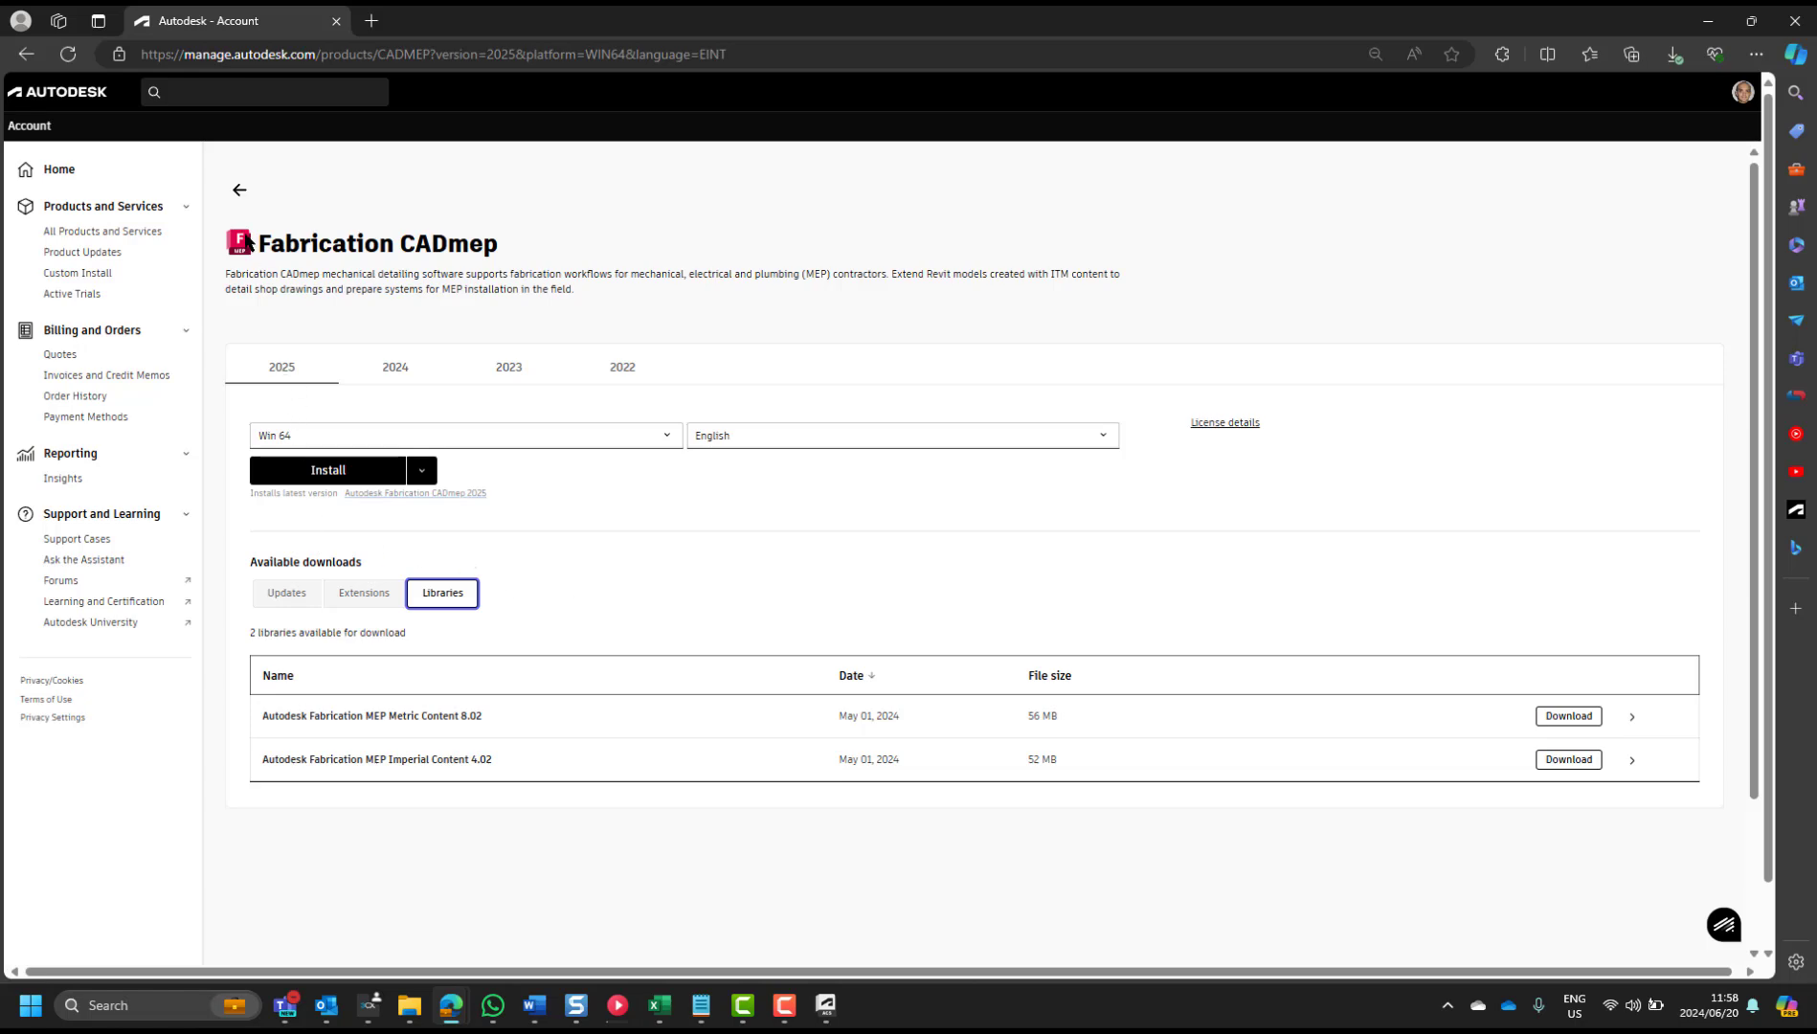
pyautogui.click(238, 201)
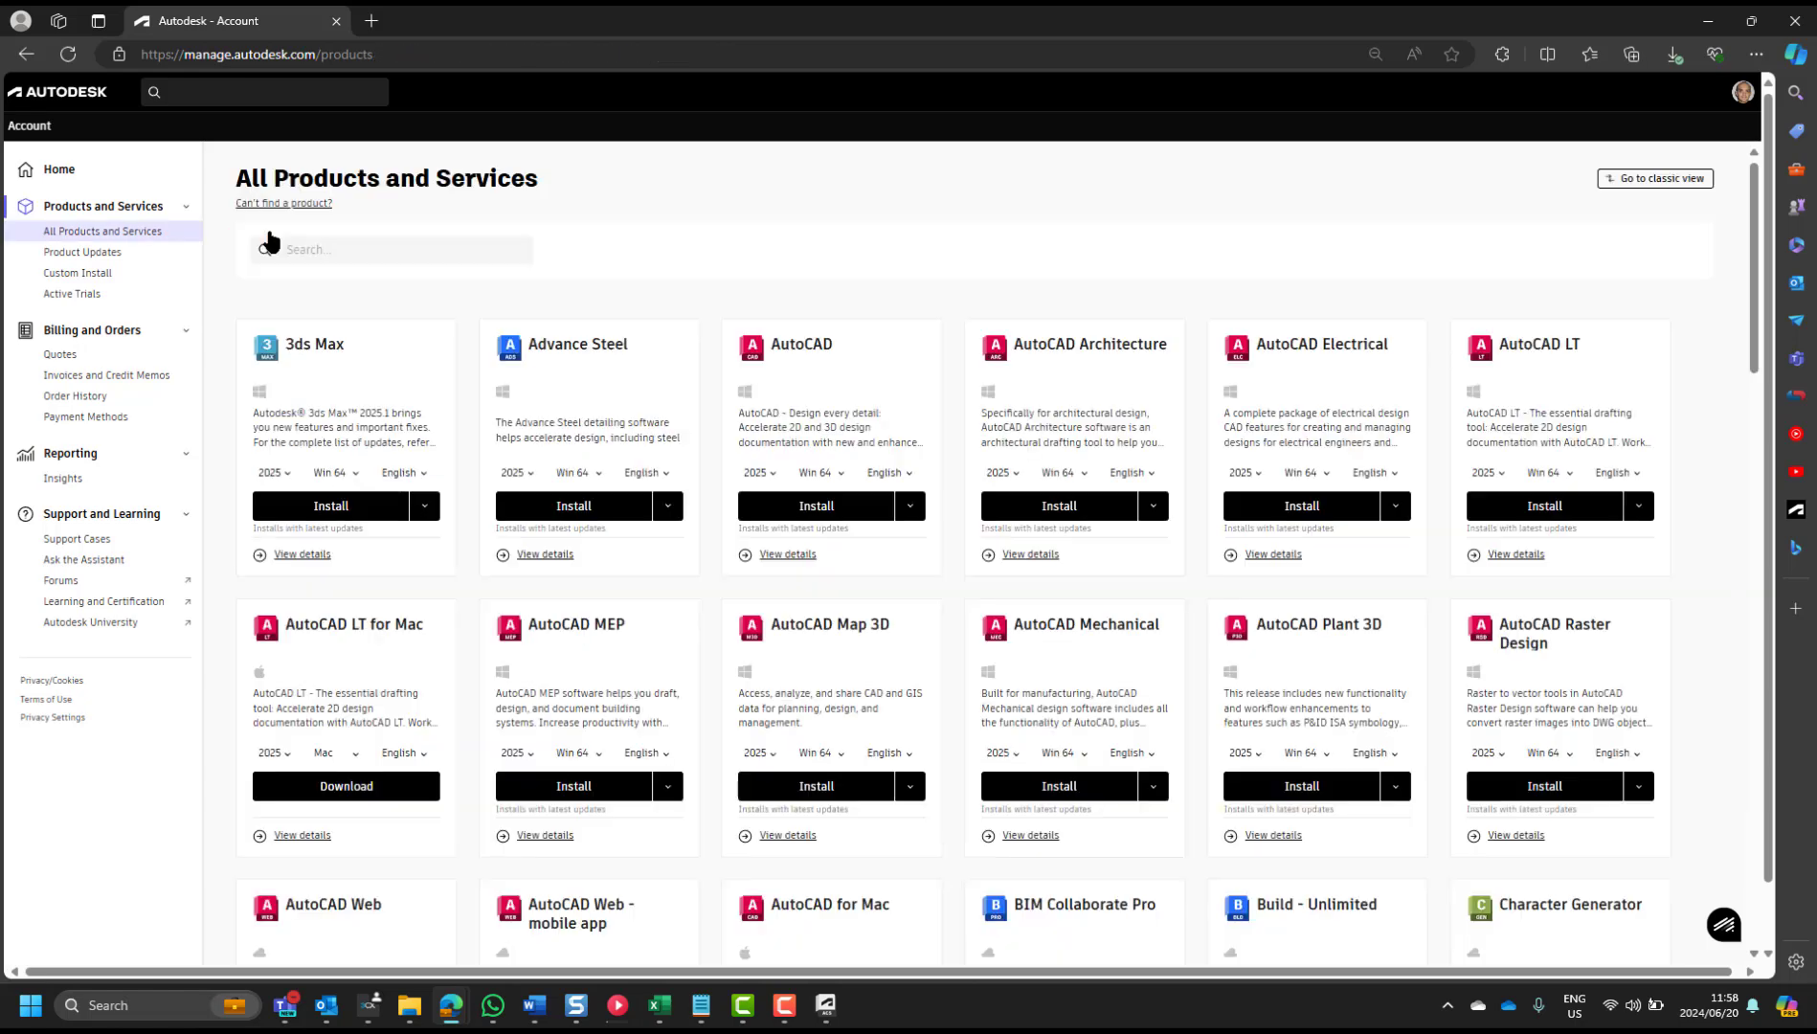
pyautogui.click(1673, 54)
# - Show RVTCPENG.exe in the Downloads folder and launch the content installer
pyautogui.click(1609, 128)
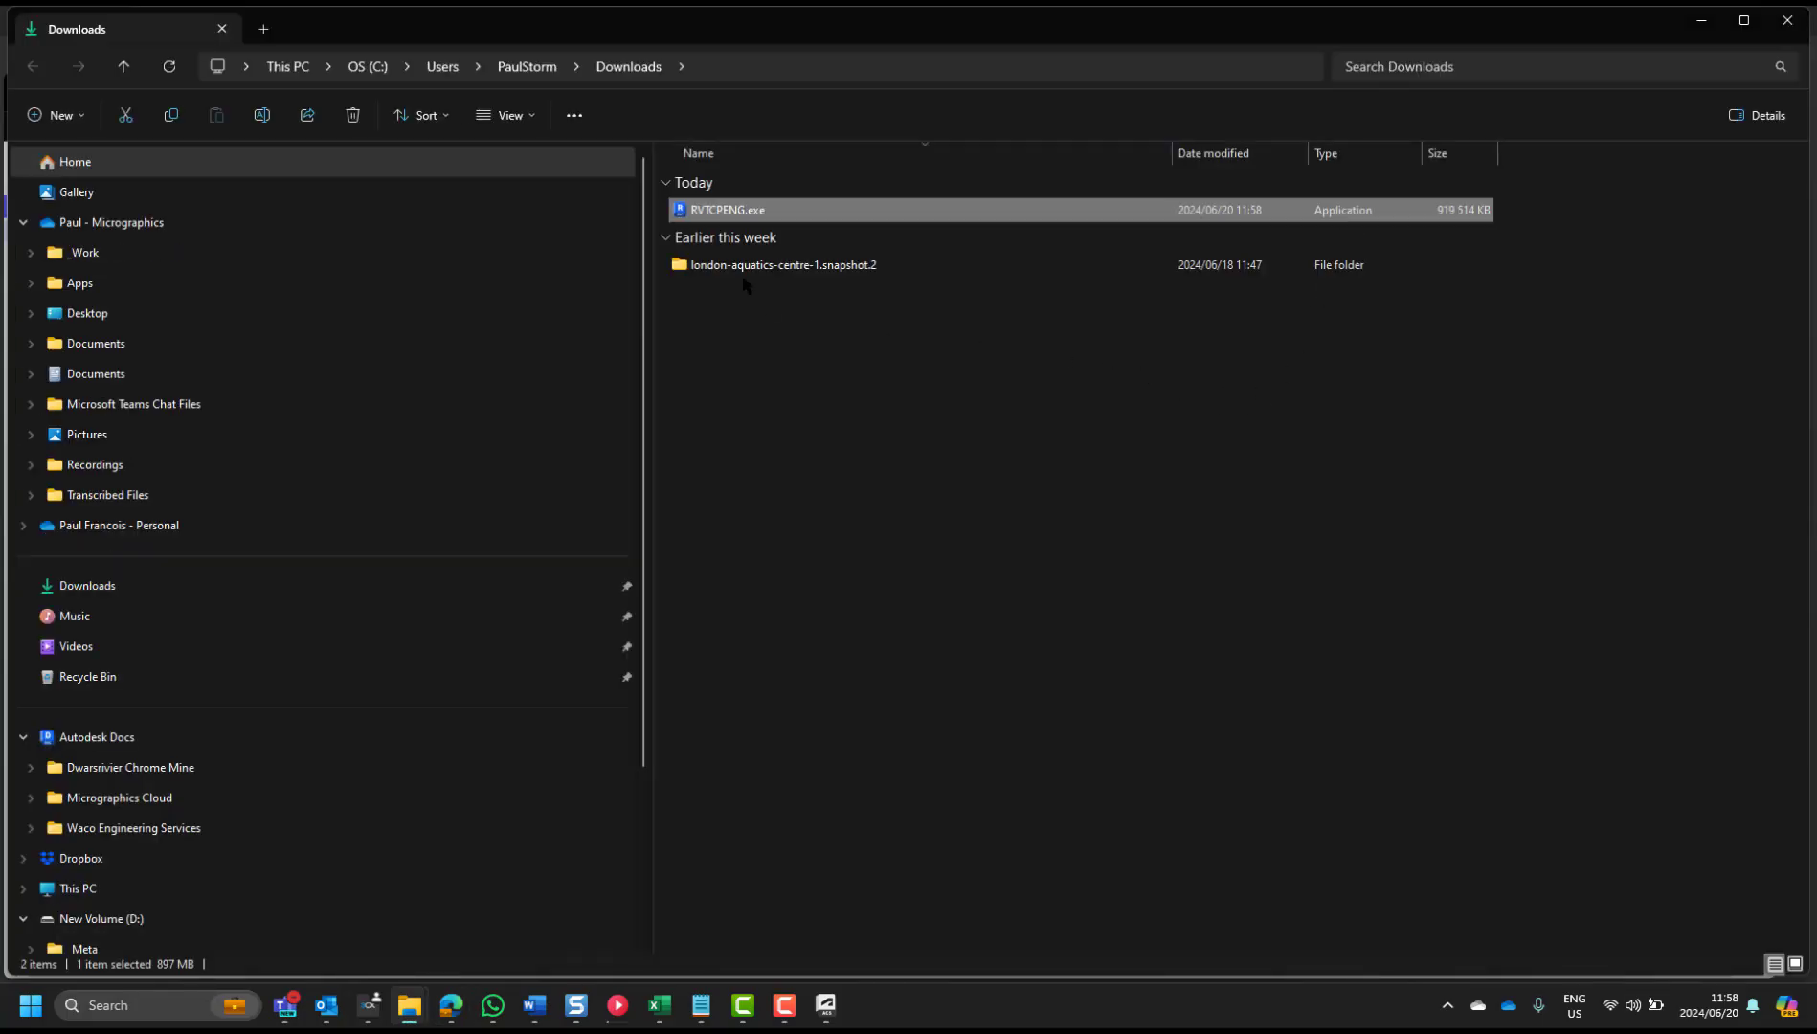
pyautogui.doubleClick(755, 212)
pyautogui.scroll(-2, 57, 651)
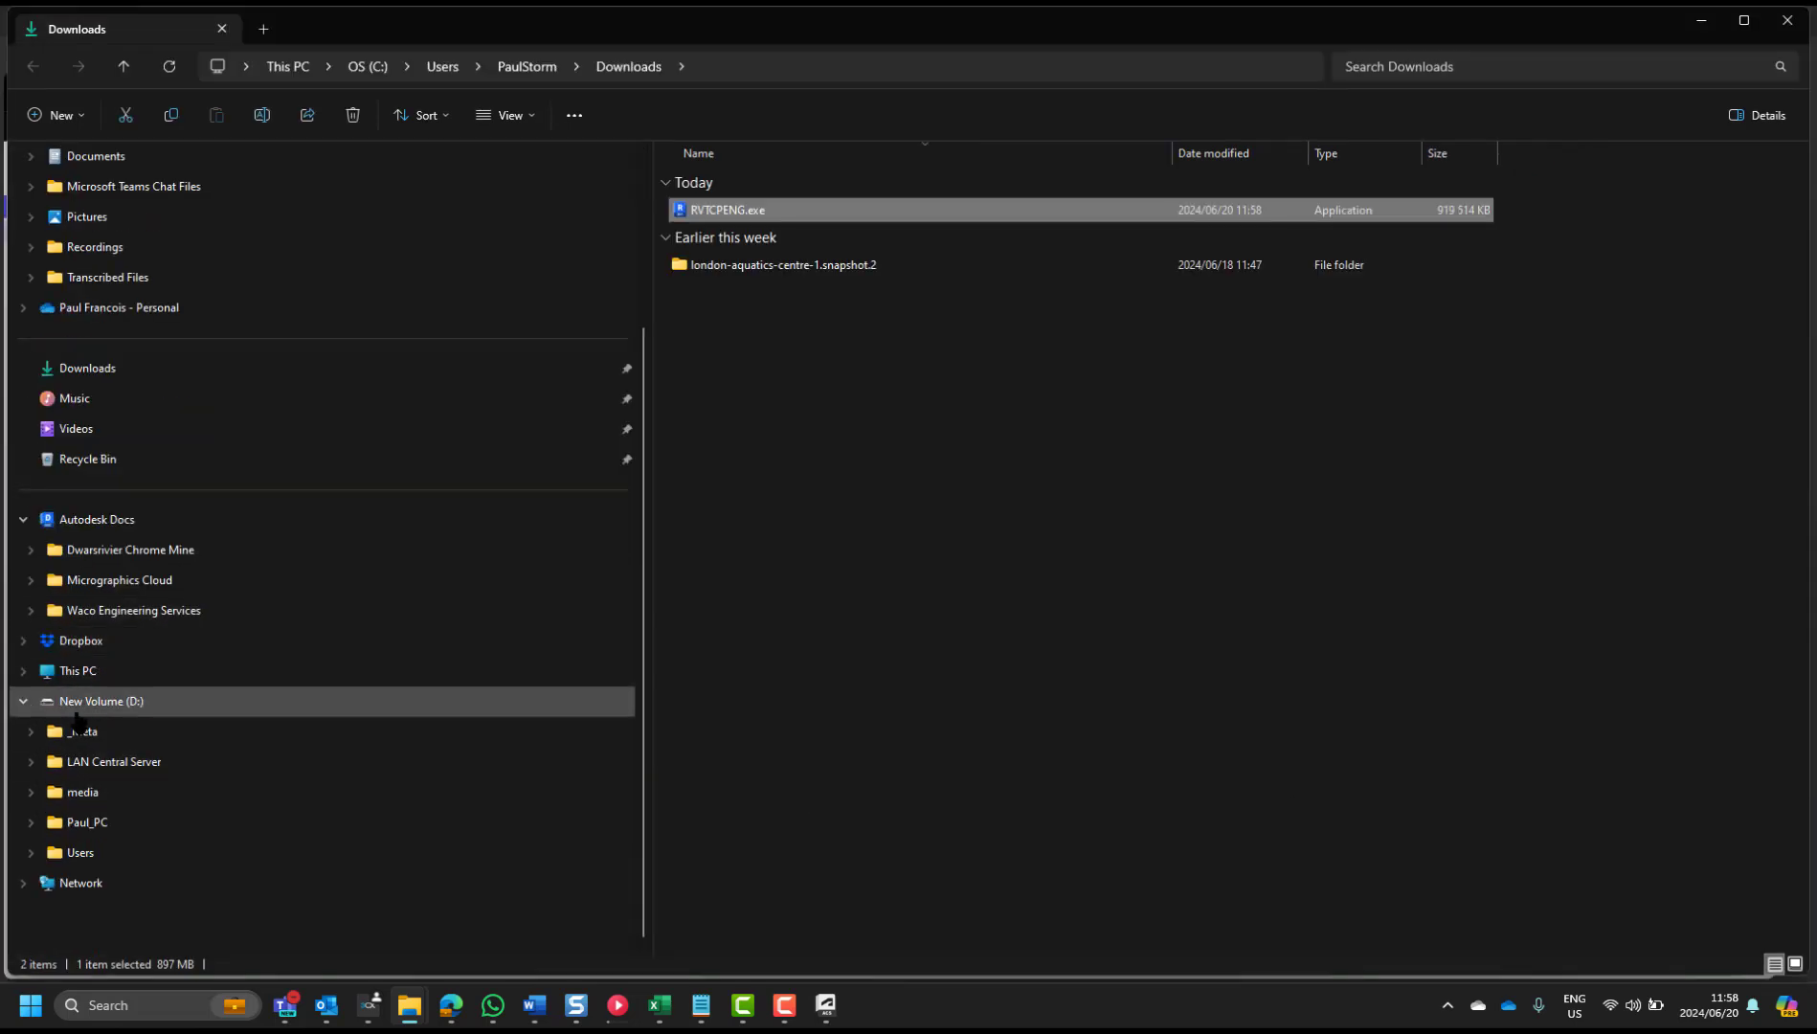
# - Open the OS (C:) drive with Hidden items shown so ProgramData appears
pyautogui.click(60, 671)
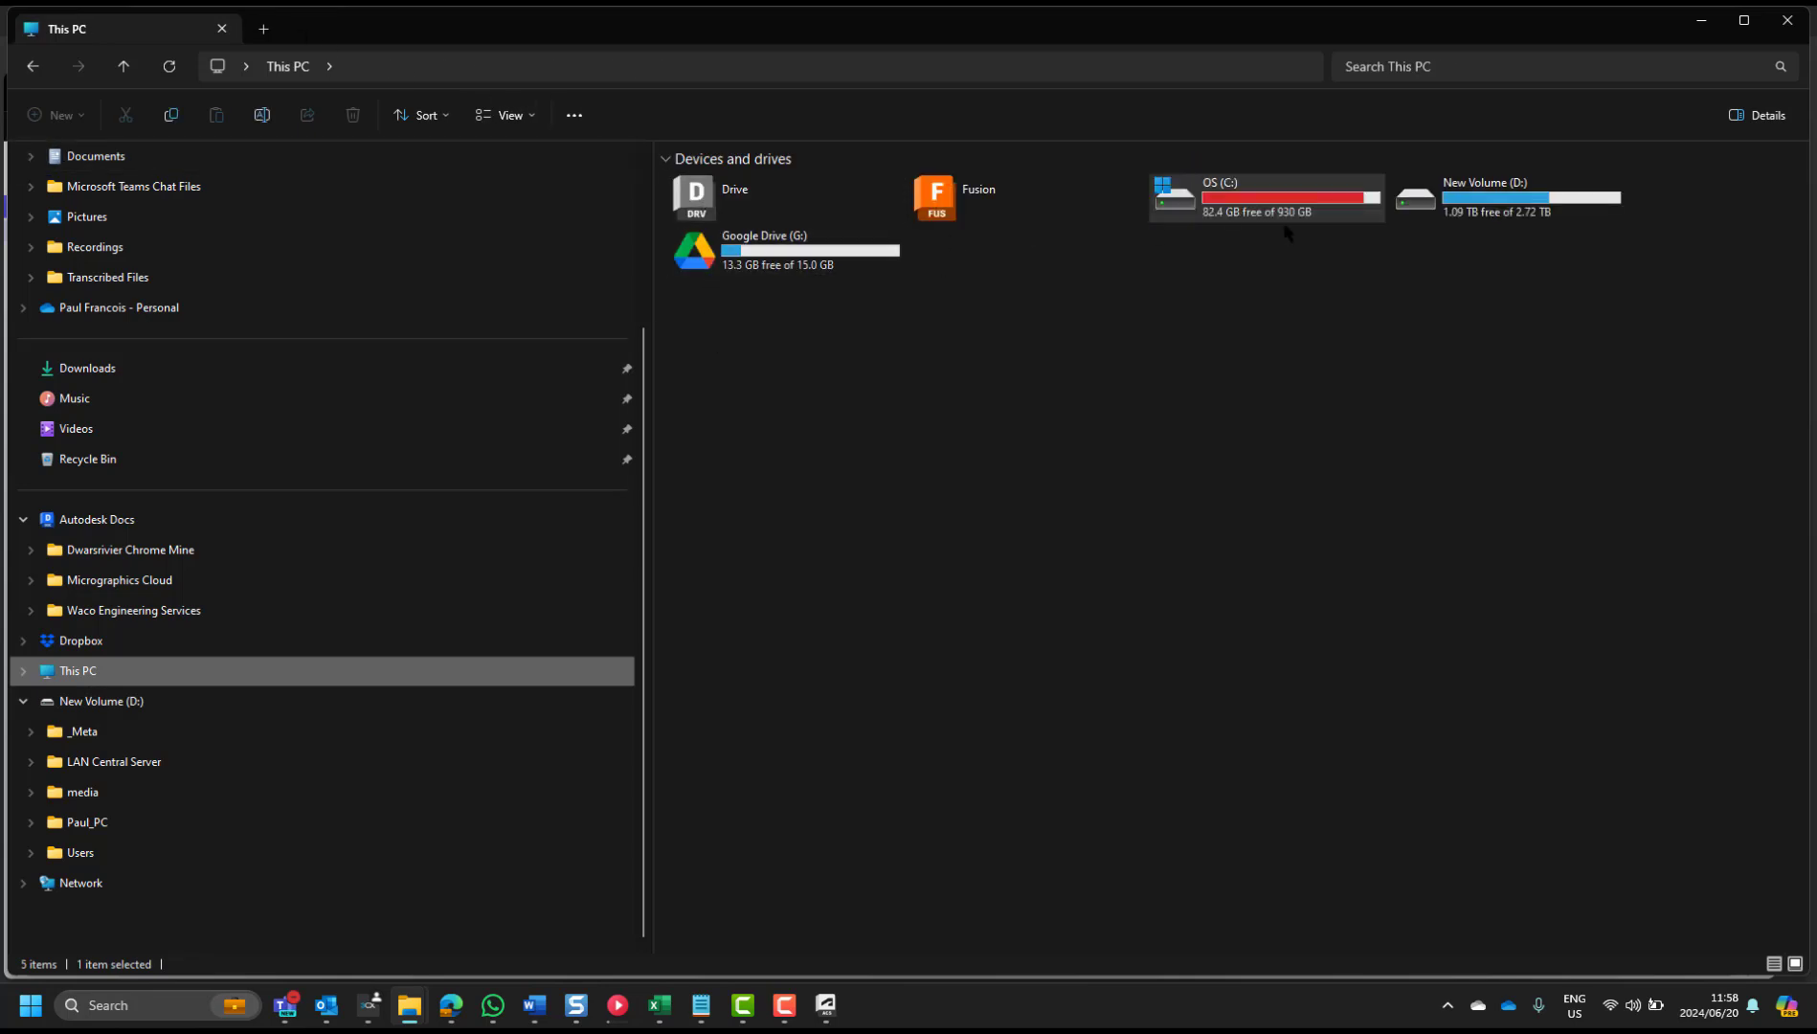
pyautogui.click(1251, 222)
pyautogui.doubleClick(1251, 222)
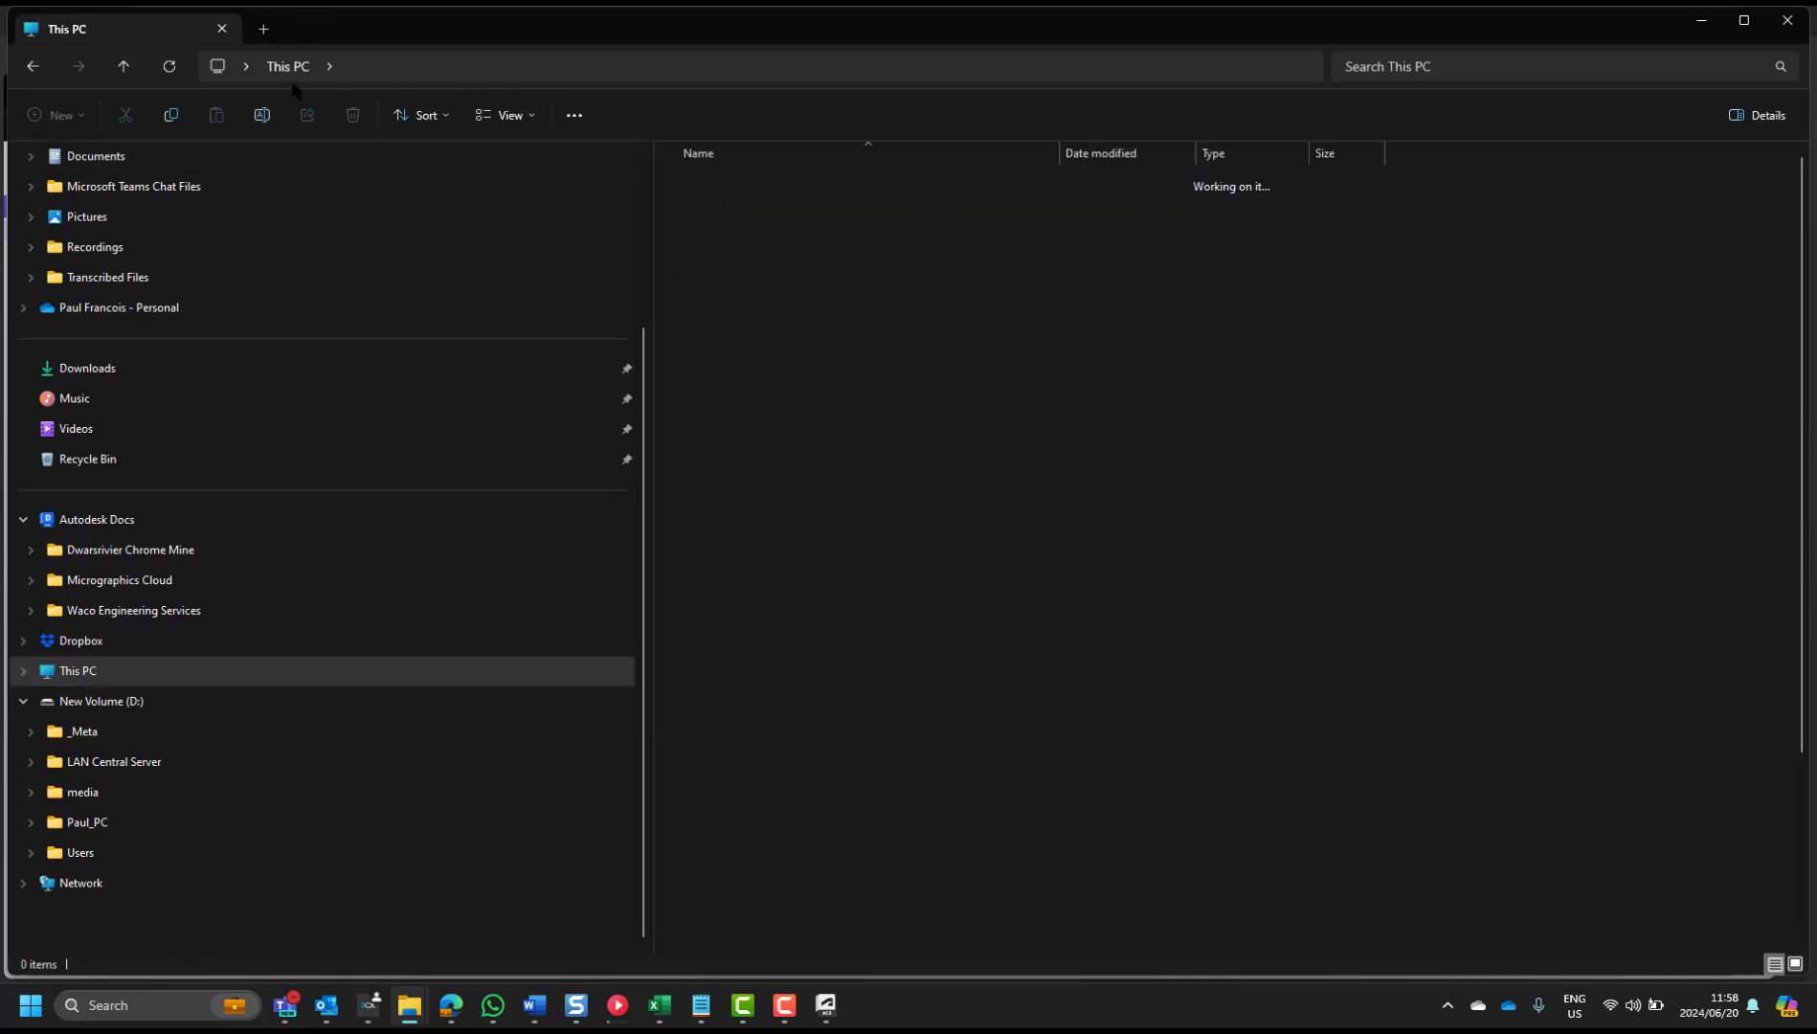
pyautogui.click(511, 116)
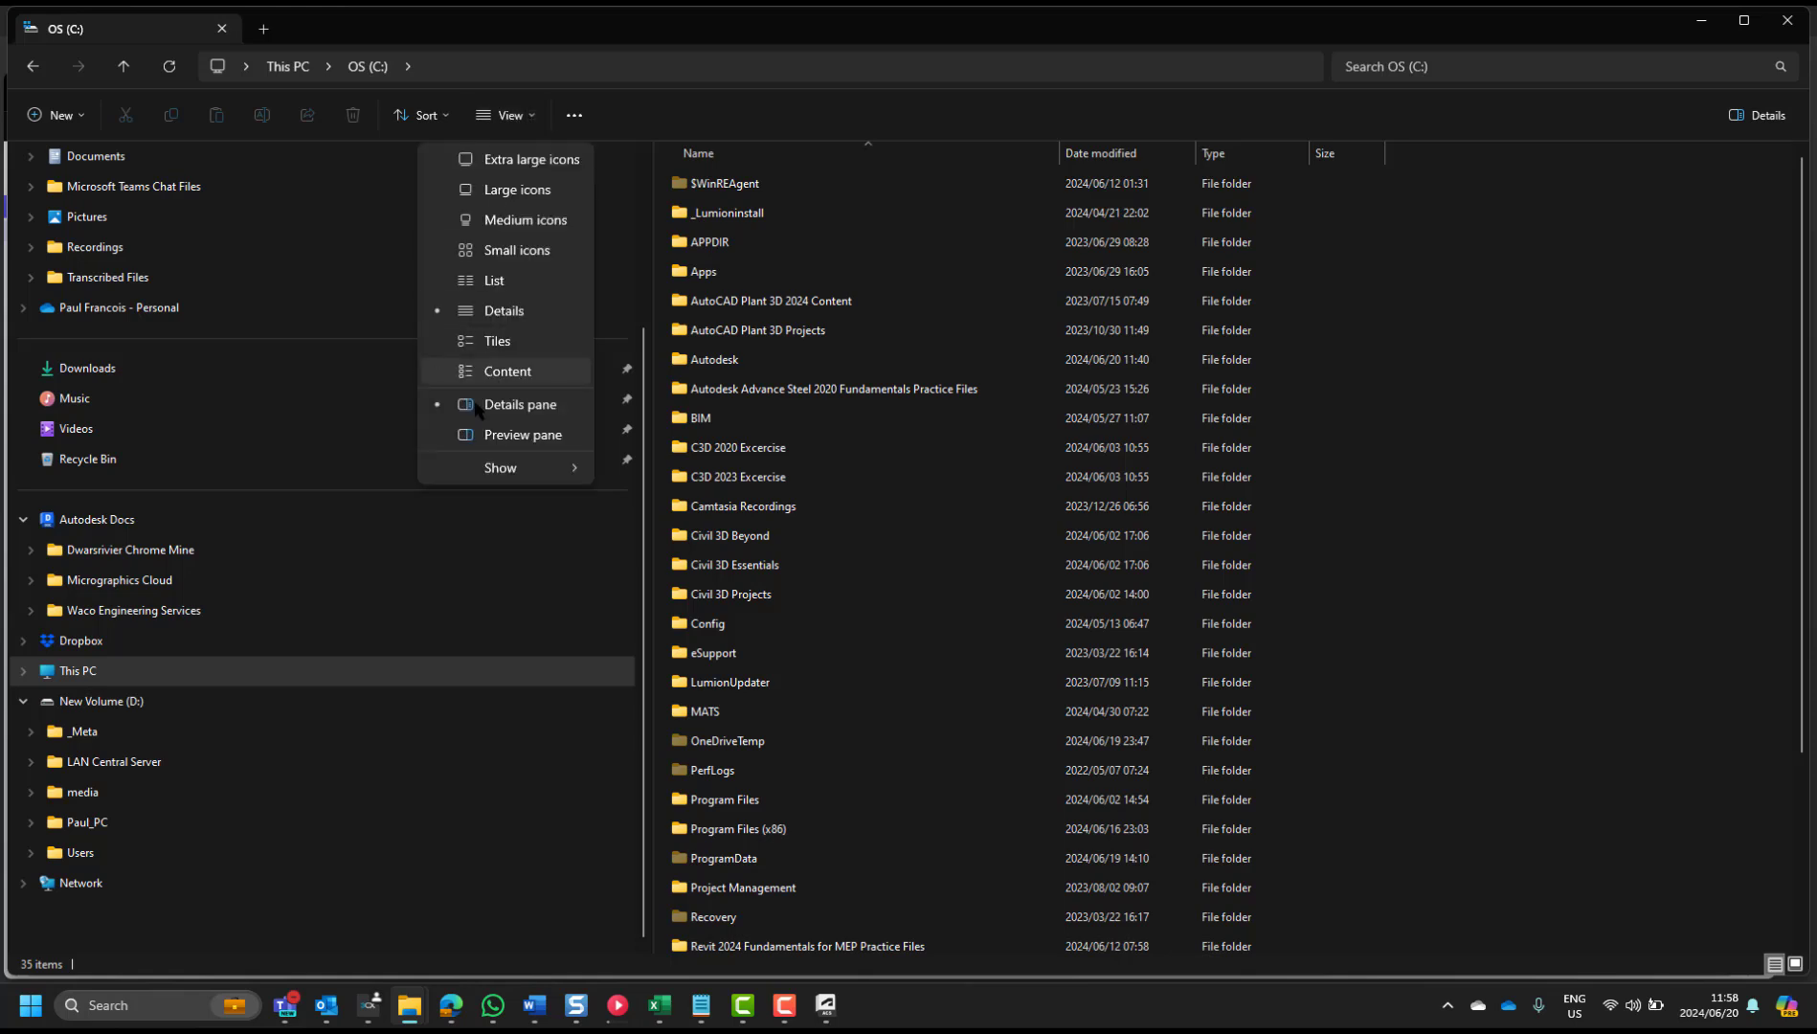
pyautogui.moveTo(551, 466)
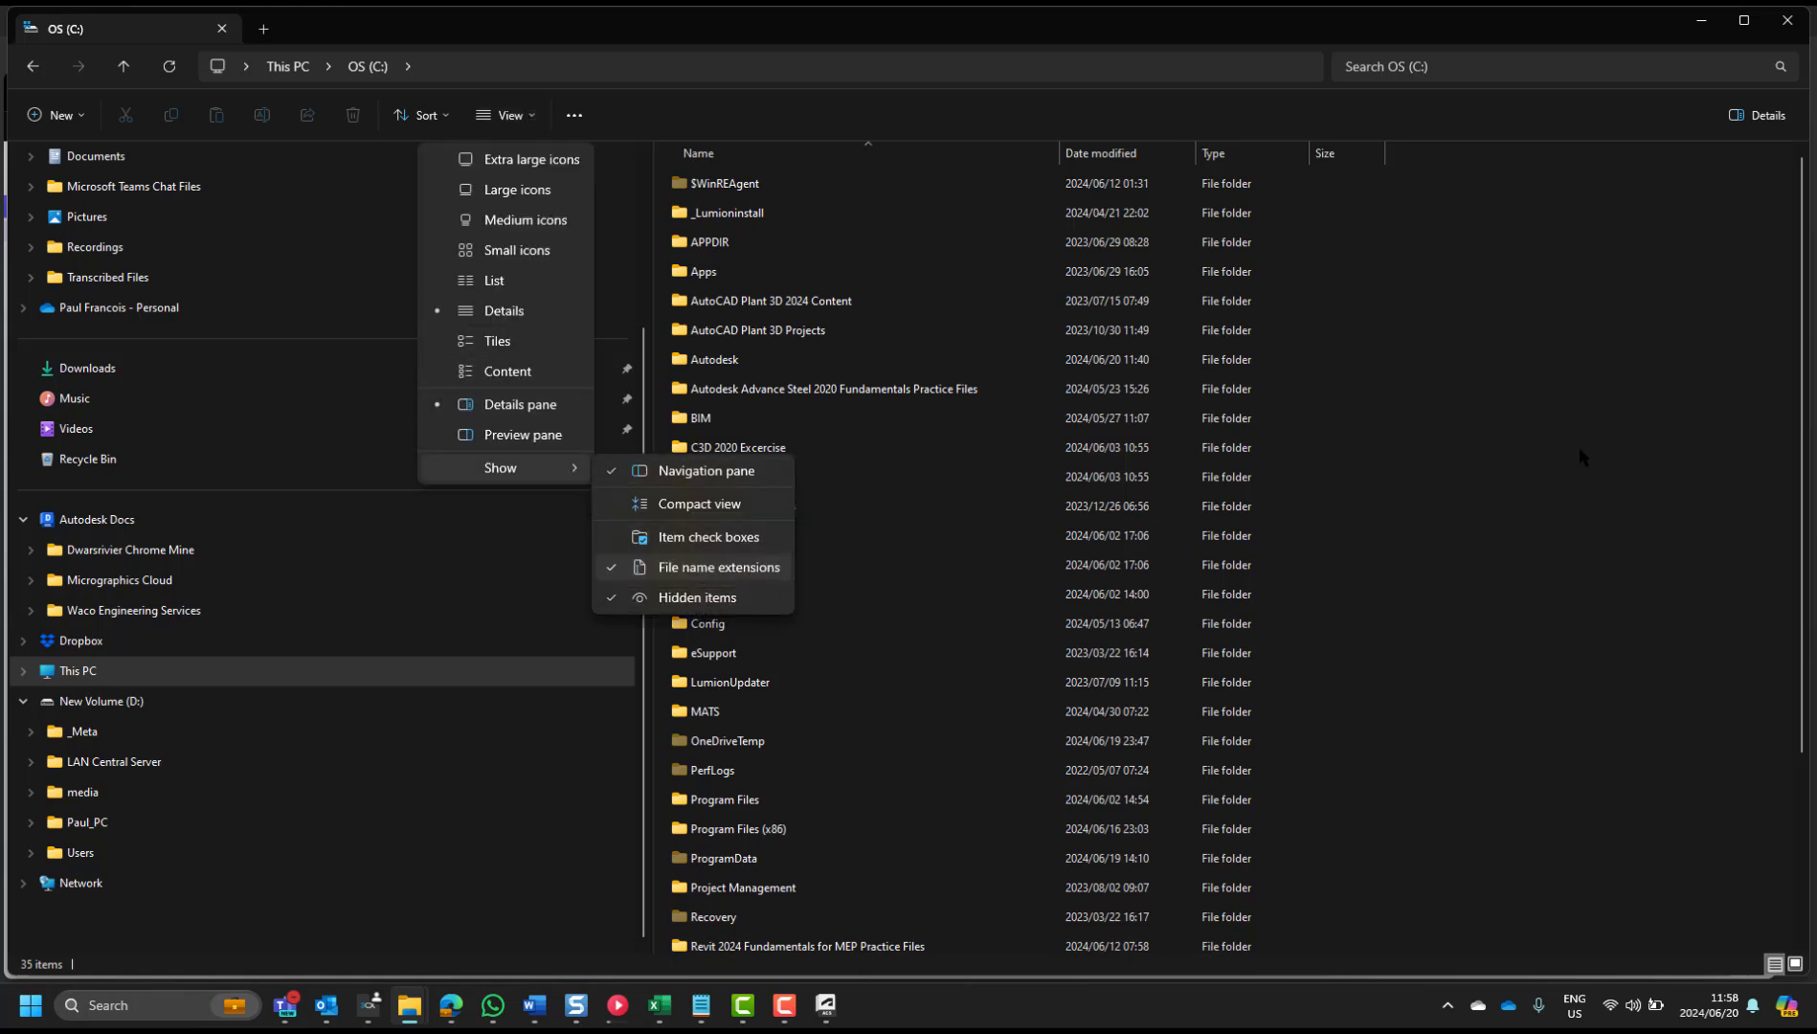
pyautogui.click(719, 567)
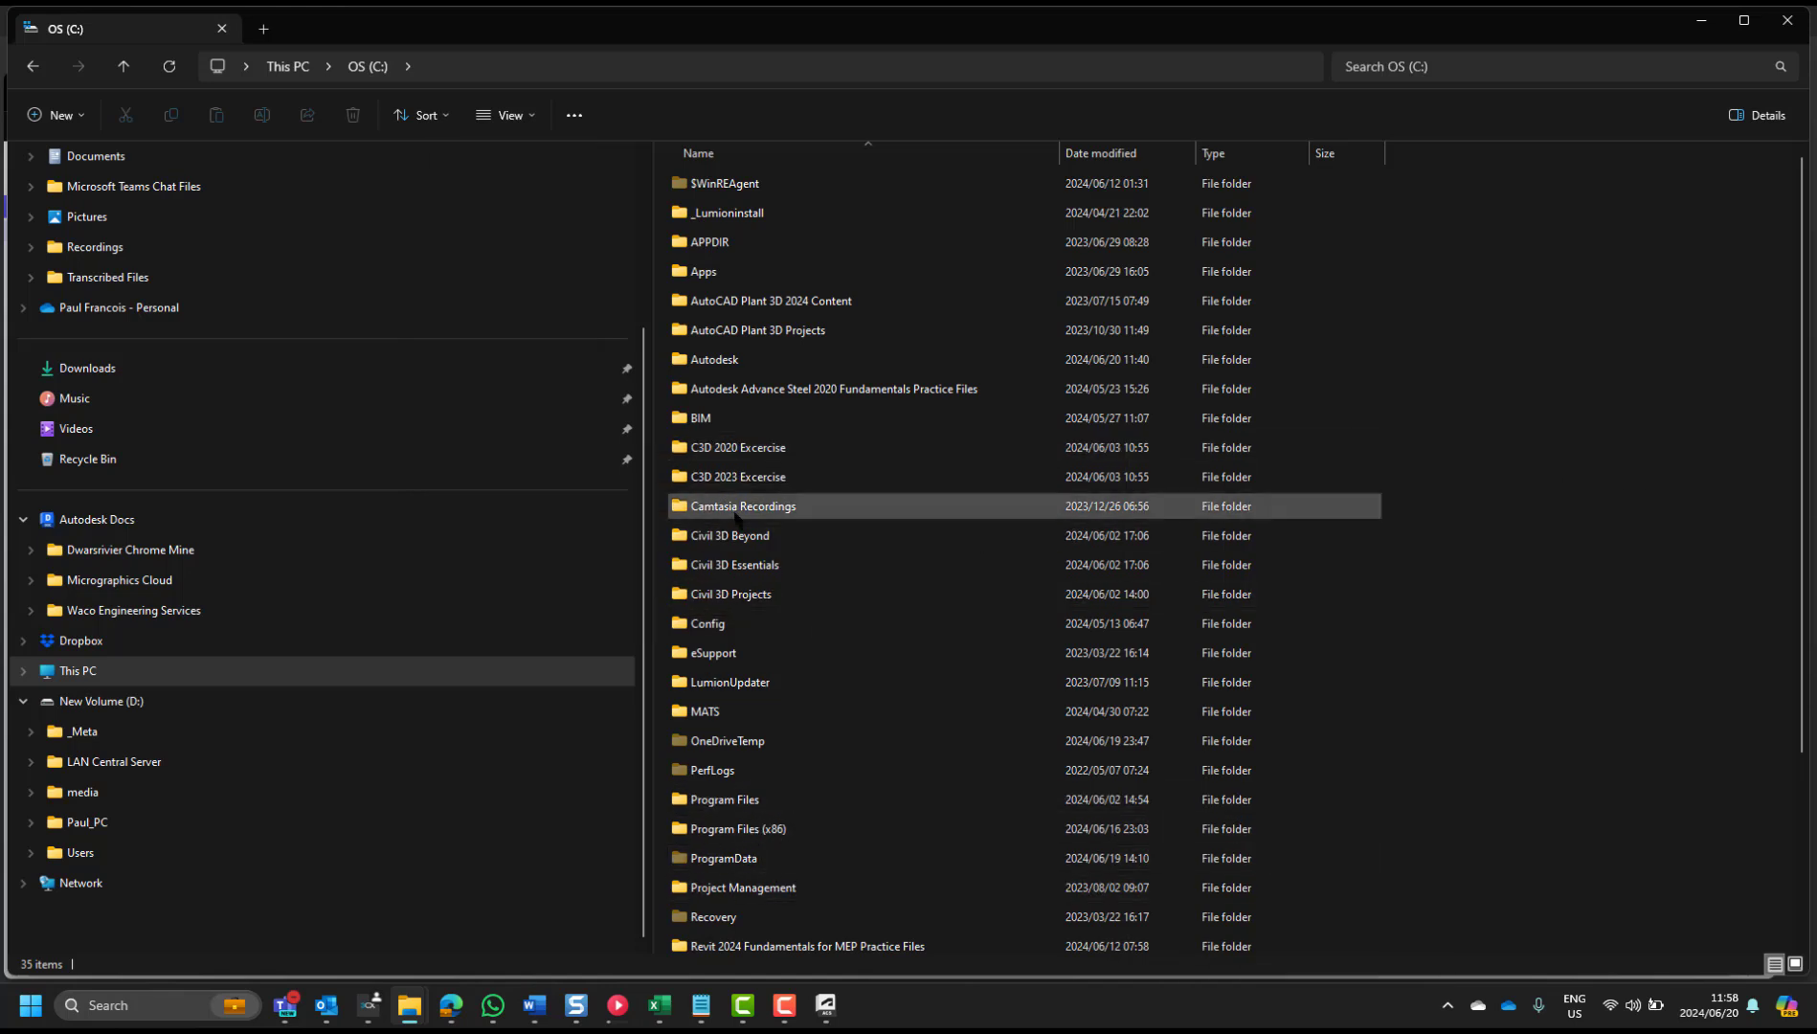
# - Open C:\ProgramData\Autodesk\RVT 2025
pyautogui.scroll(-1, 733, 598)
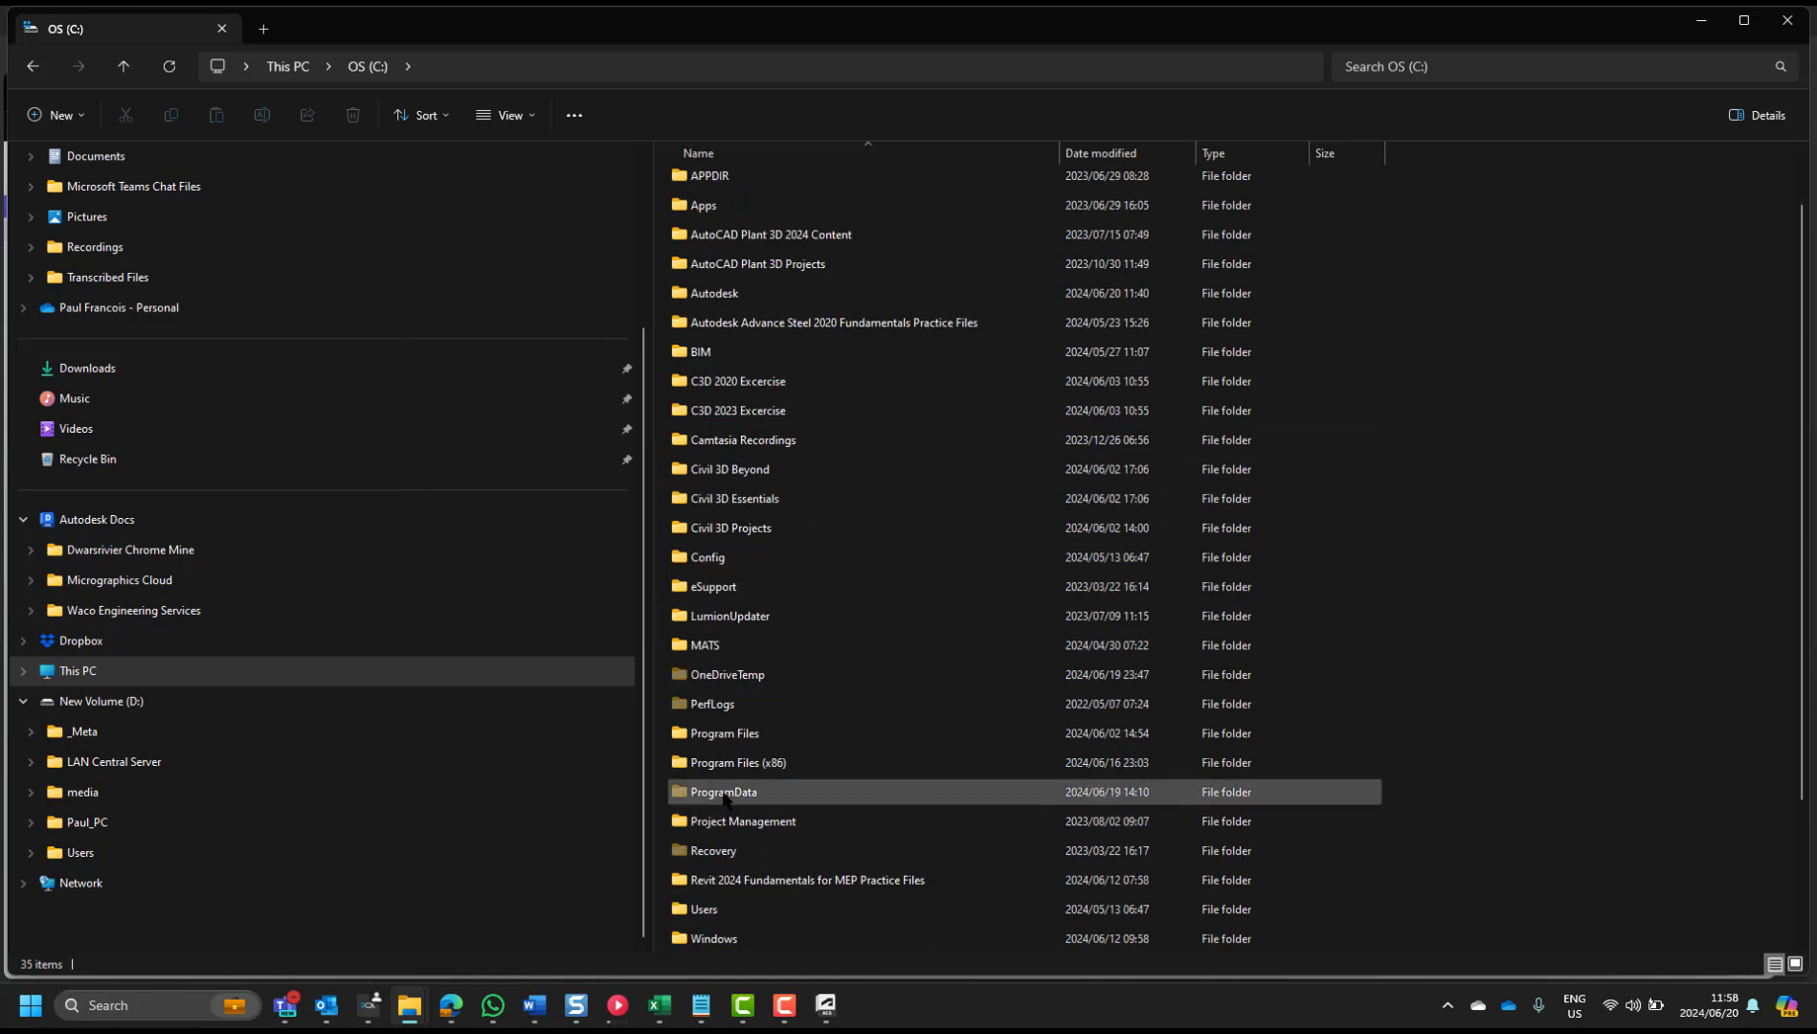
pyautogui.doubleClick(724, 794)
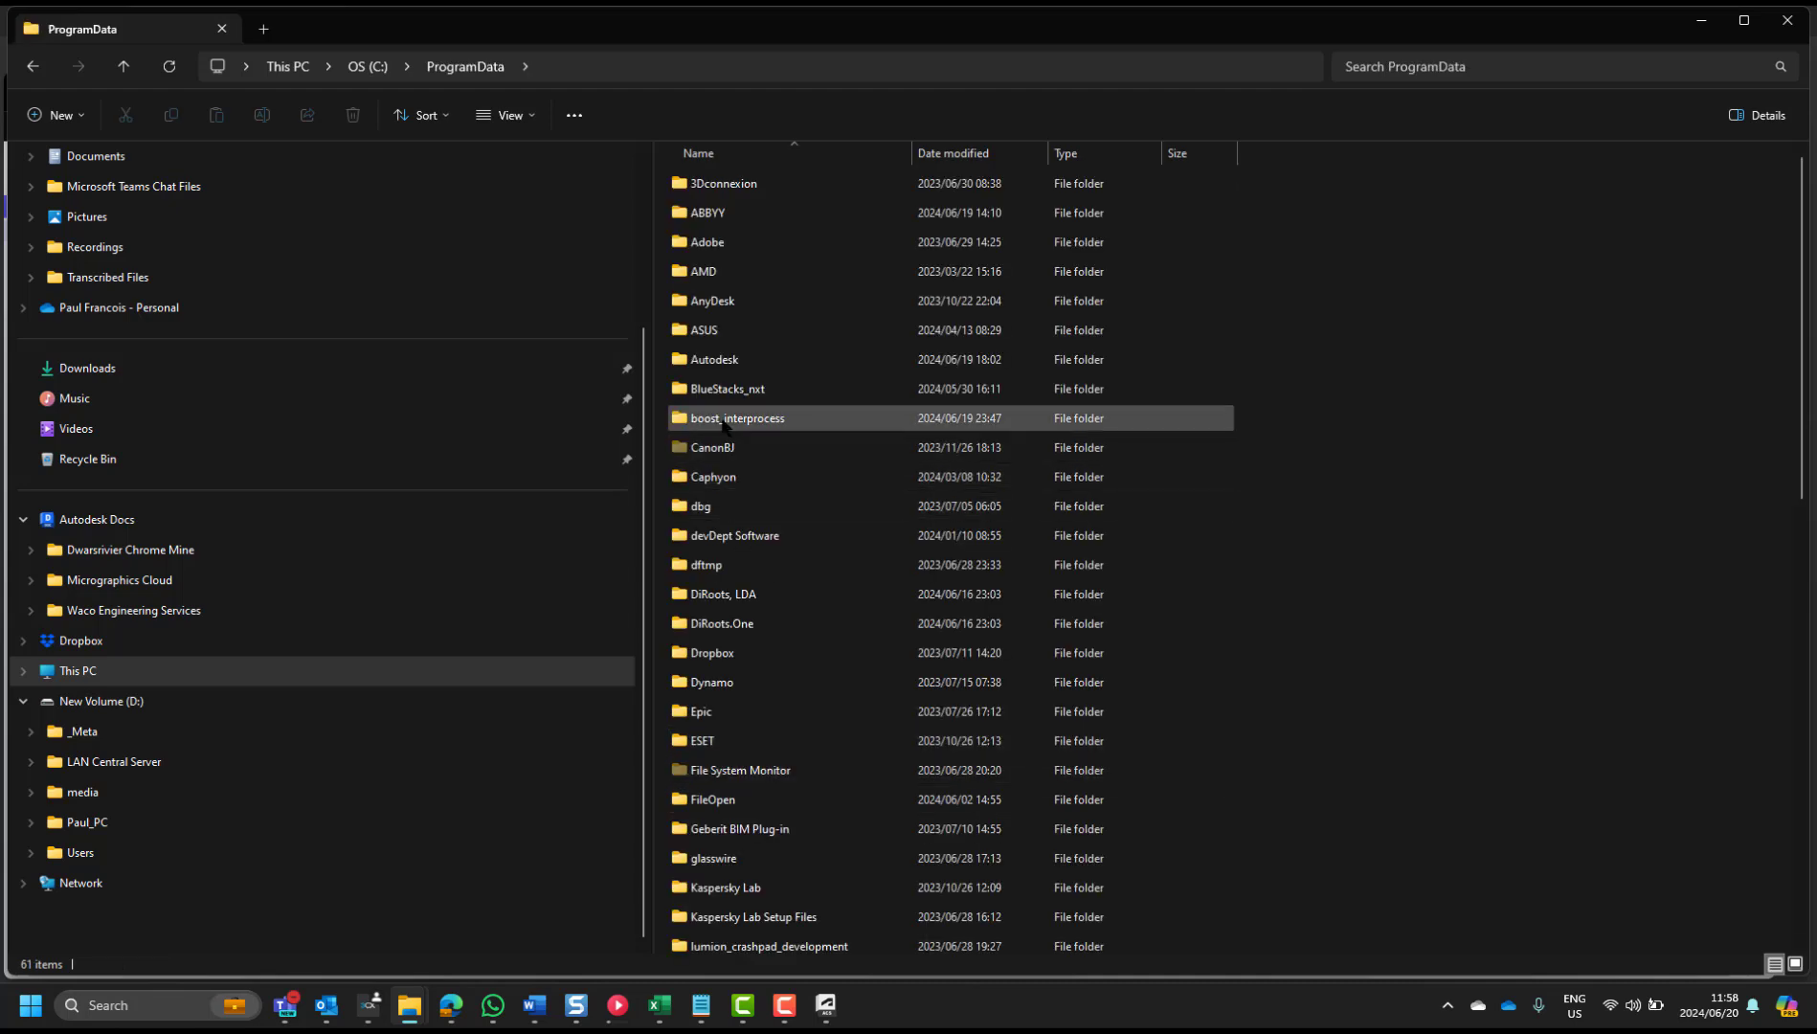
pyautogui.doubleClick(725, 360)
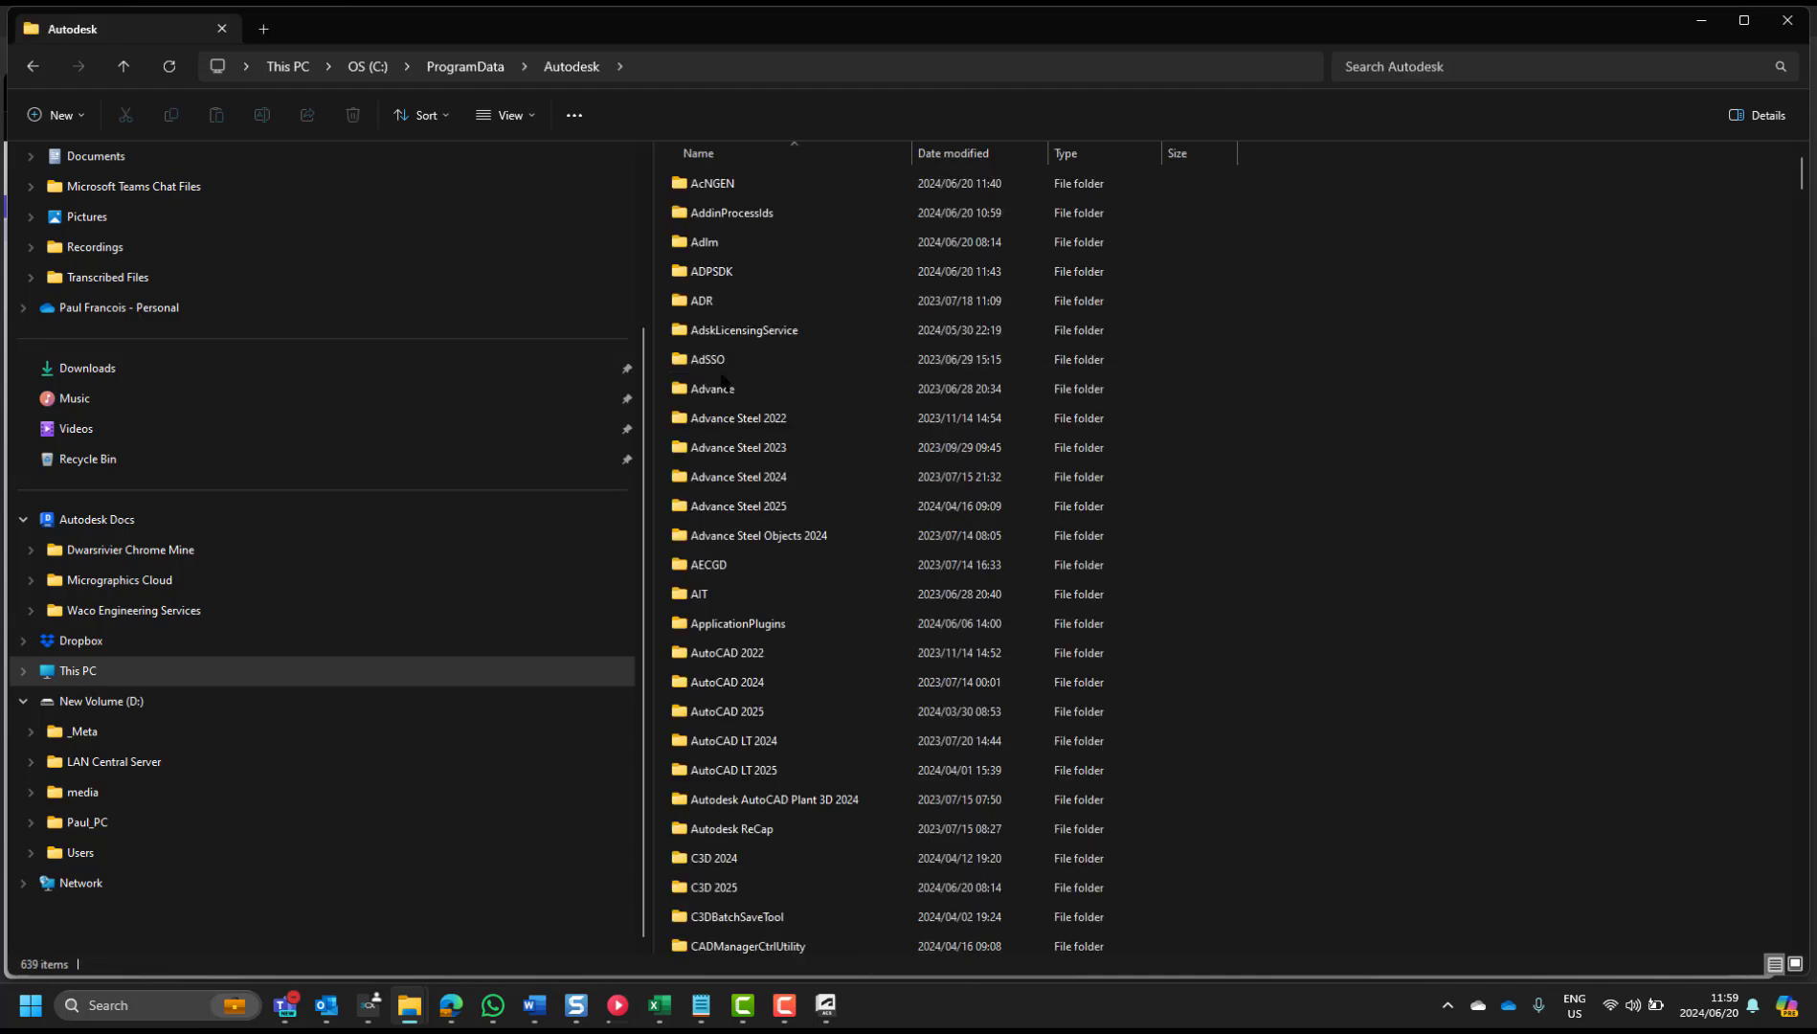
pyautogui.scroll(-20, 722, 380)
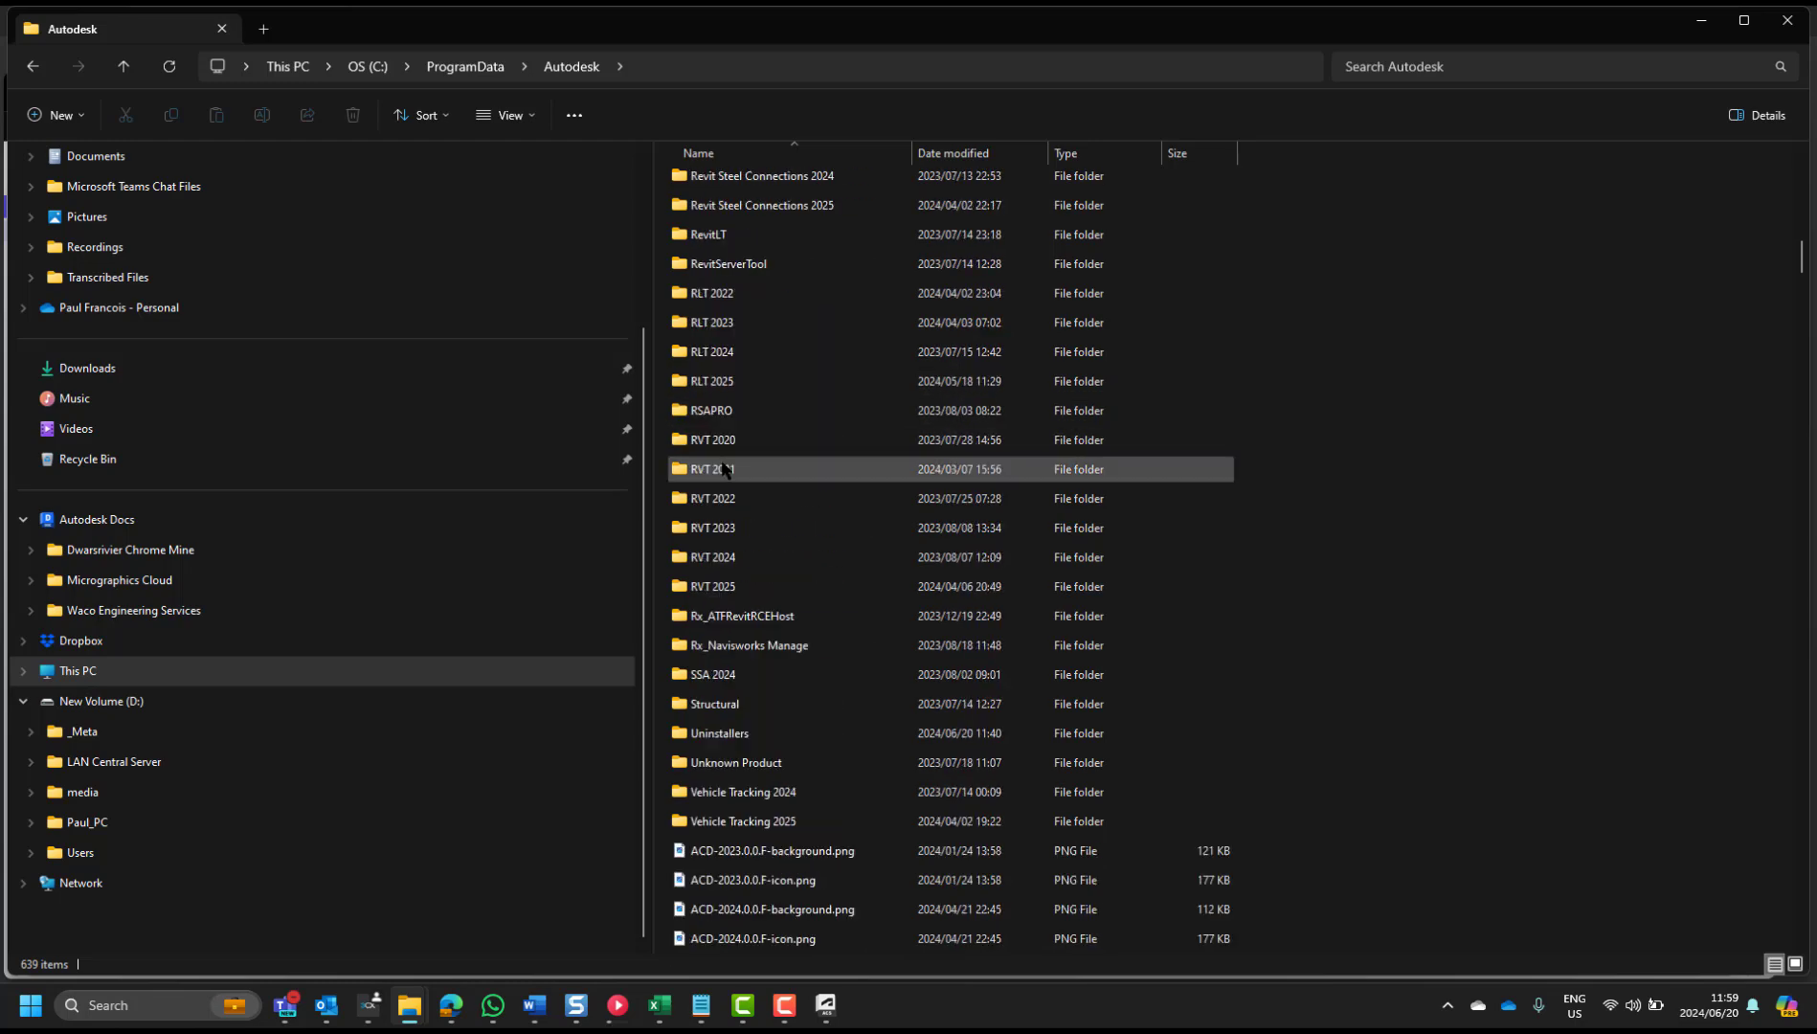
pyautogui.scroll(2, 737, 517)
pyautogui.click(729, 567)
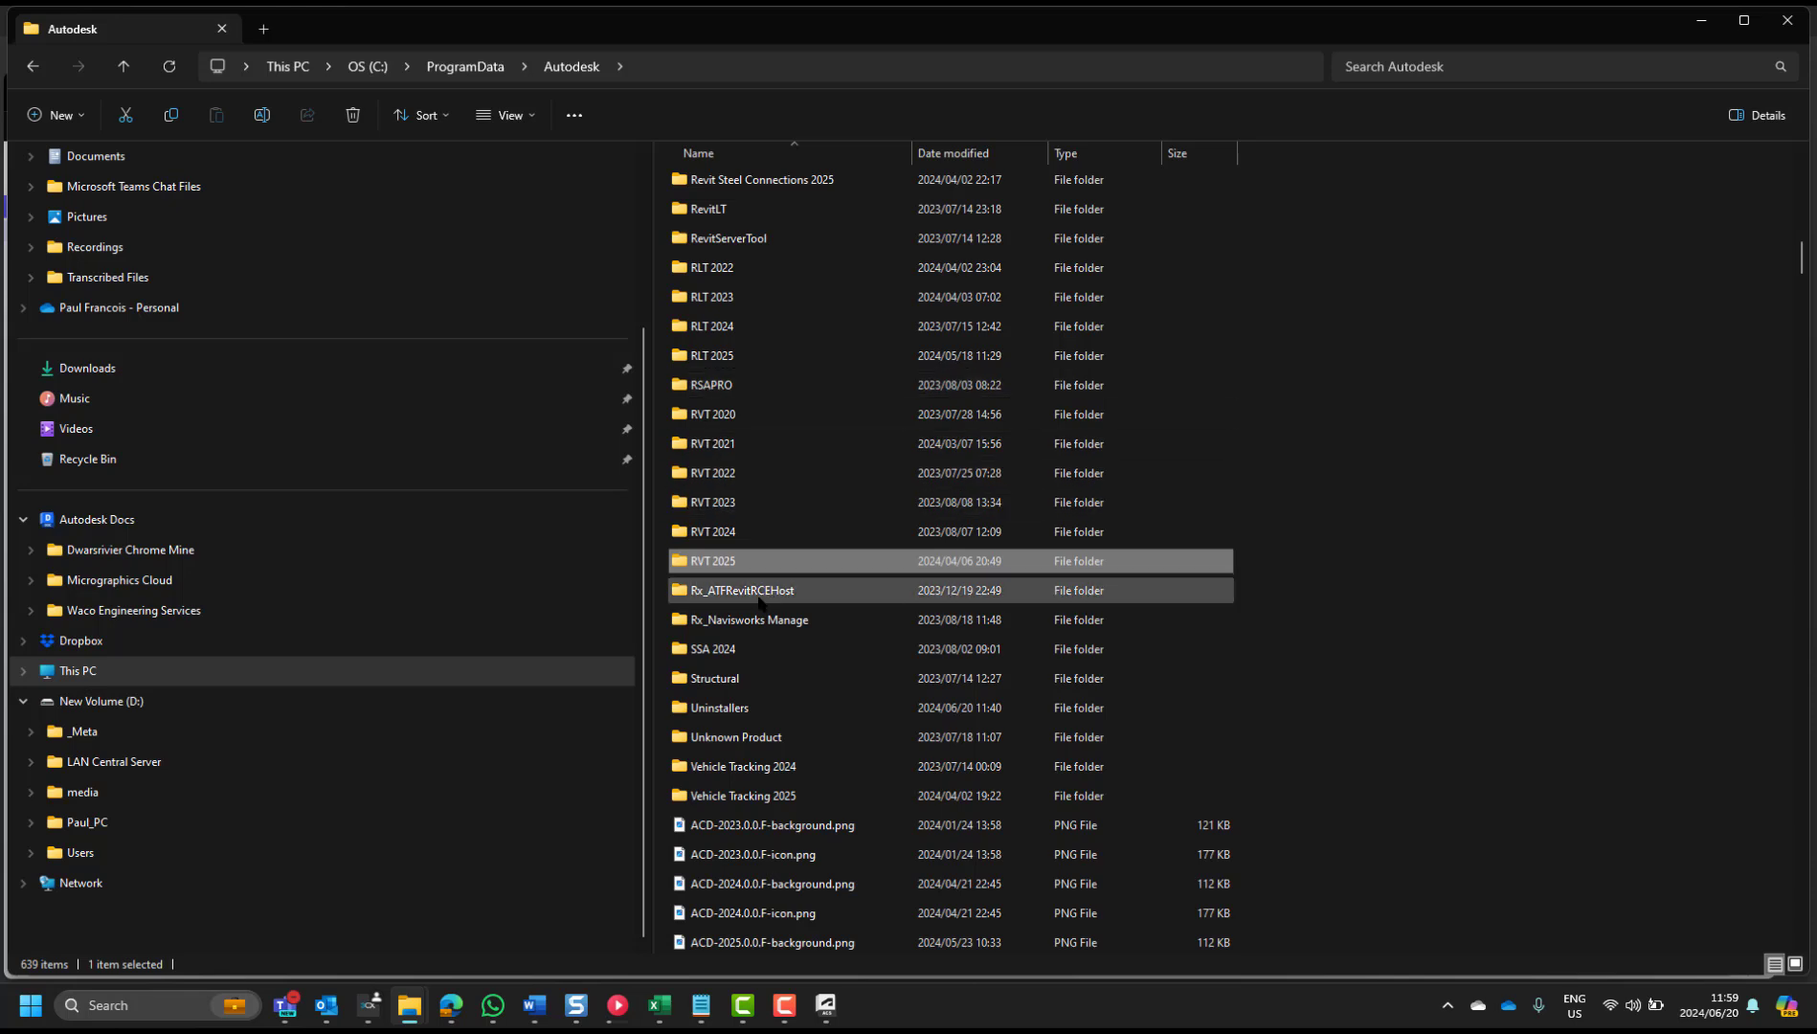
pyautogui.doubleClick(729, 567)
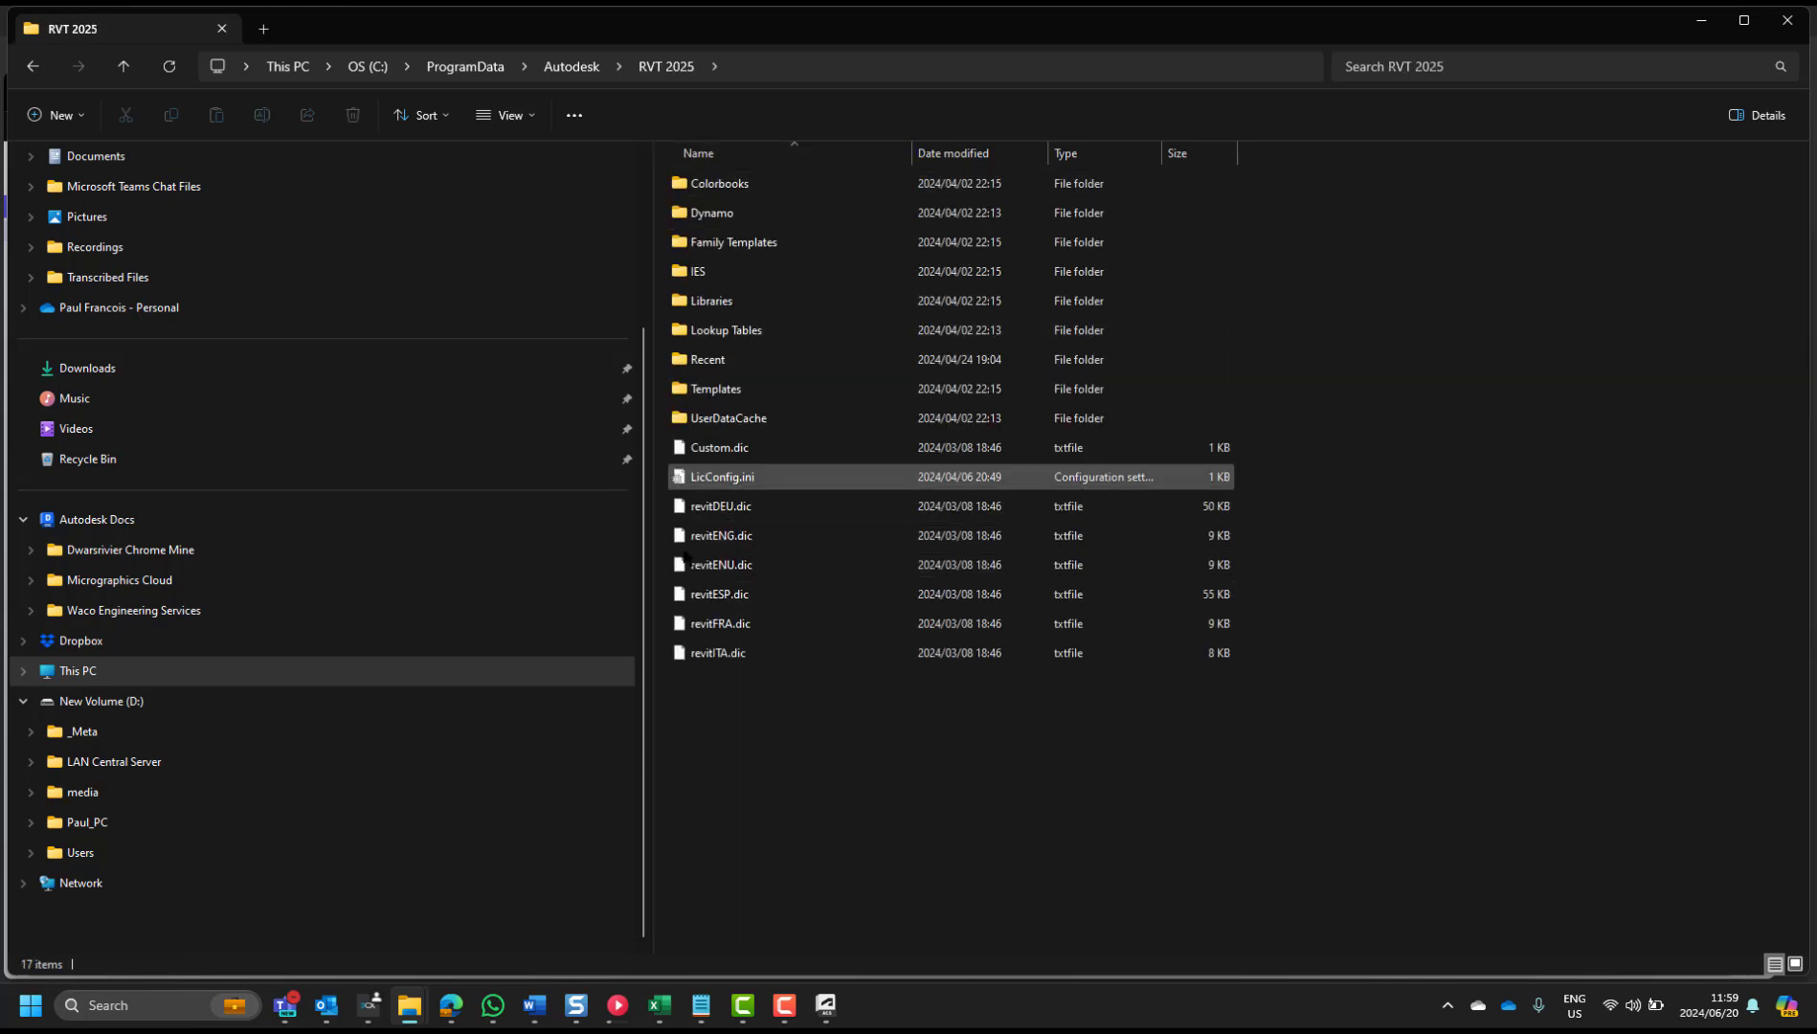
# - Browse Libraries > English > UK > Electrical > MEP > Connectors to see the connector families
pyautogui.click(711, 302)
pyautogui.doubleClick(709, 302)
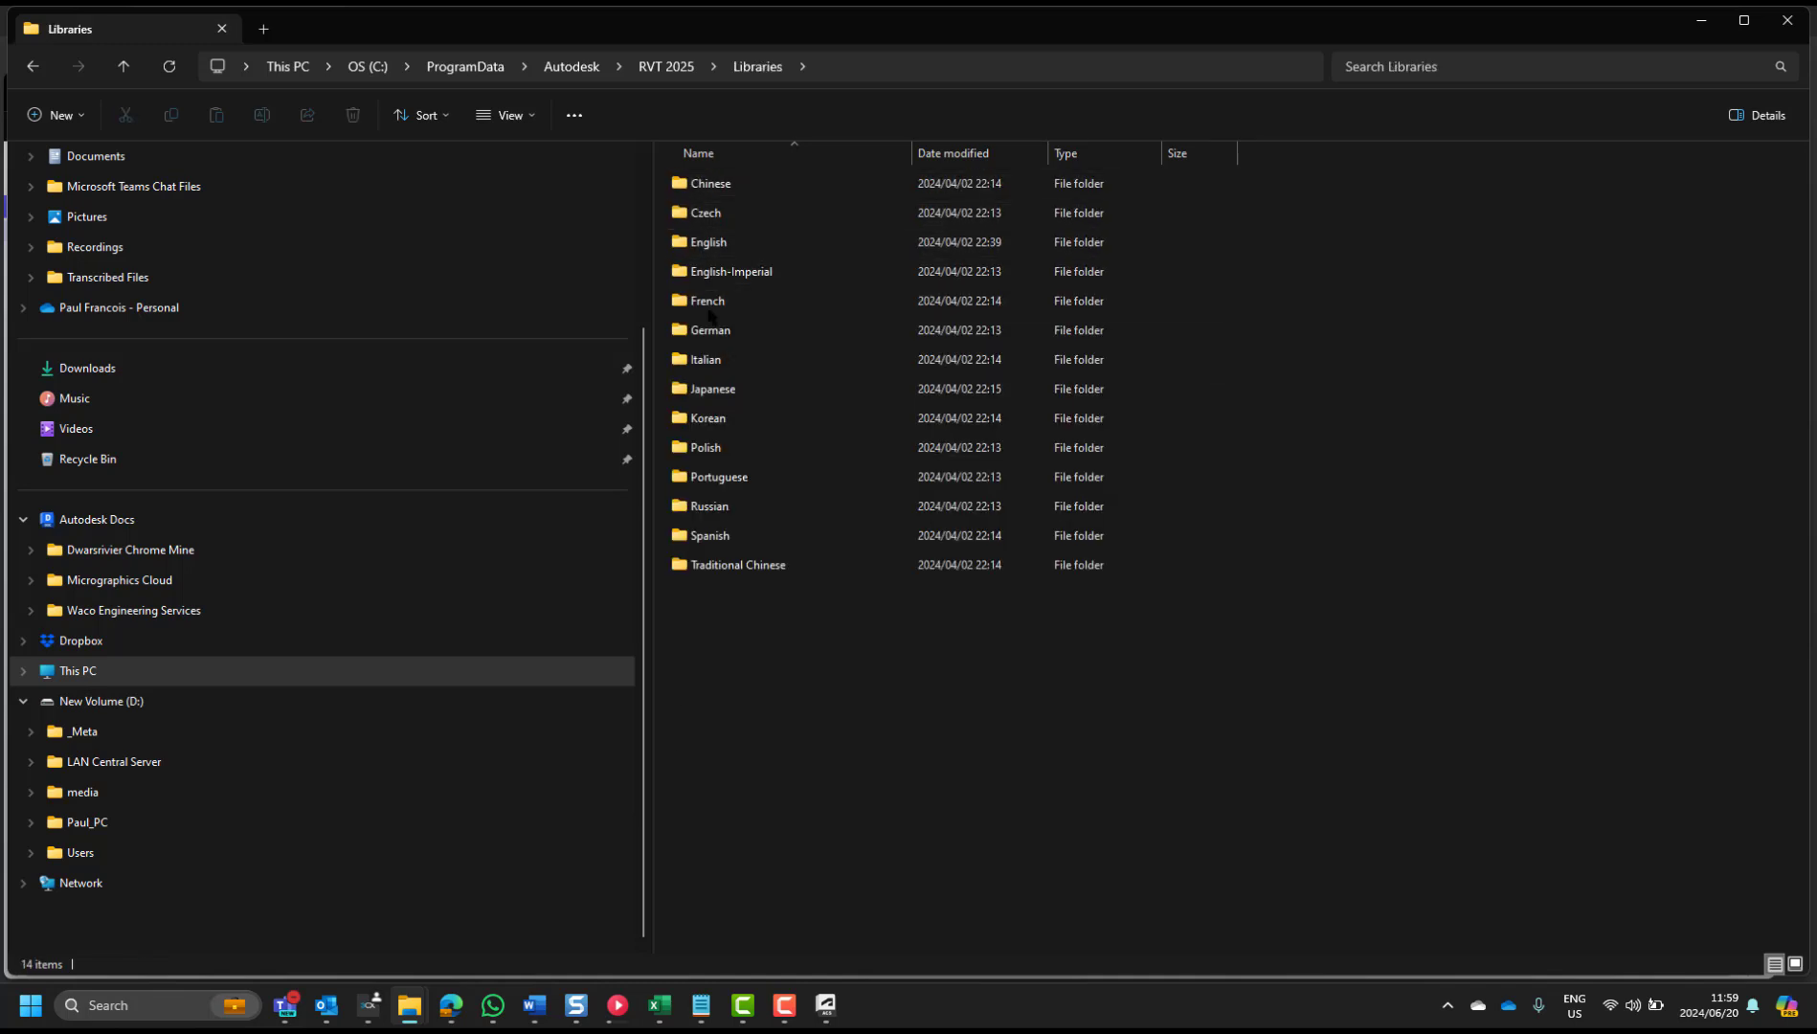
pyautogui.doubleClick(713, 244)
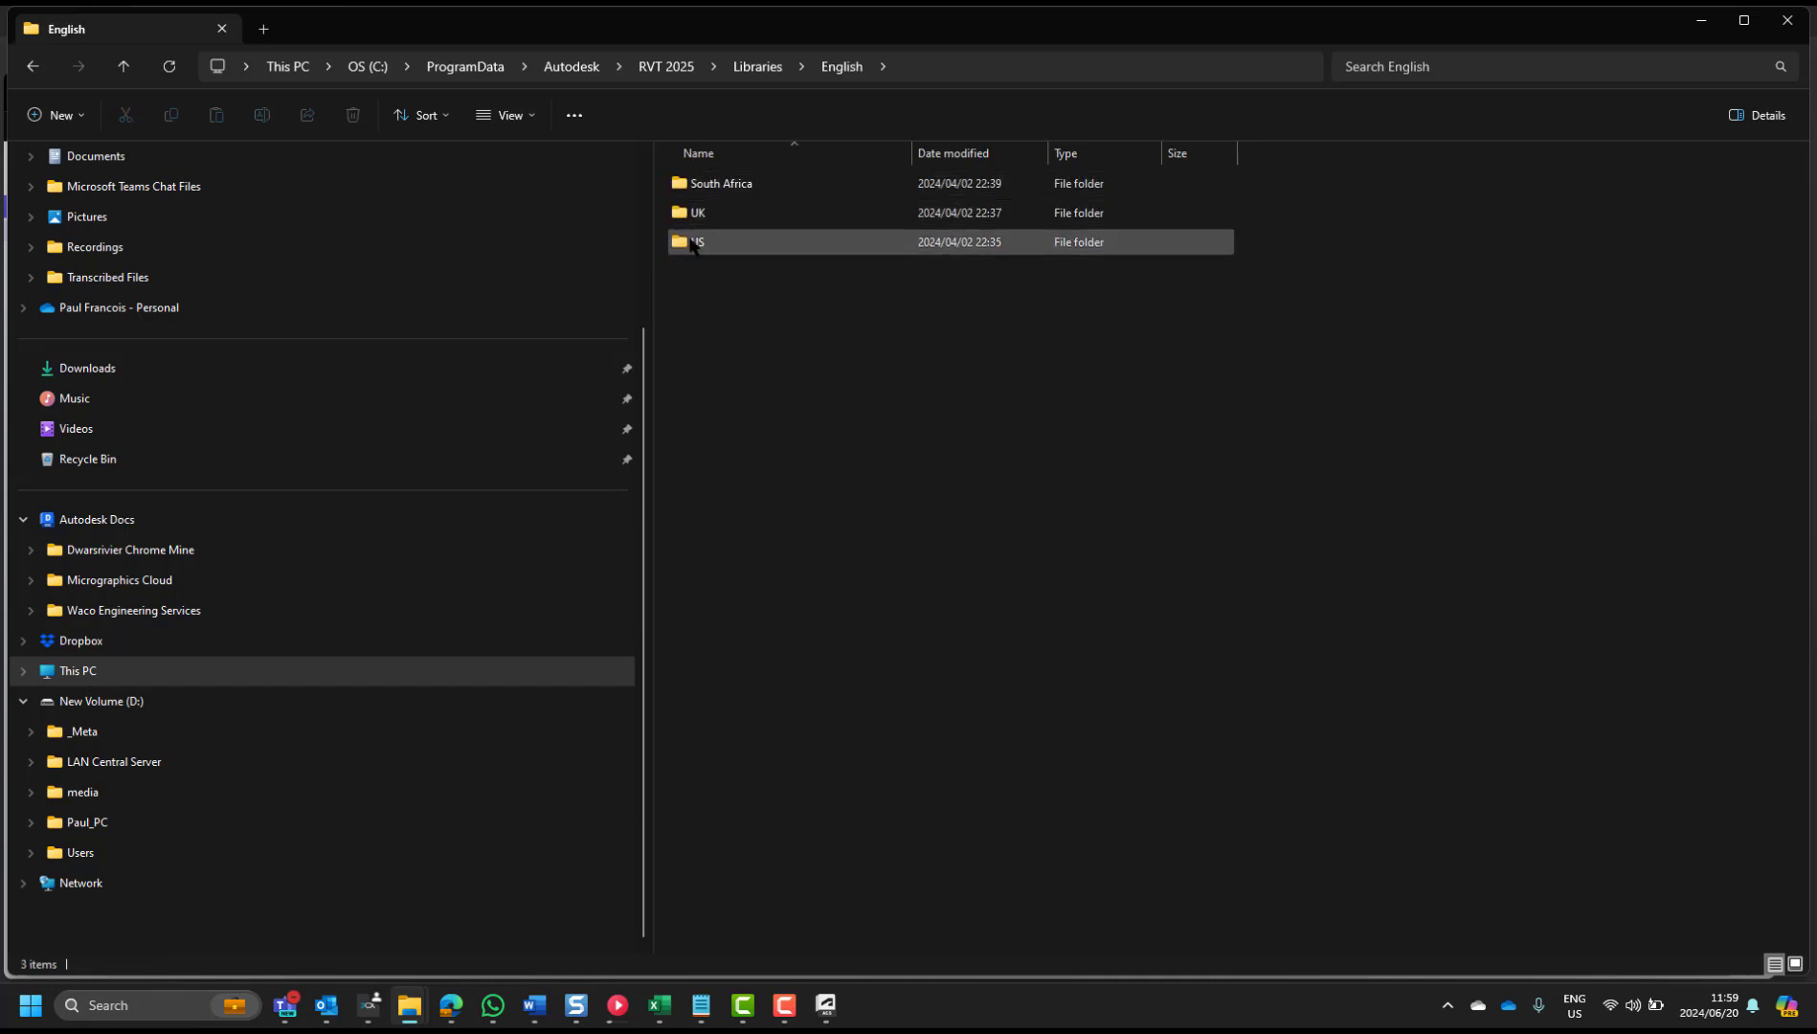
pyautogui.doubleClick(698, 212)
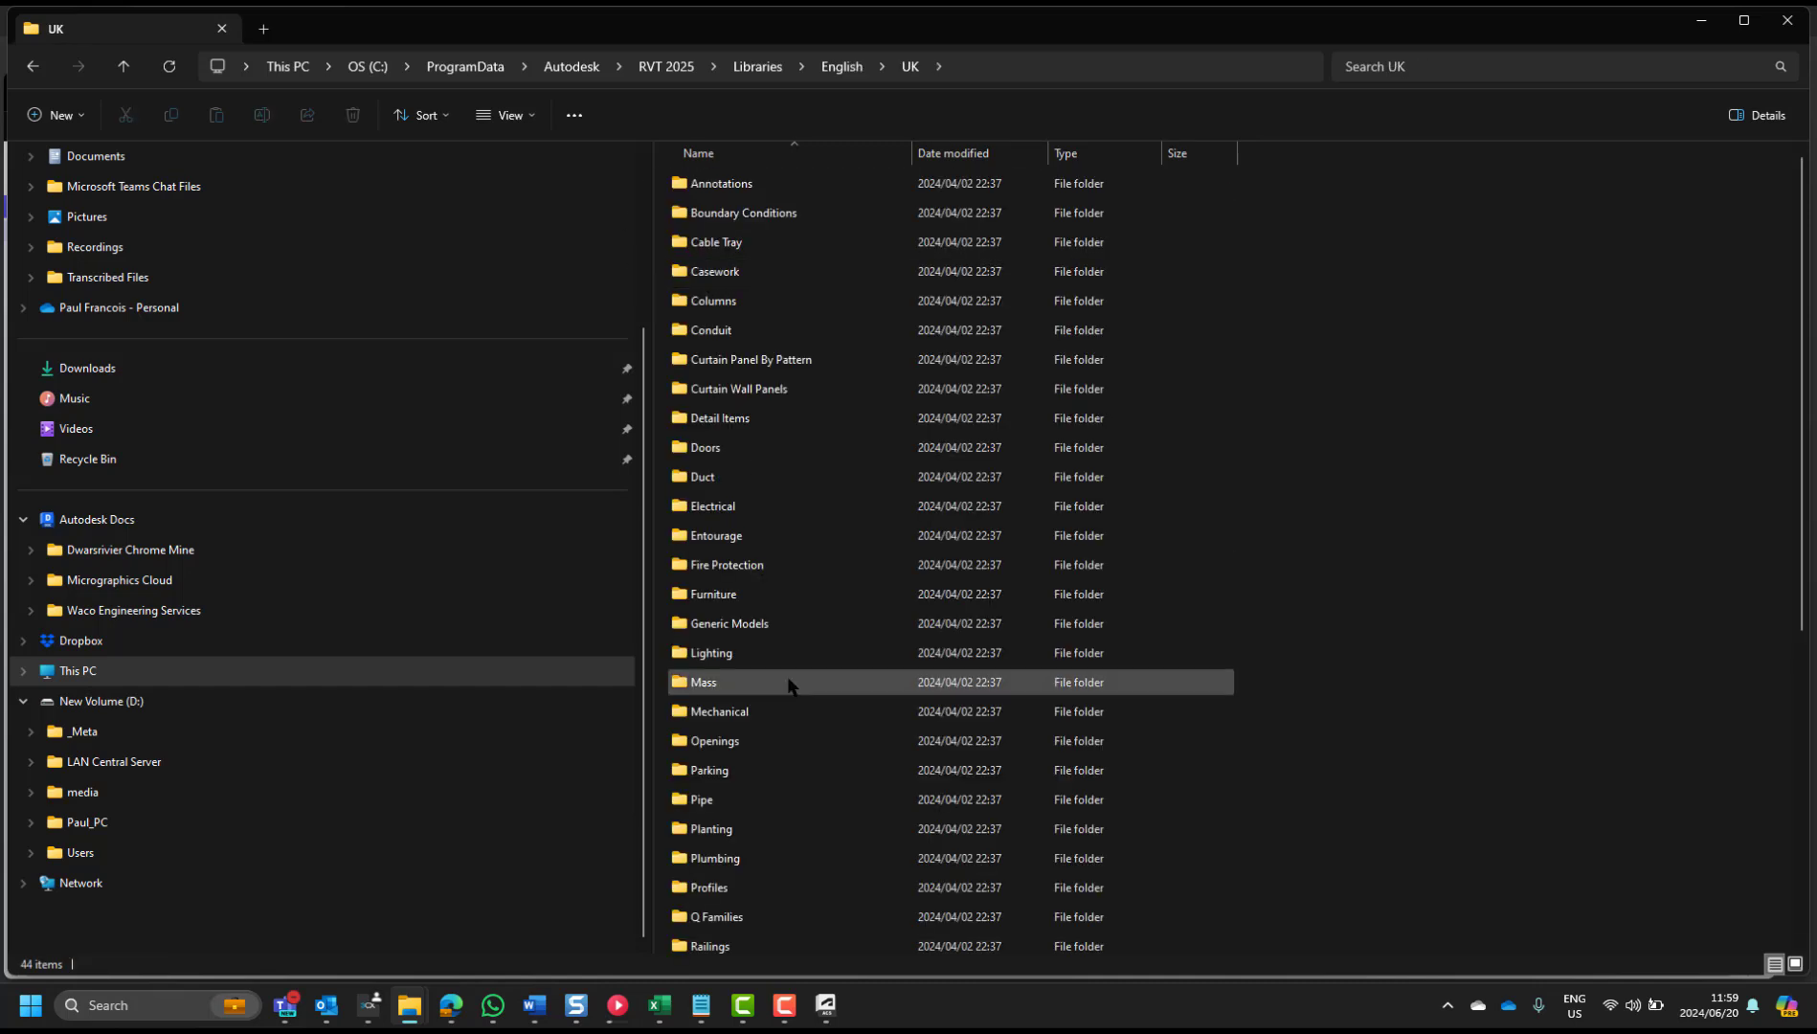
pyautogui.doubleClick(735, 507)
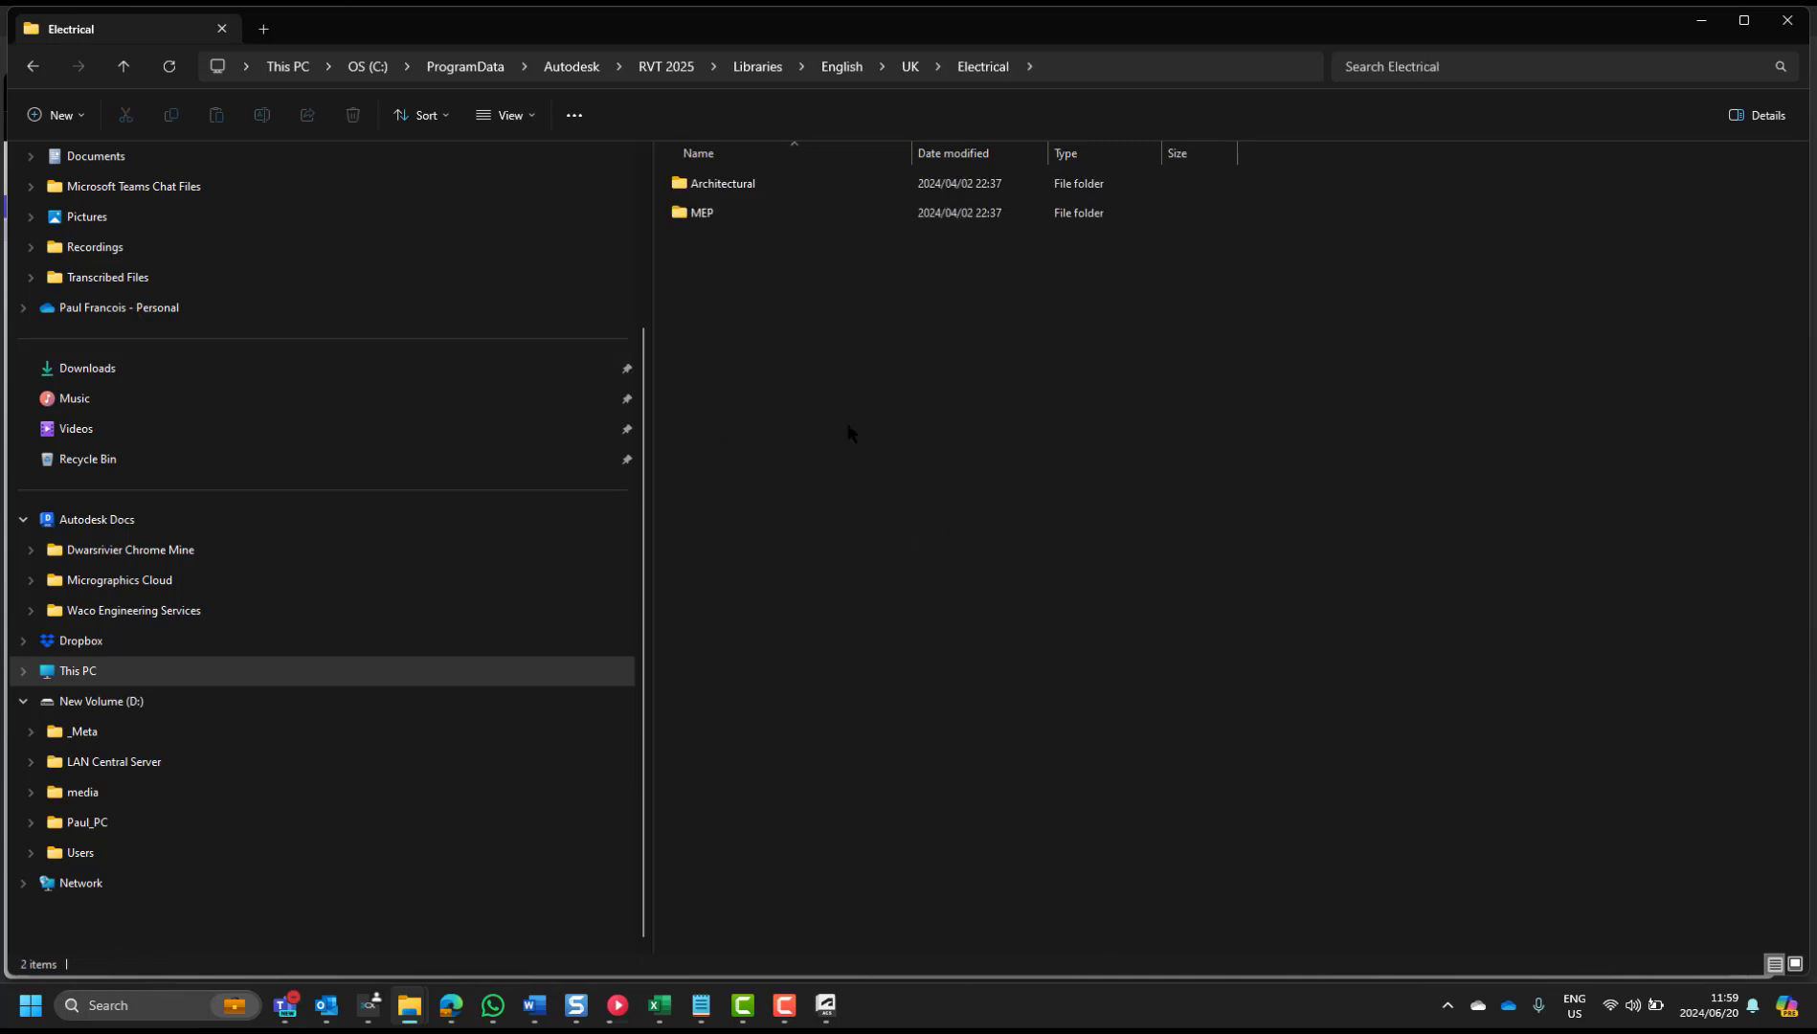
pyautogui.click(718, 214)
pyautogui.doubleClick(718, 218)
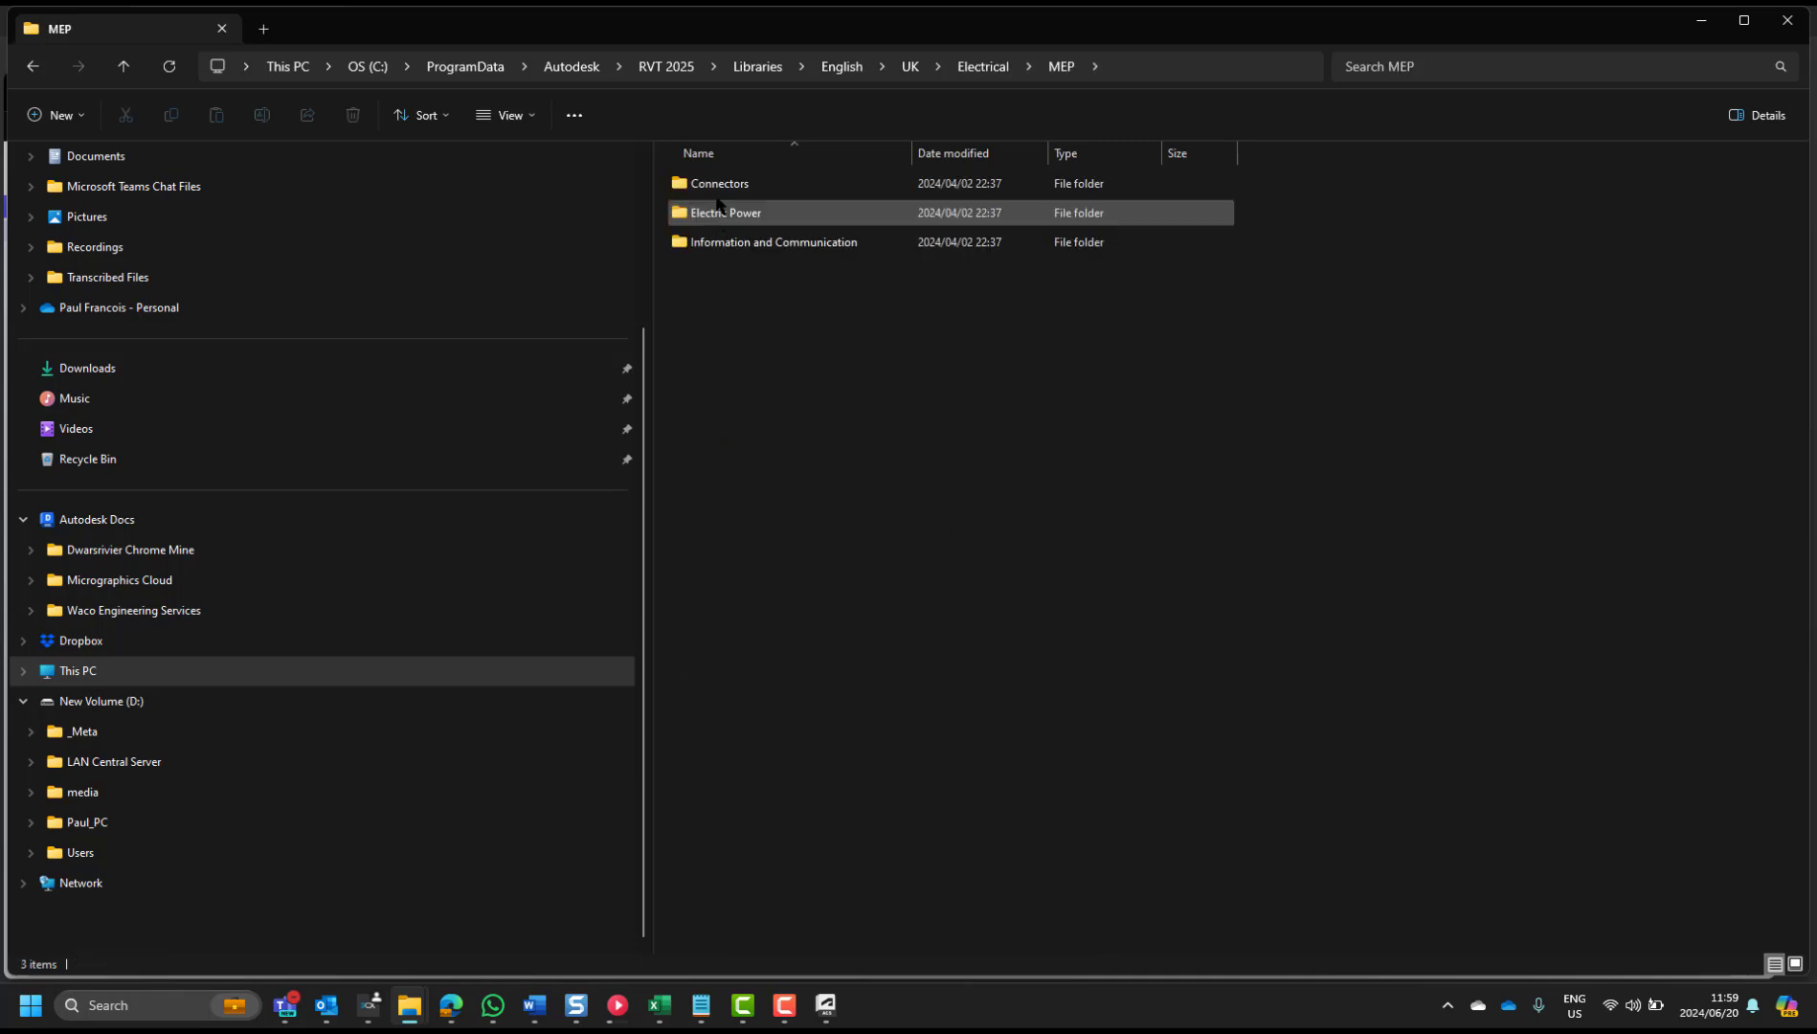
pyautogui.click(728, 183)
pyautogui.doubleClick(727, 183)
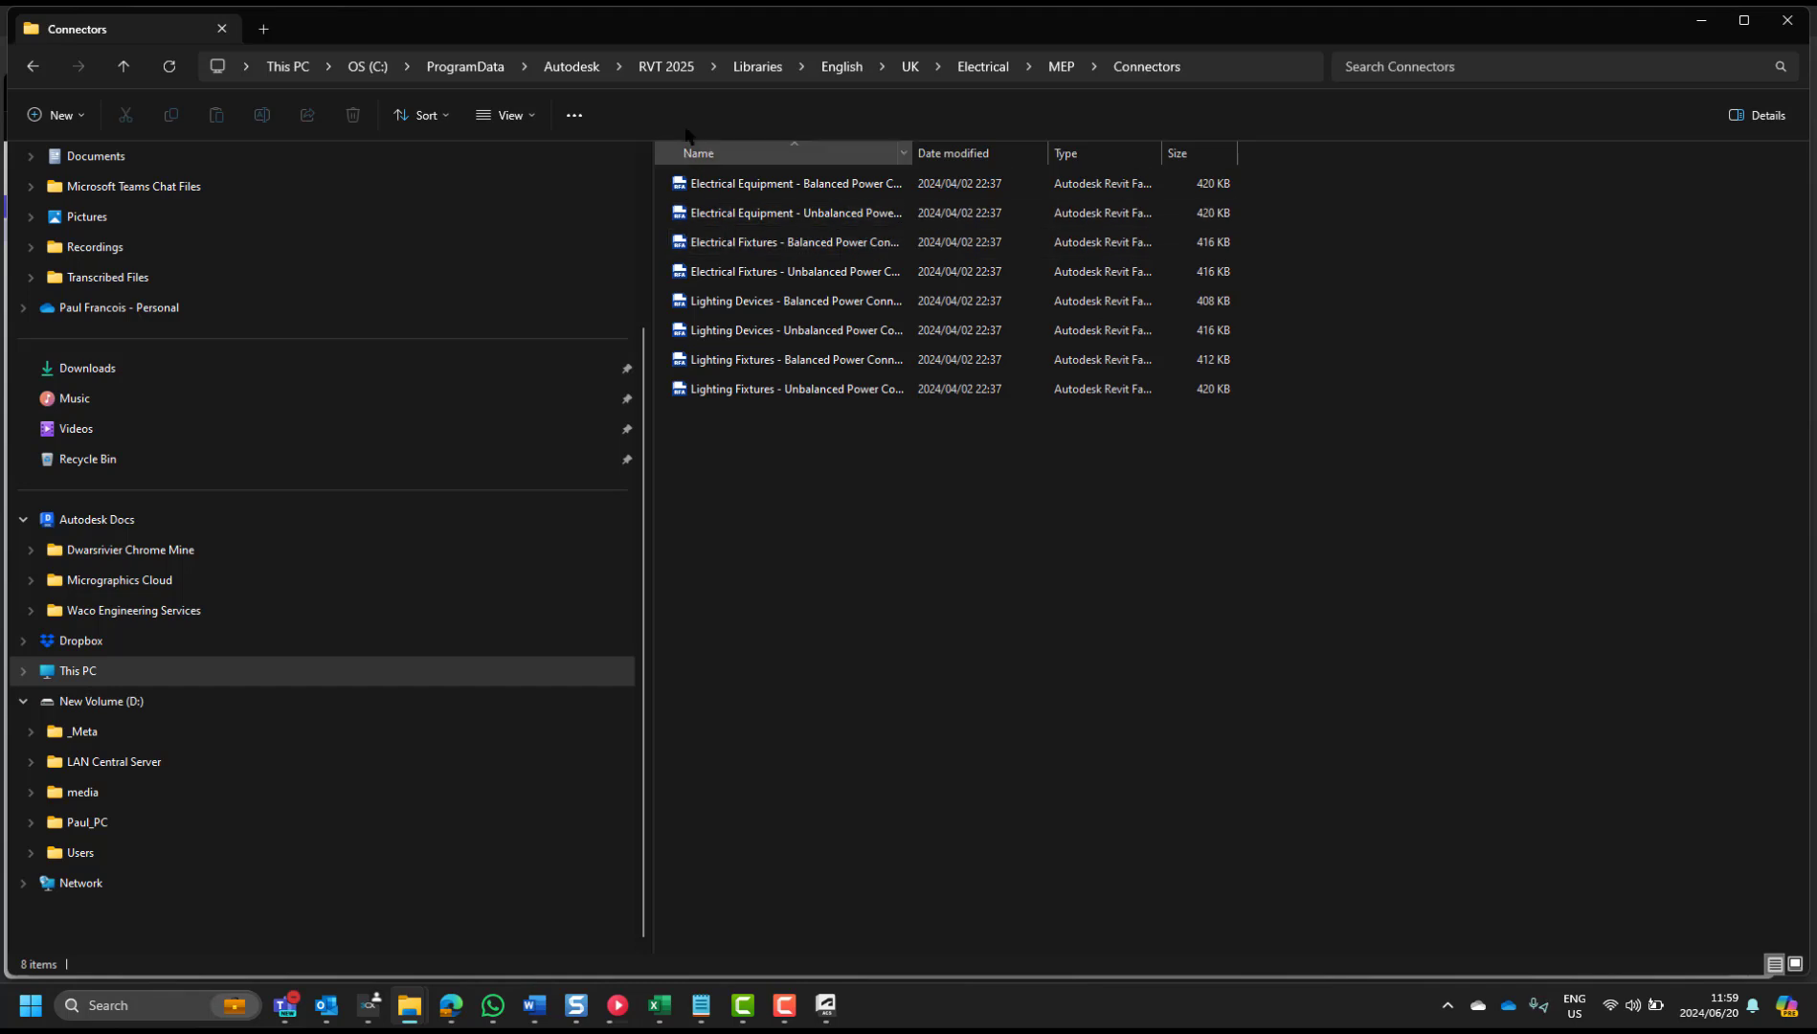
# - Go back up to RVT 2025 and open its Templates folder
pyautogui.click(677, 69)
pyautogui.doubleClick(711, 398)
pyautogui.scroll(-1, 705, 435)
pyautogui.scroll(1, 704, 436)
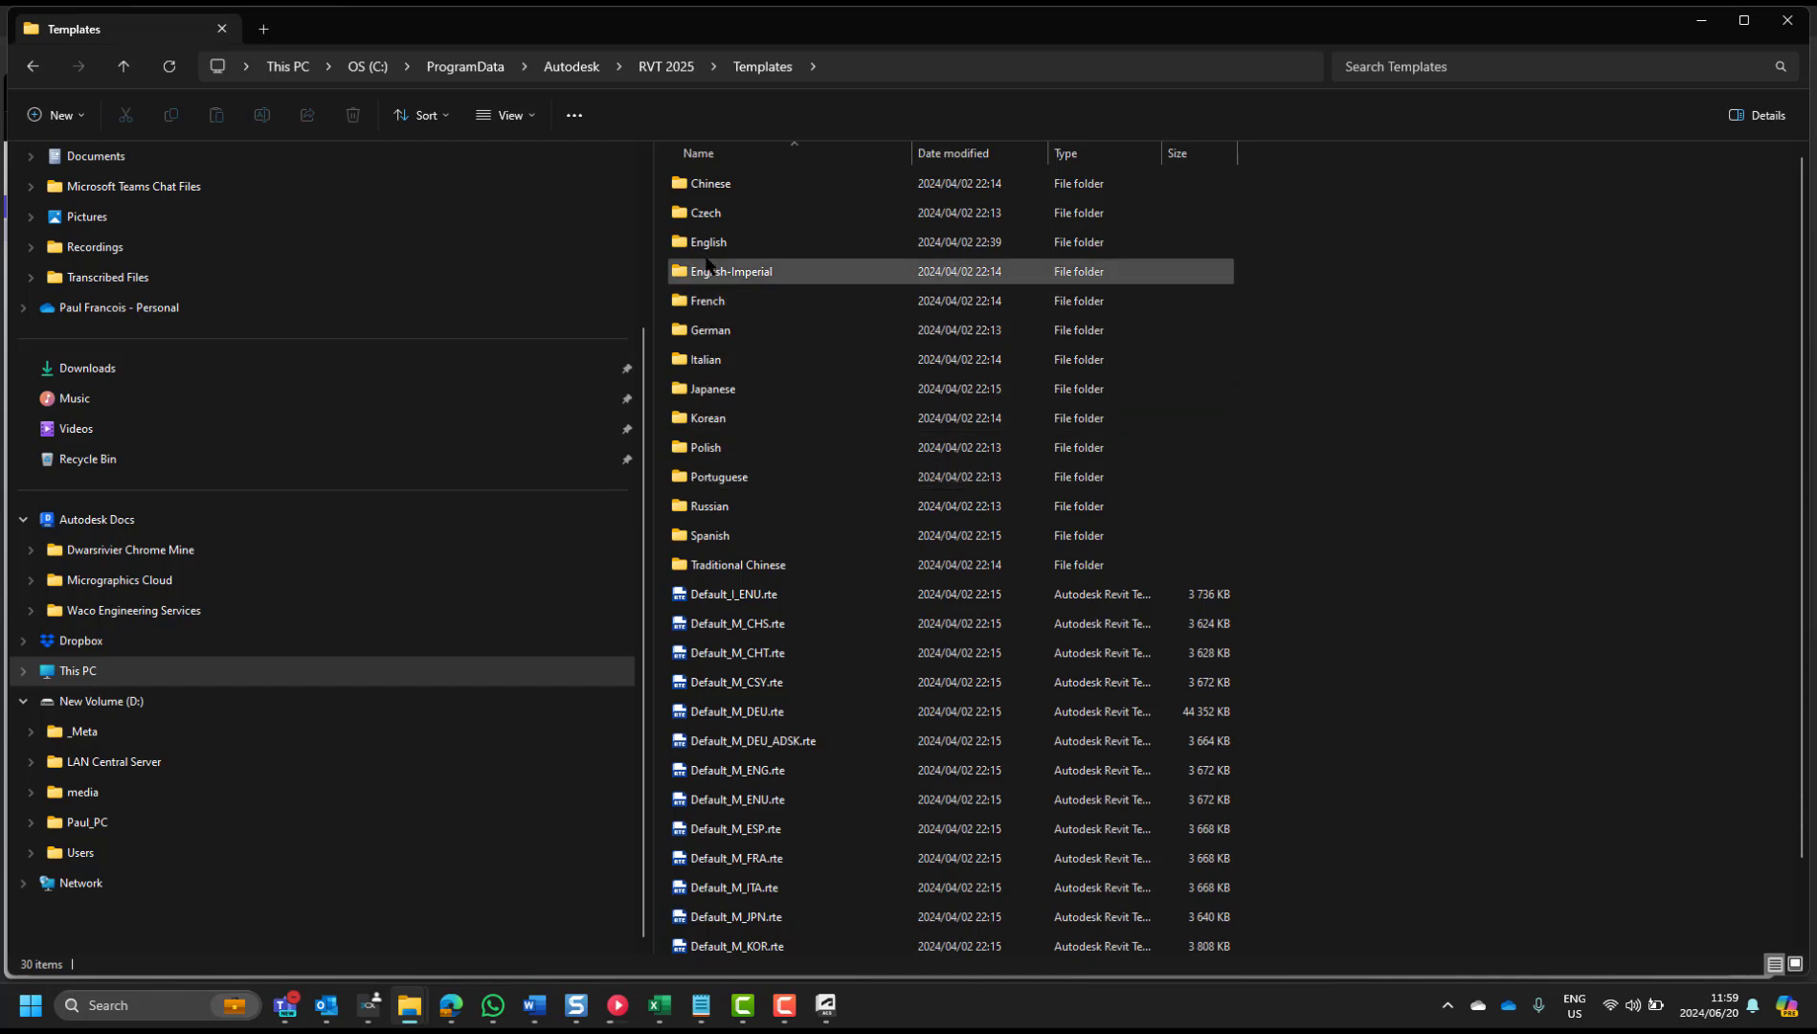
# - Select Structural Analysis-DefaultZAFENU.rte in English > South Africa templates, then return to RVT 2025
pyautogui.doubleClick(710, 242)
pyautogui.doubleClick(721, 189)
pyautogui.click(759, 191)
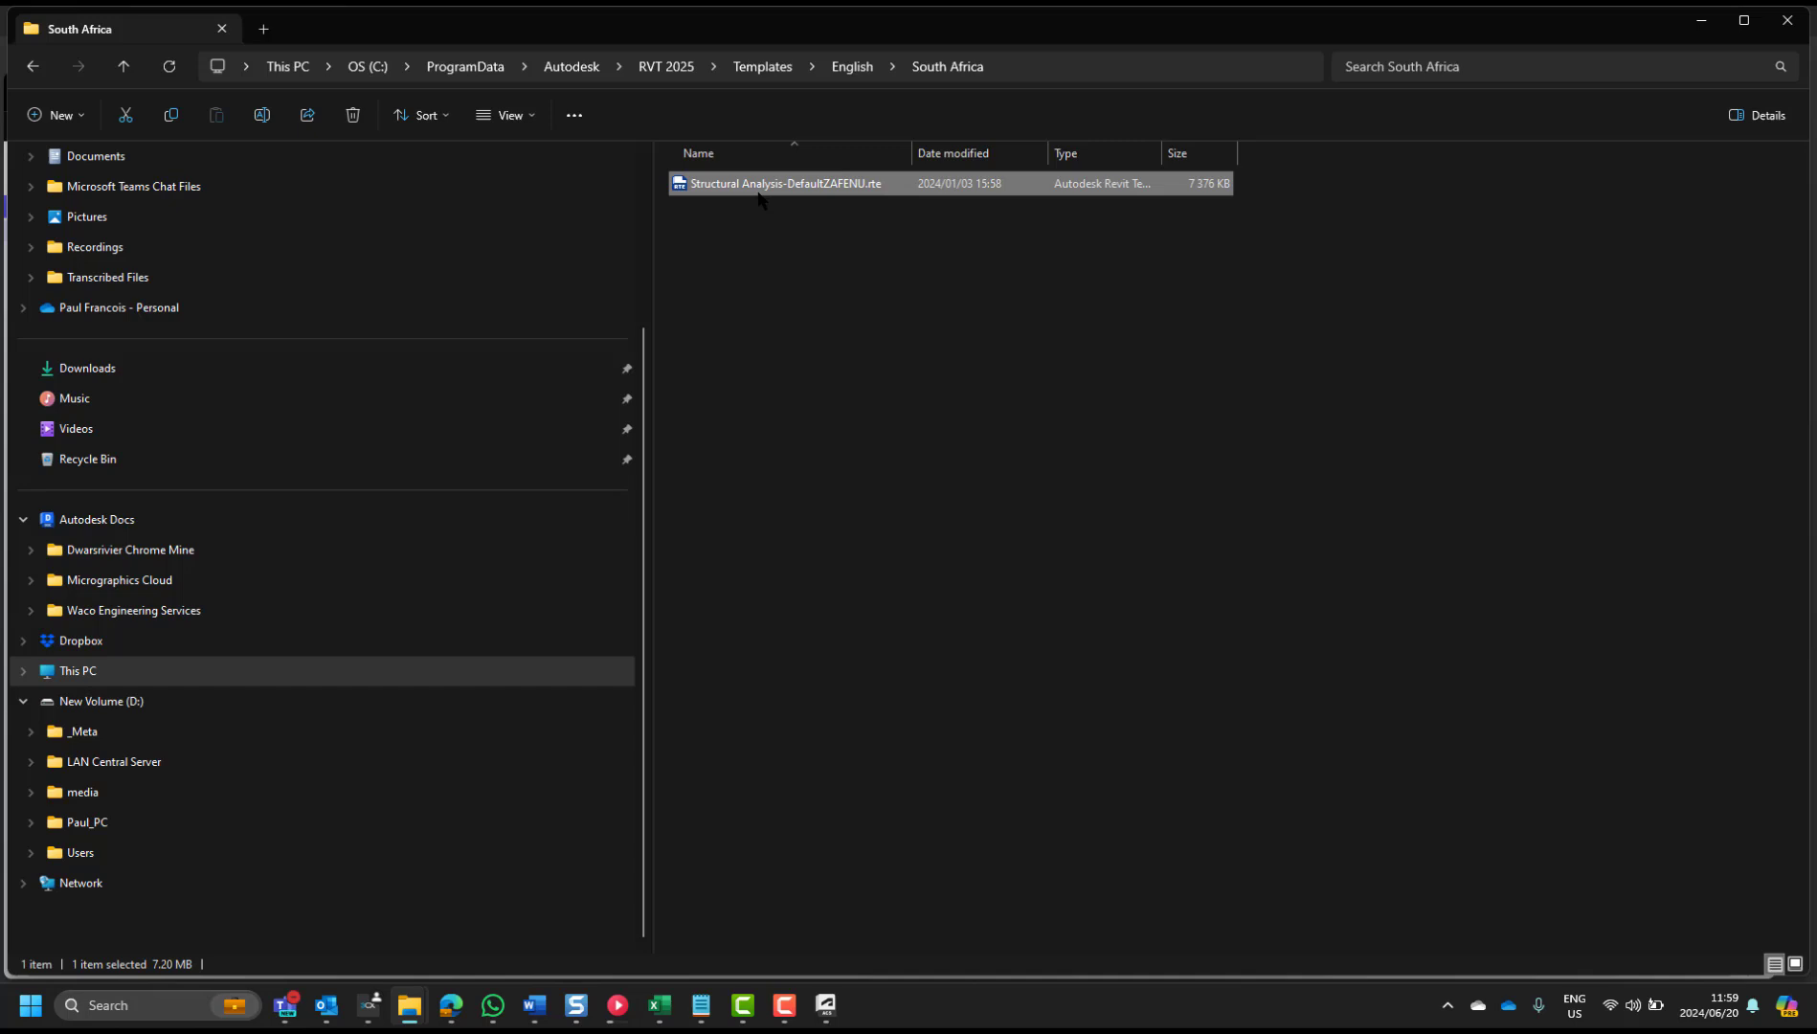
pyautogui.click(670, 68)
# - Browse the South African steel structural column families under Libraries > English > South Africa > Structural Columns
pyautogui.doubleClick(724, 306)
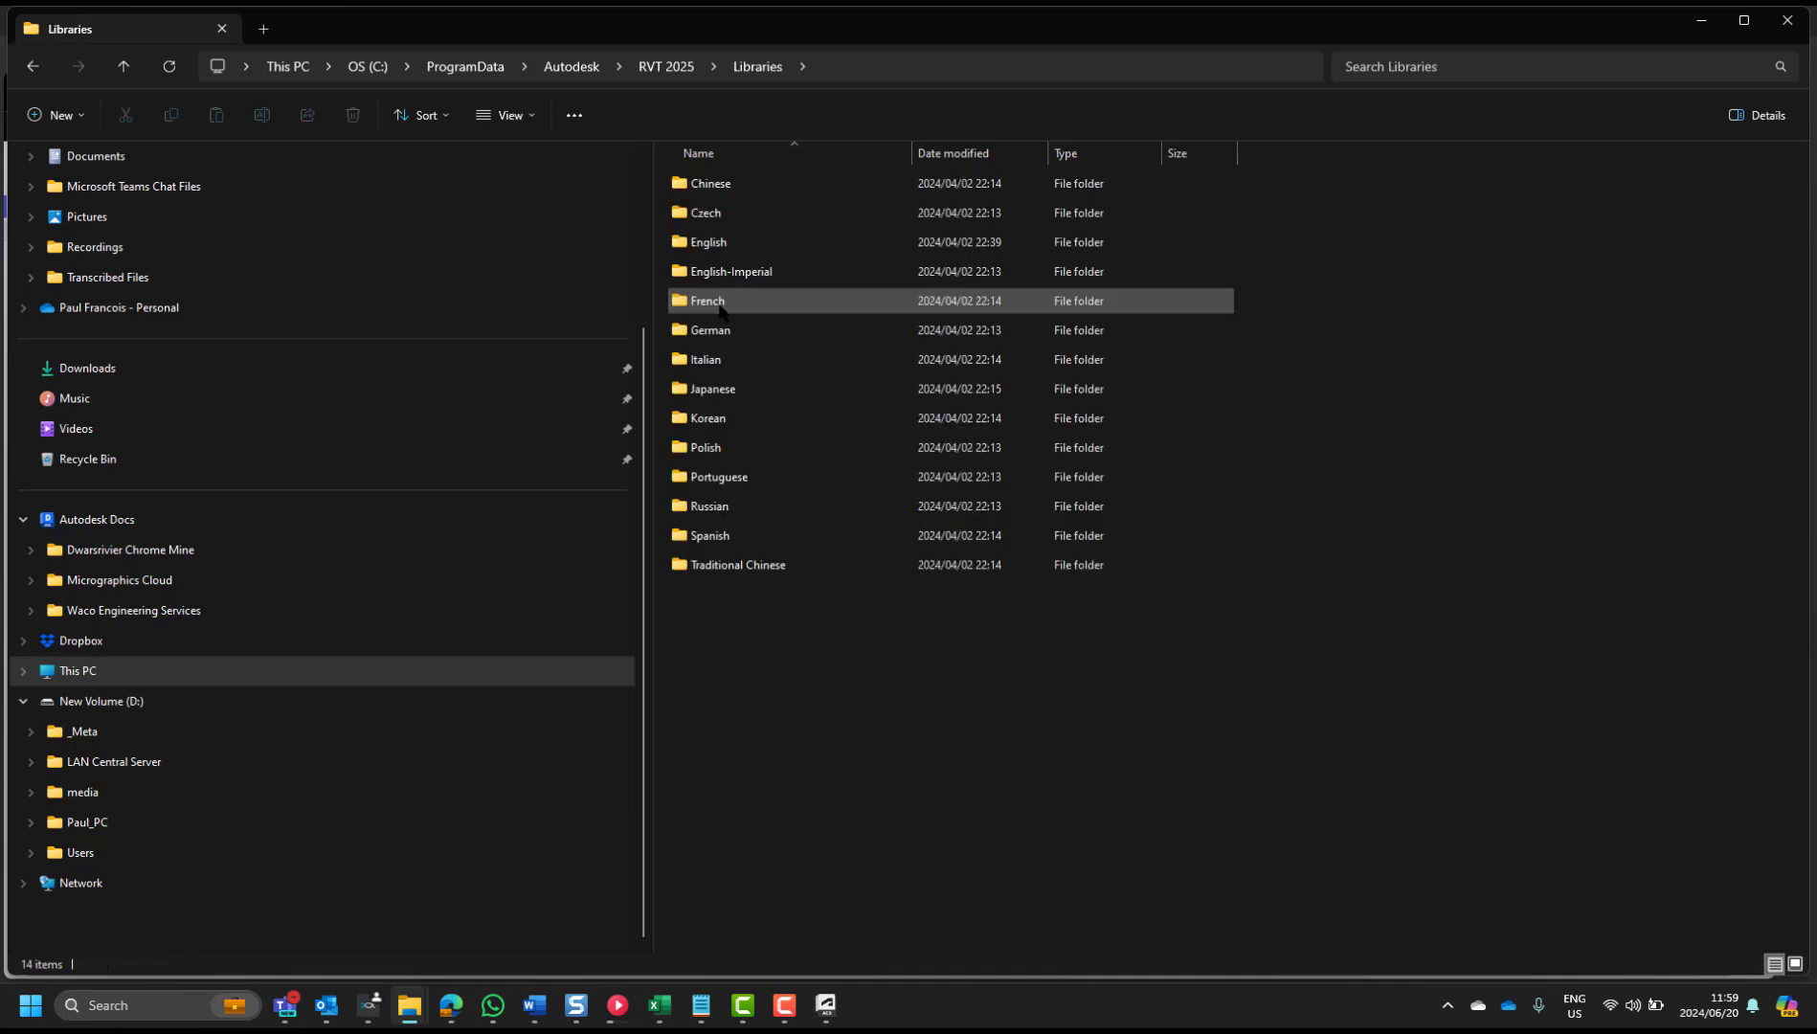
pyautogui.doubleClick(733, 245)
pyautogui.doubleClick(706, 185)
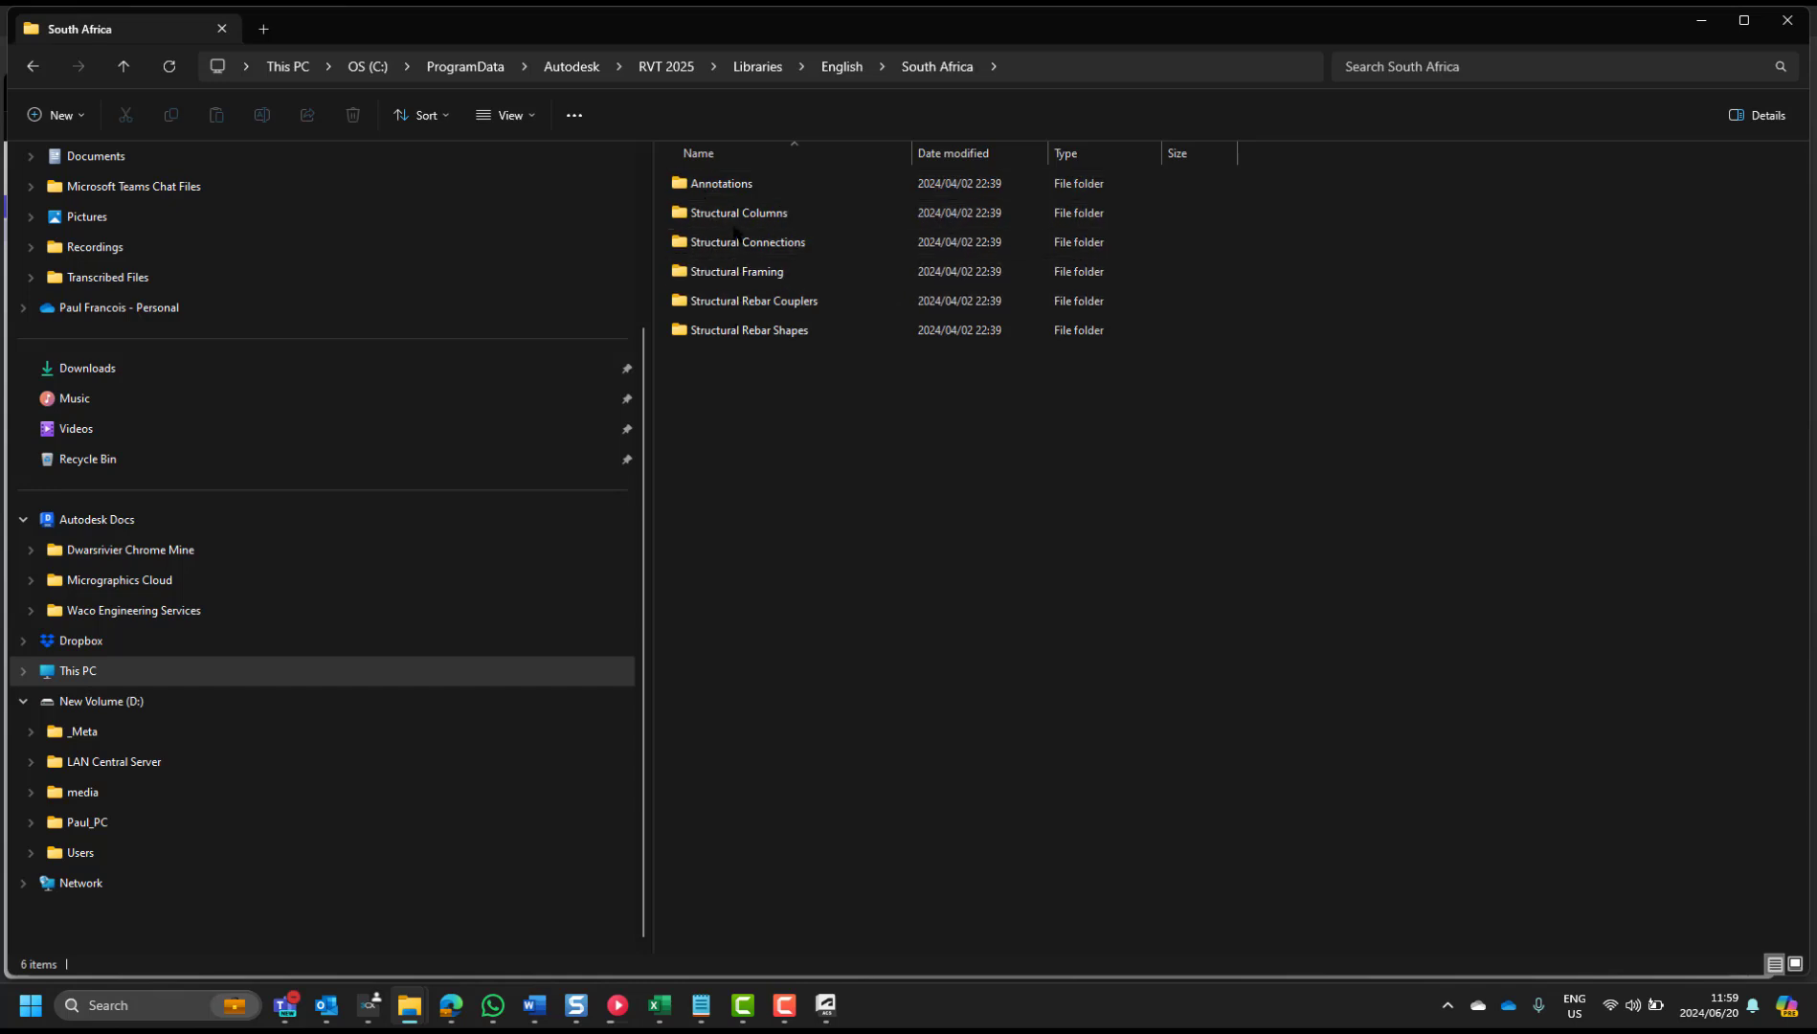
pyautogui.doubleClick(735, 215)
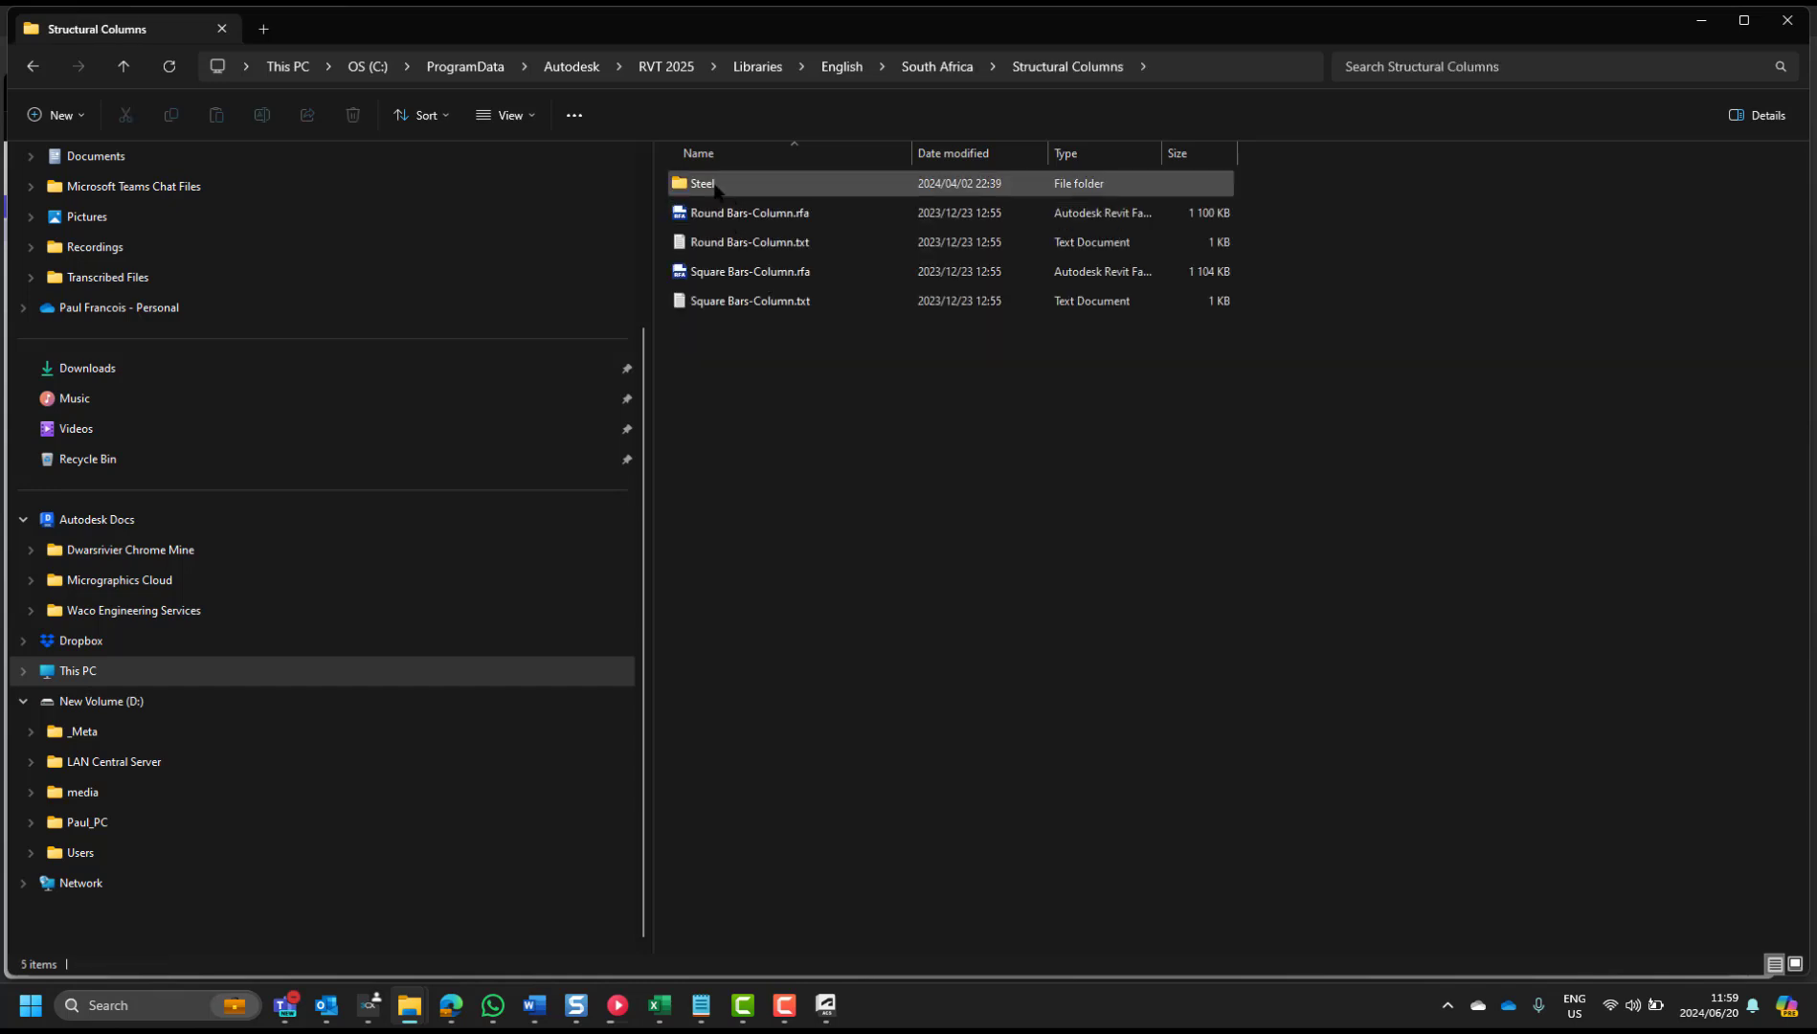
pyautogui.doubleClick(704, 183)
pyautogui.doubleClick(699, 185)
pyautogui.scroll(-2, 738, 593)
pyautogui.scroll(2, 738, 536)
# - Return via the breadcrumbs and open English > South Africa > Structural Rebar Shapes > South Africa Specific
pyautogui.click(882, 67)
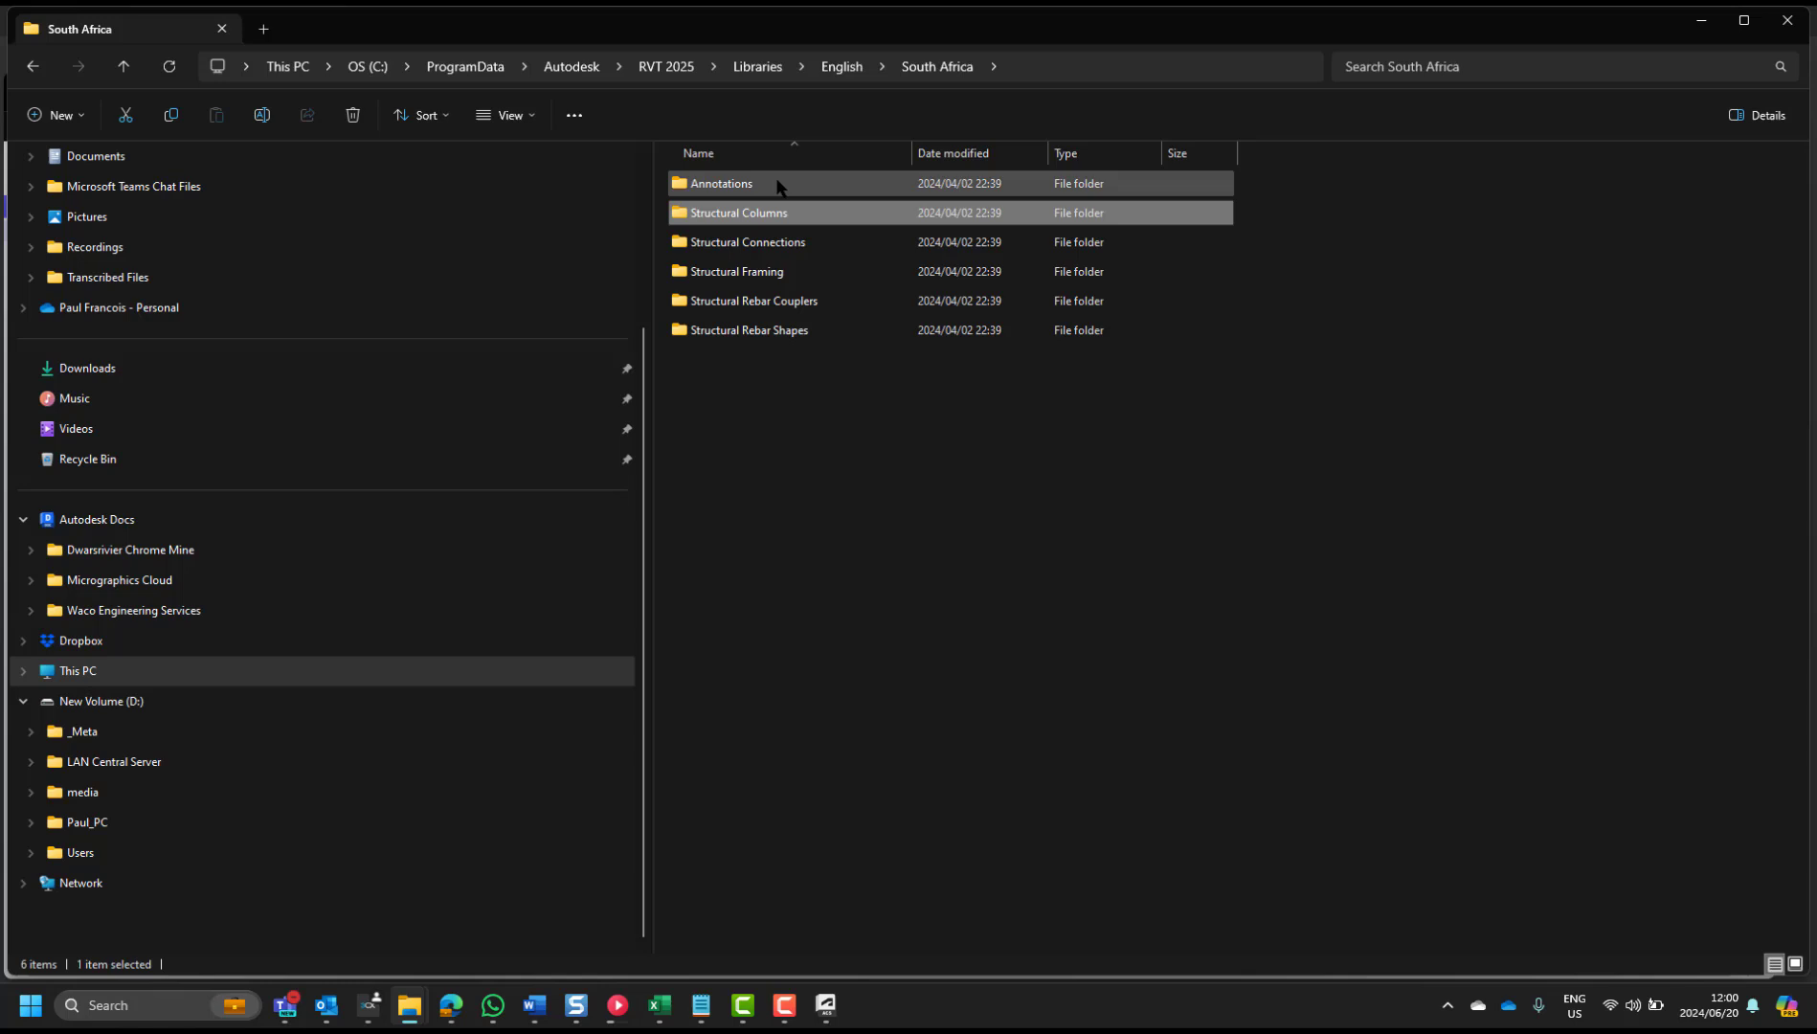
pyautogui.click(842, 67)
pyautogui.click(766, 67)
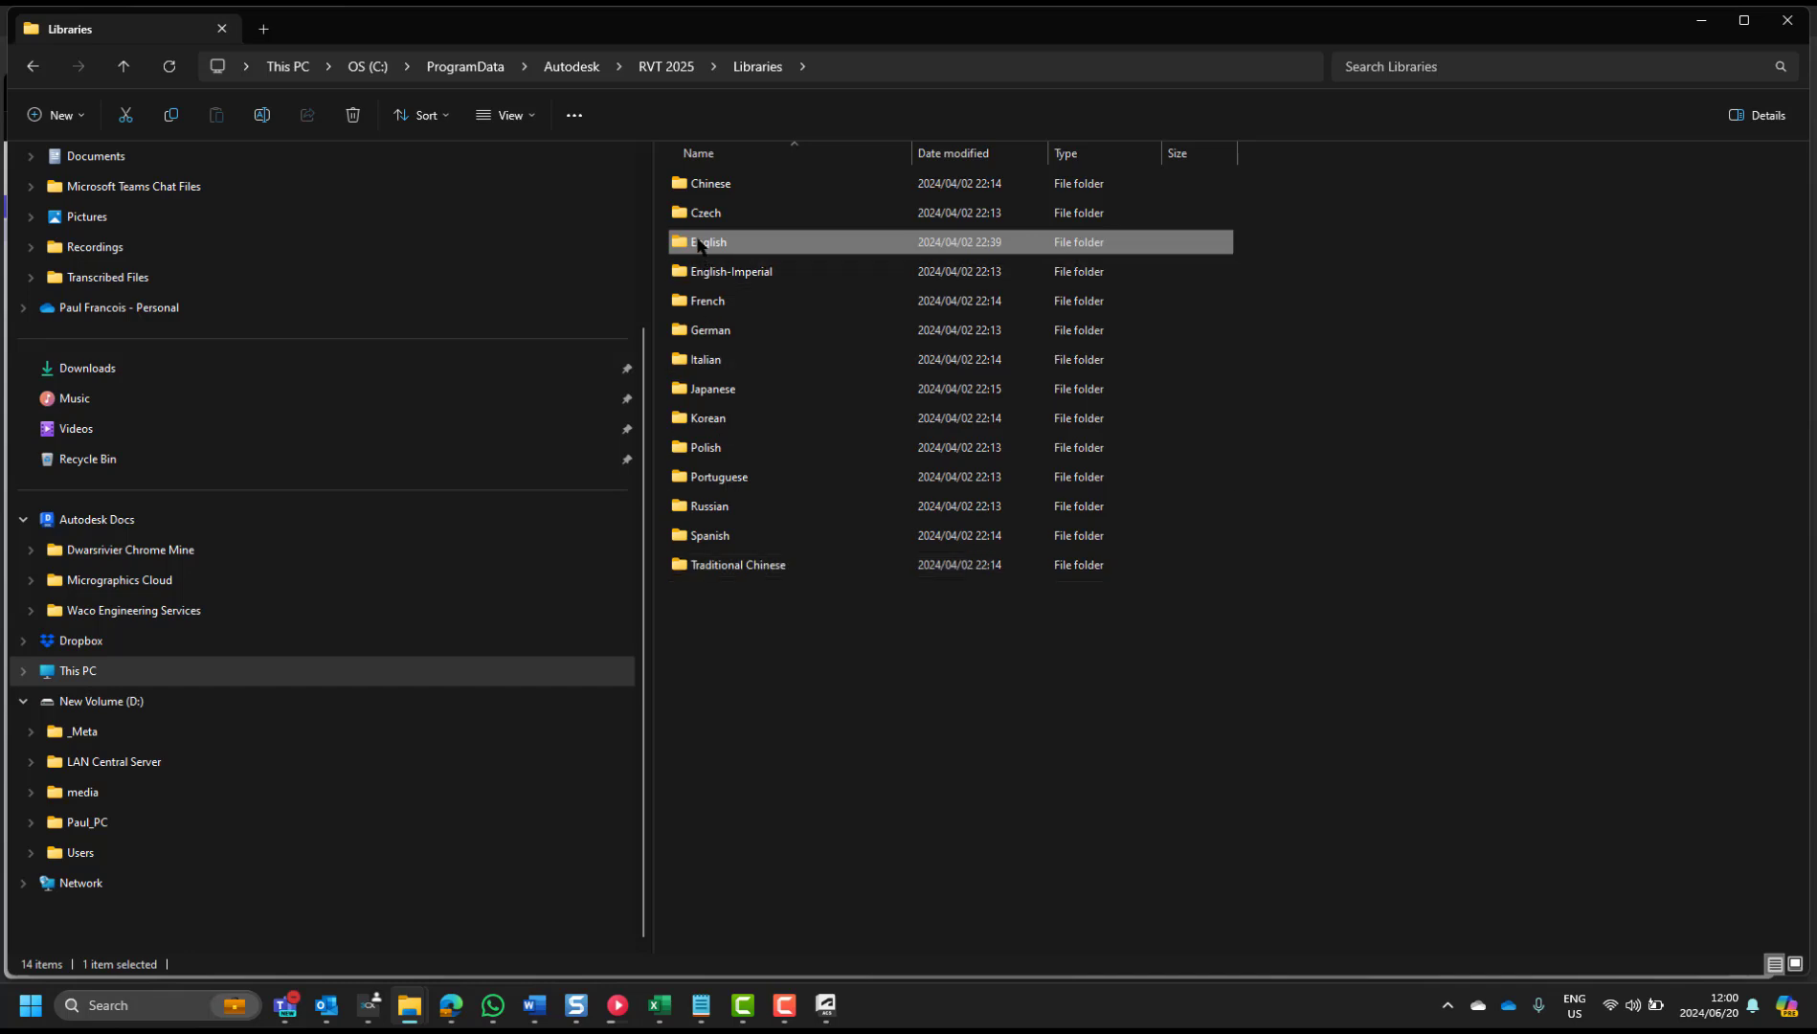
pyautogui.doubleClick(694, 243)
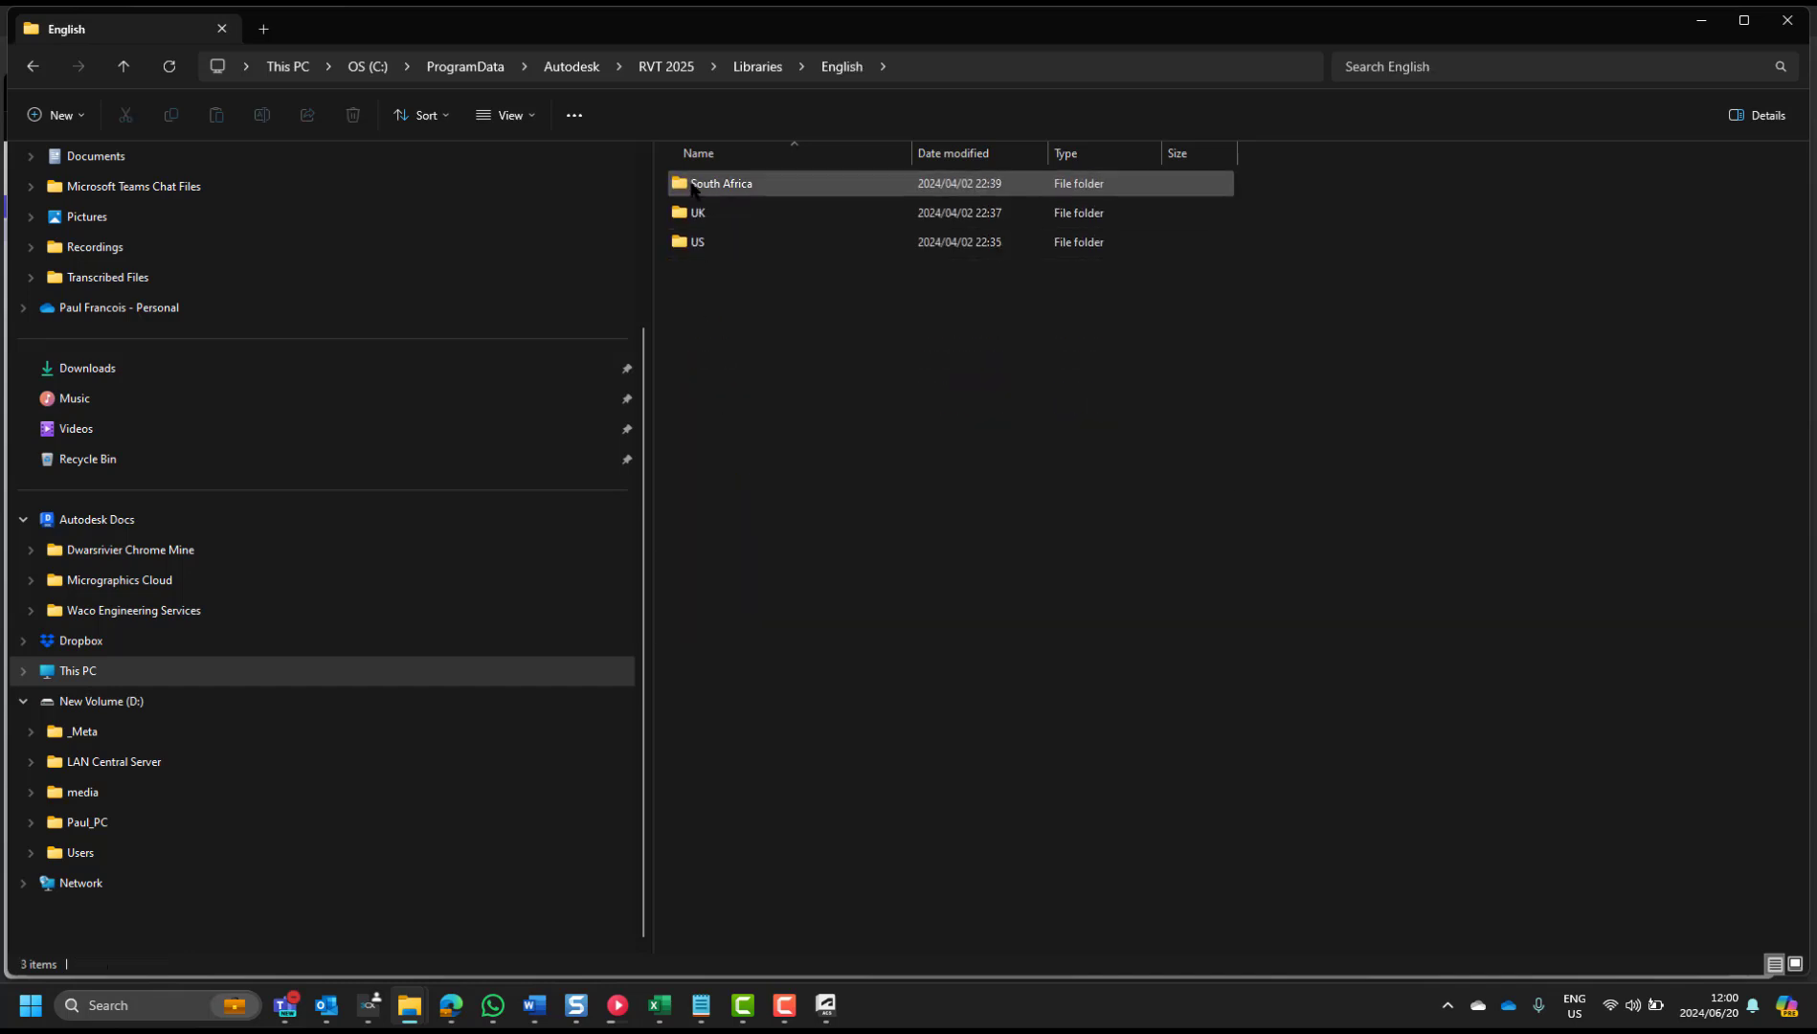
pyautogui.doubleClick(679, 191)
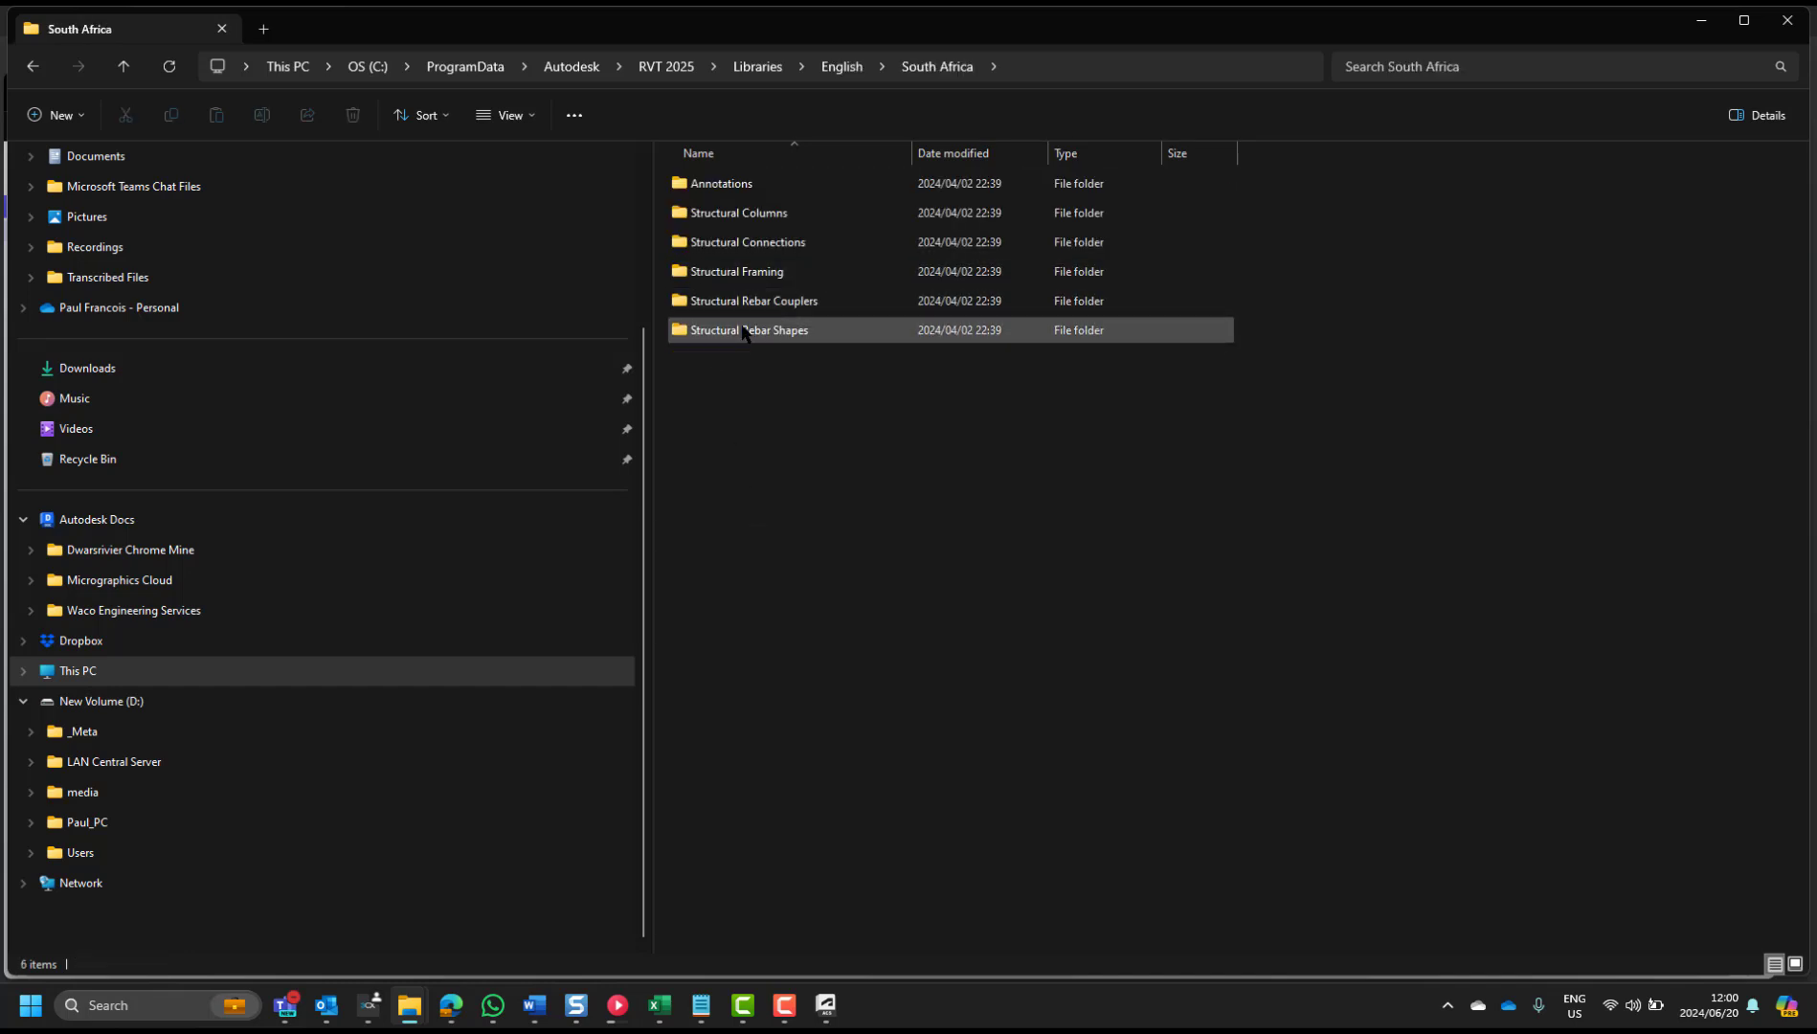
pyautogui.doubleClick(728, 331)
pyautogui.doubleClick(785, 187)
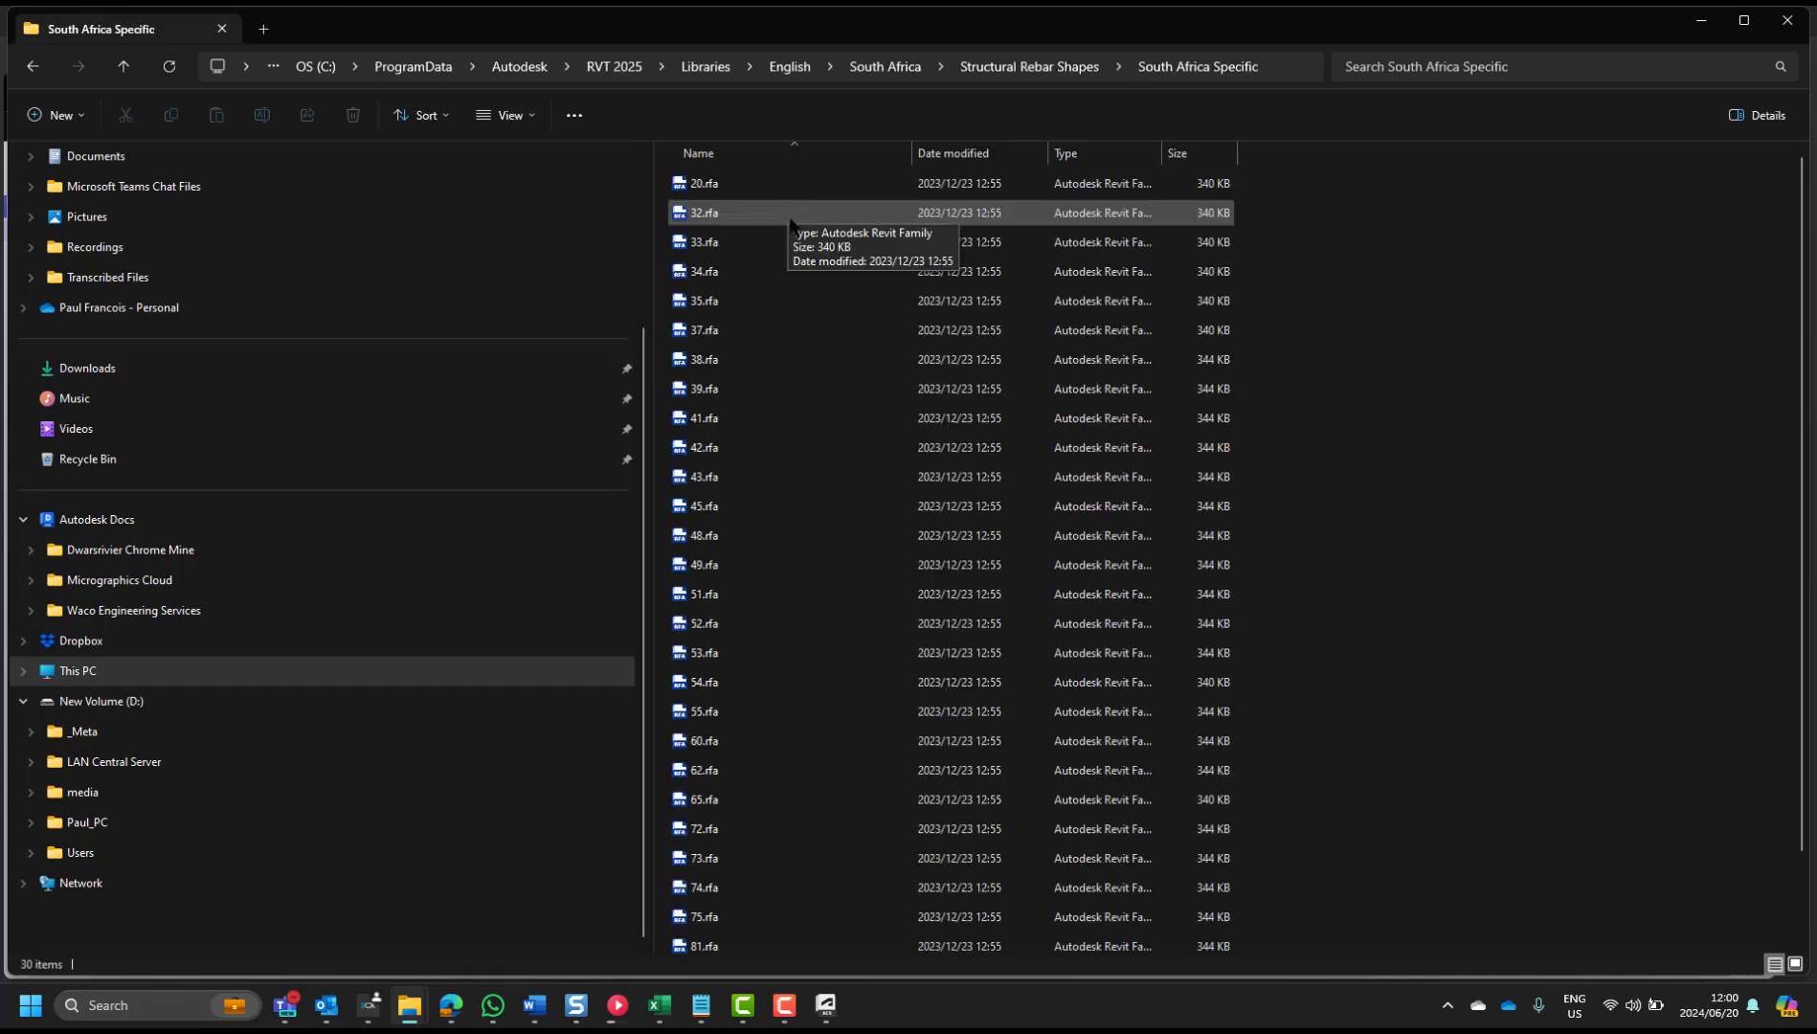
pyautogui.scroll(-1, 800, 288)
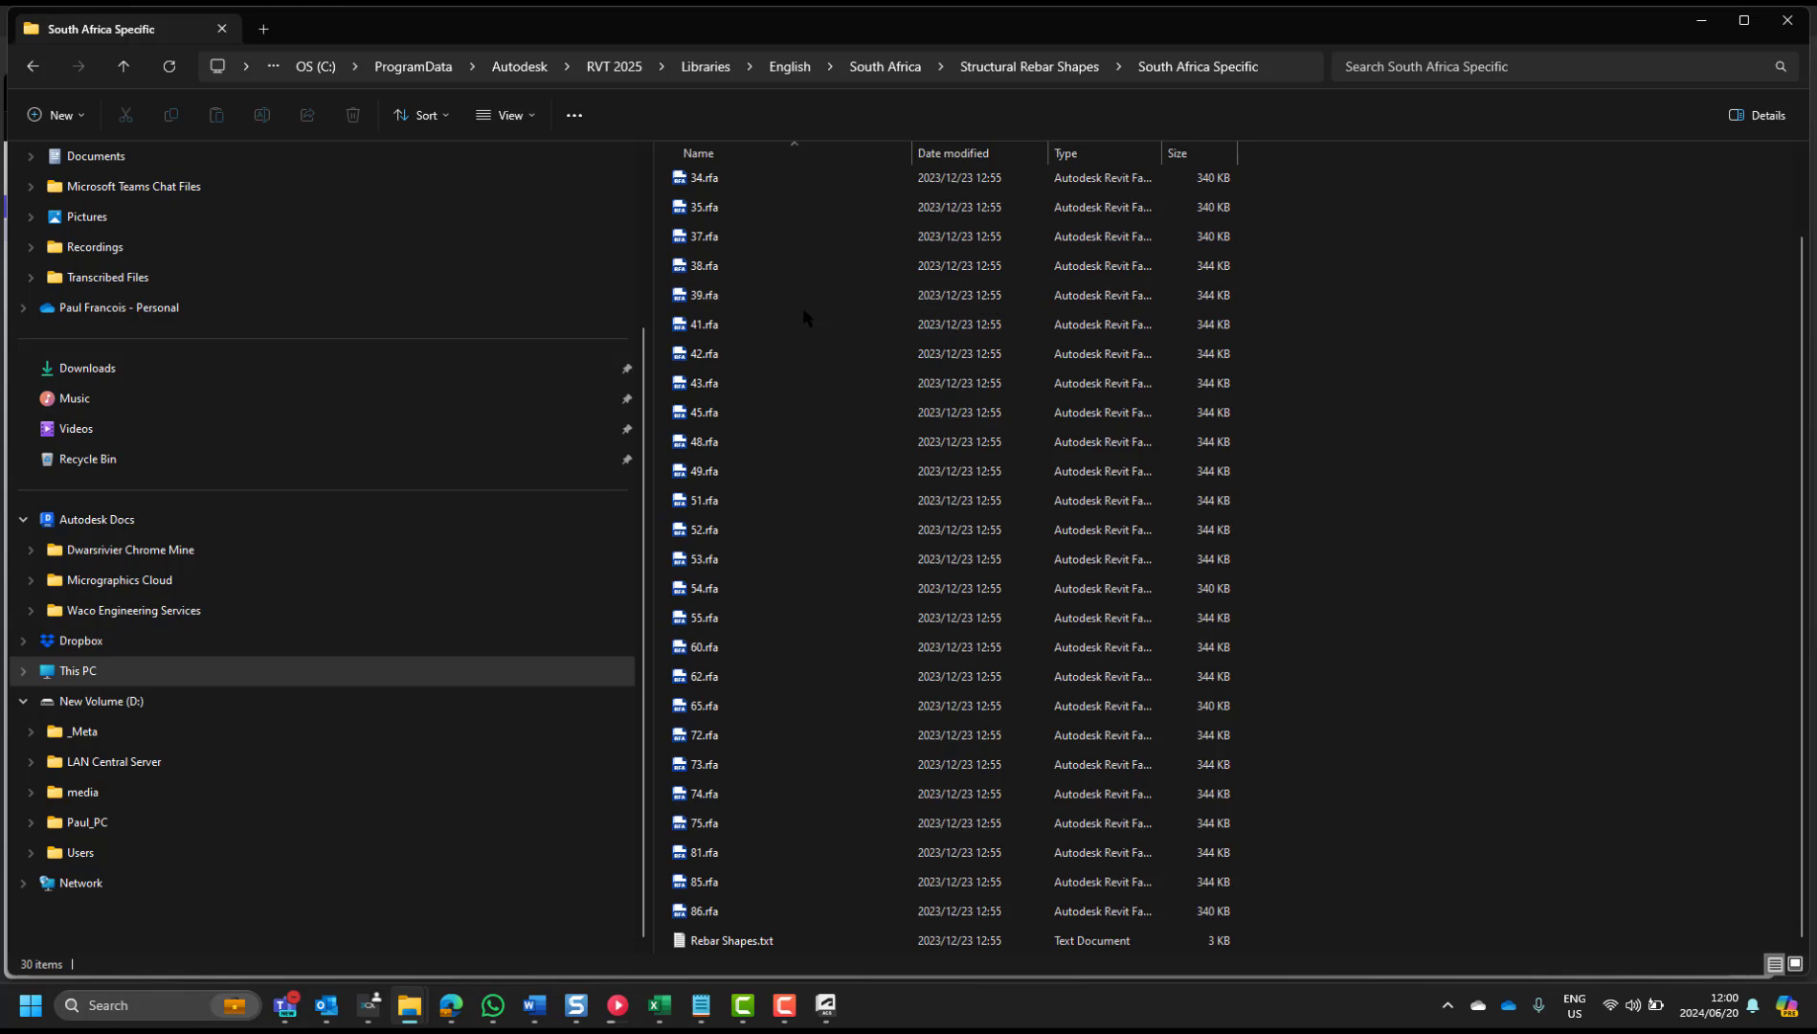